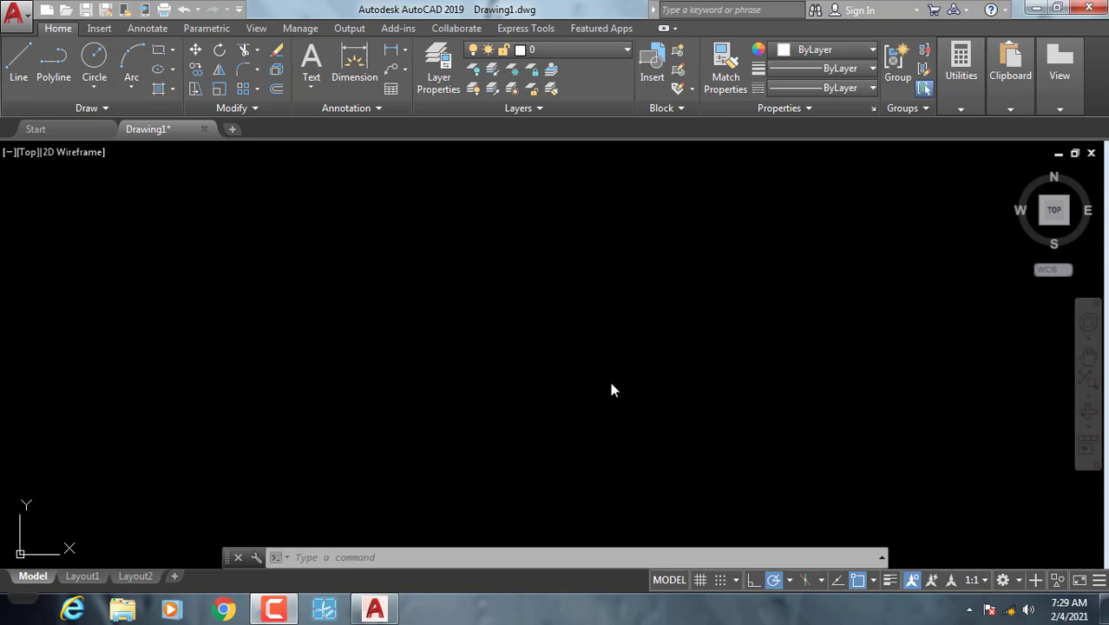
Focus the blank Drawing1 and open the Workspace Switching menu on the status bar.
left_click(364, 201)
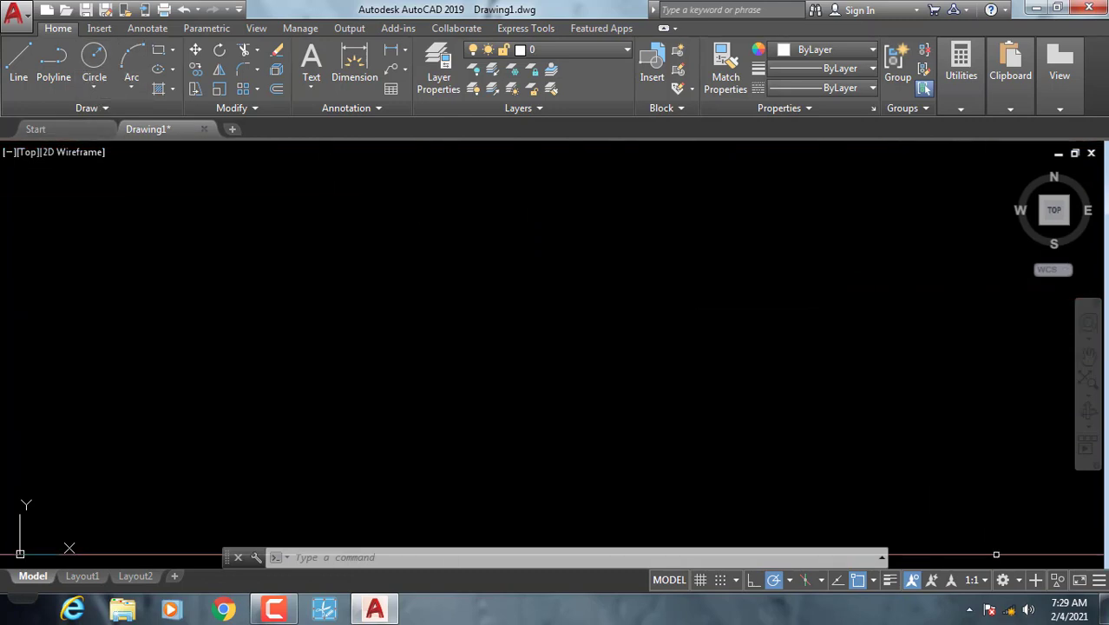
left_click(1004, 580)
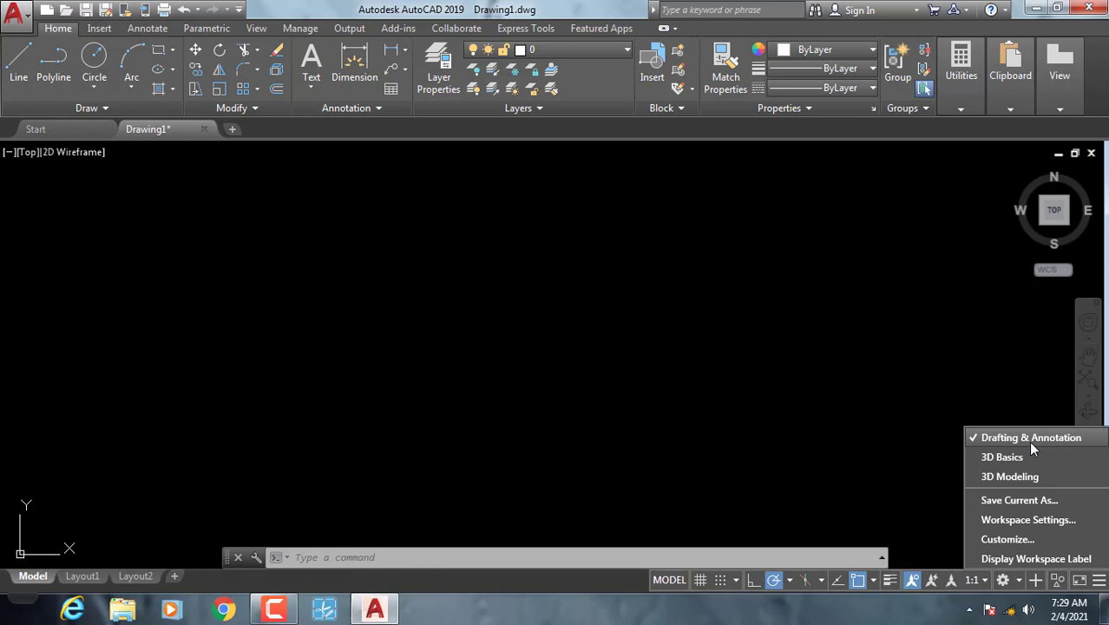
Choose 3D Modeling from the workspace menu, briefly checking the Groups panel flyout.
left_click(990, 479)
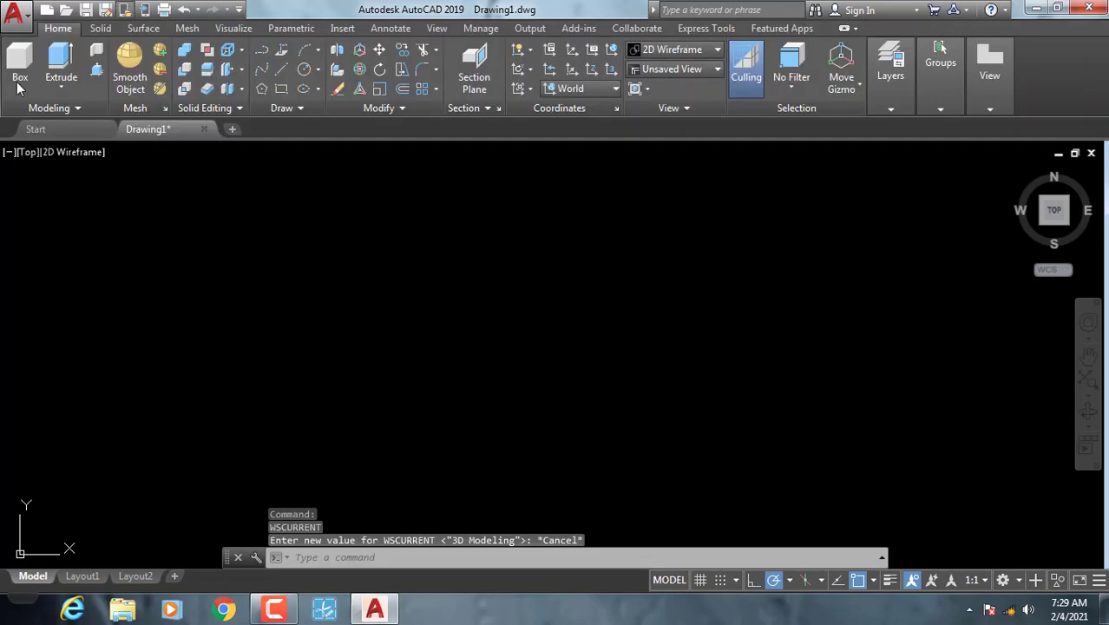
left_click(945, 78)
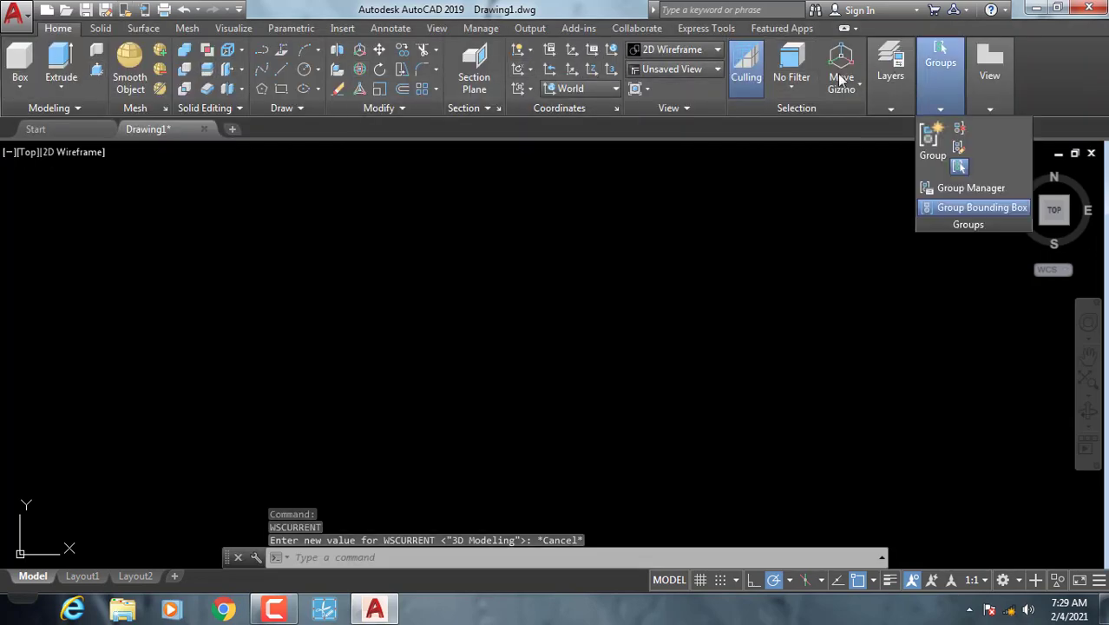
left_click(891, 76)
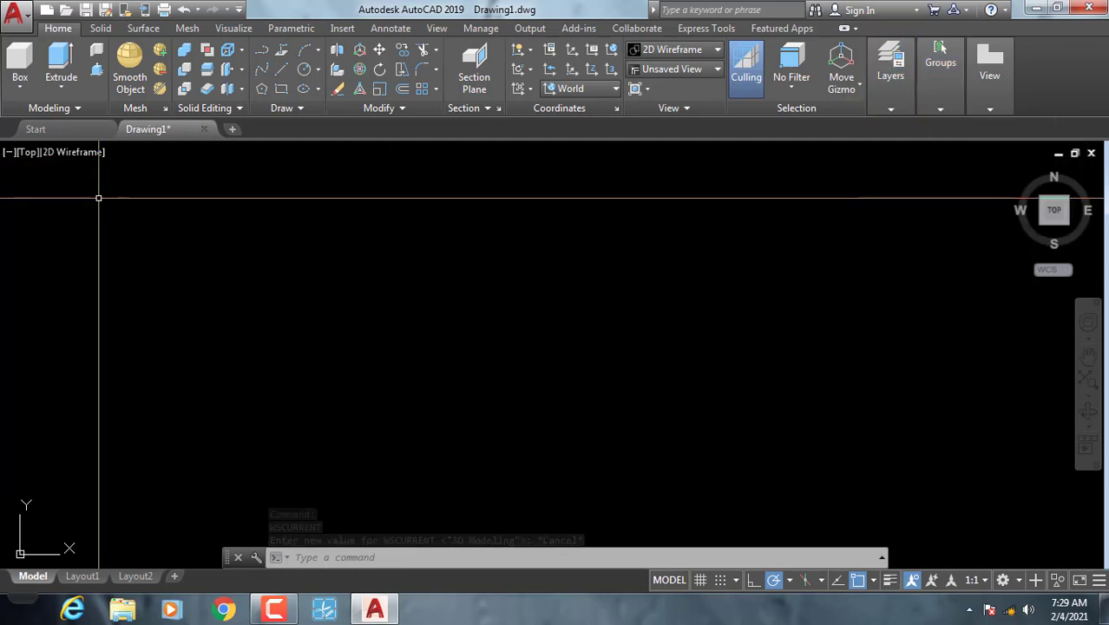
left_click(335, 238)
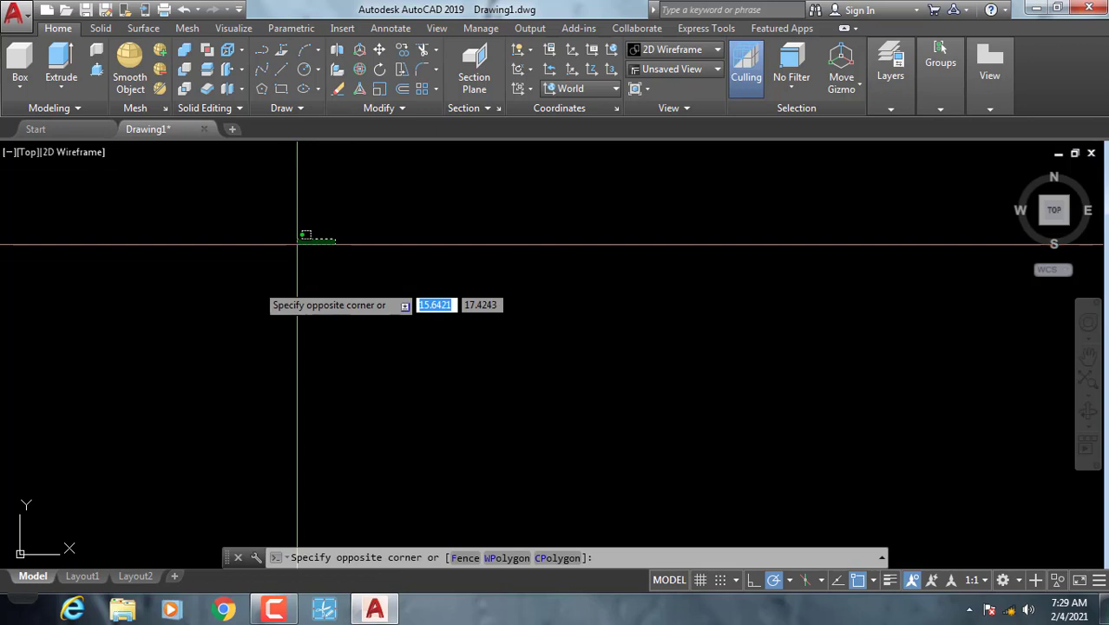
left_click(298, 243)
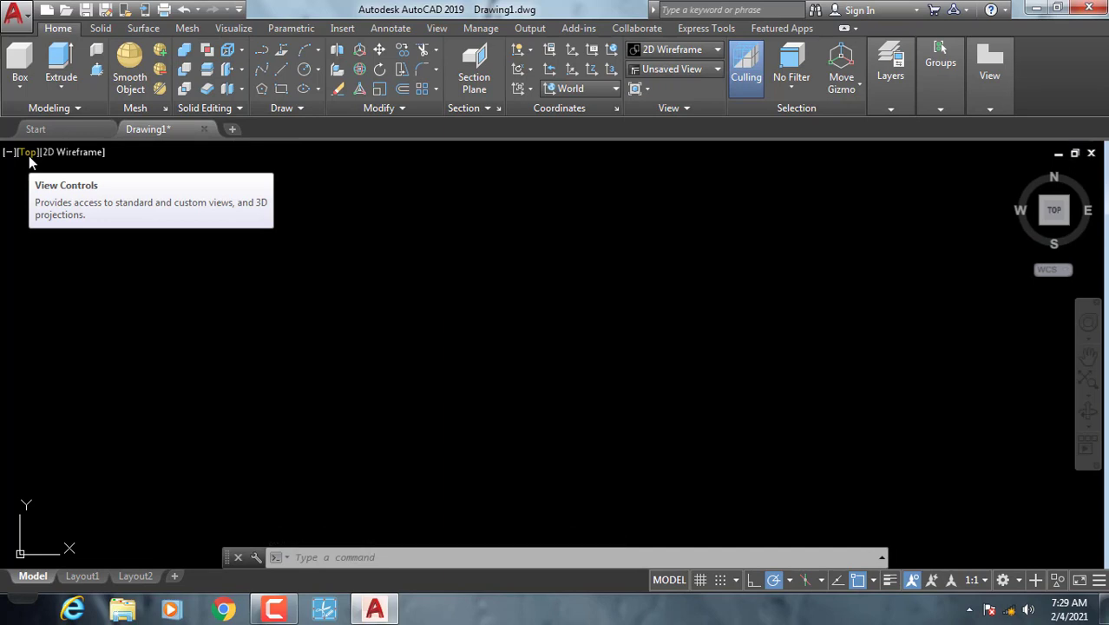
left_click(28, 155)
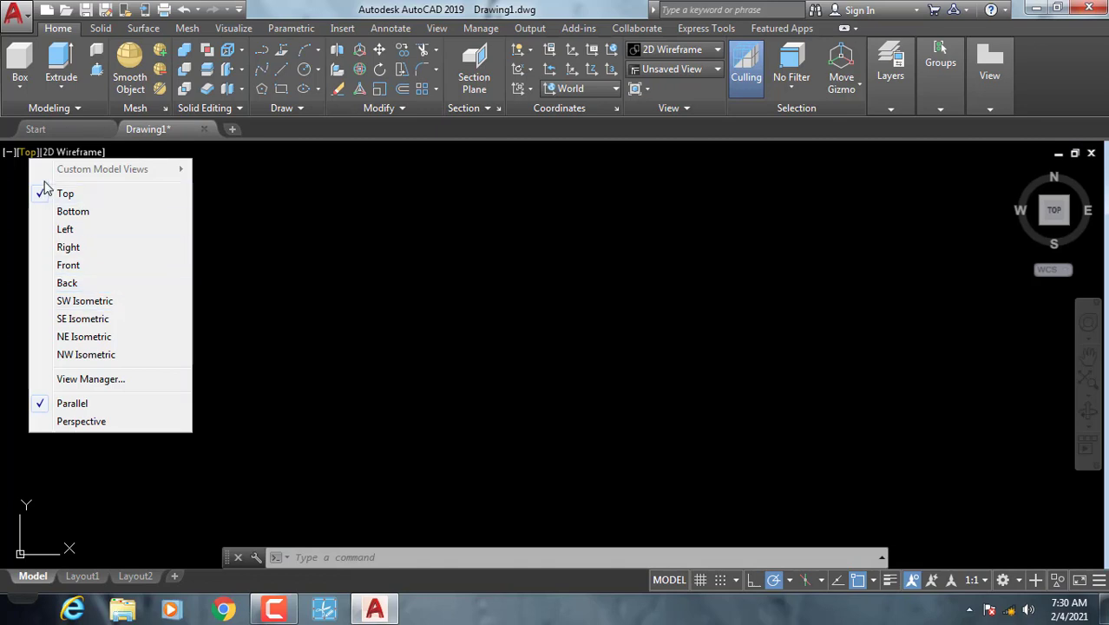
left_click(97, 214)
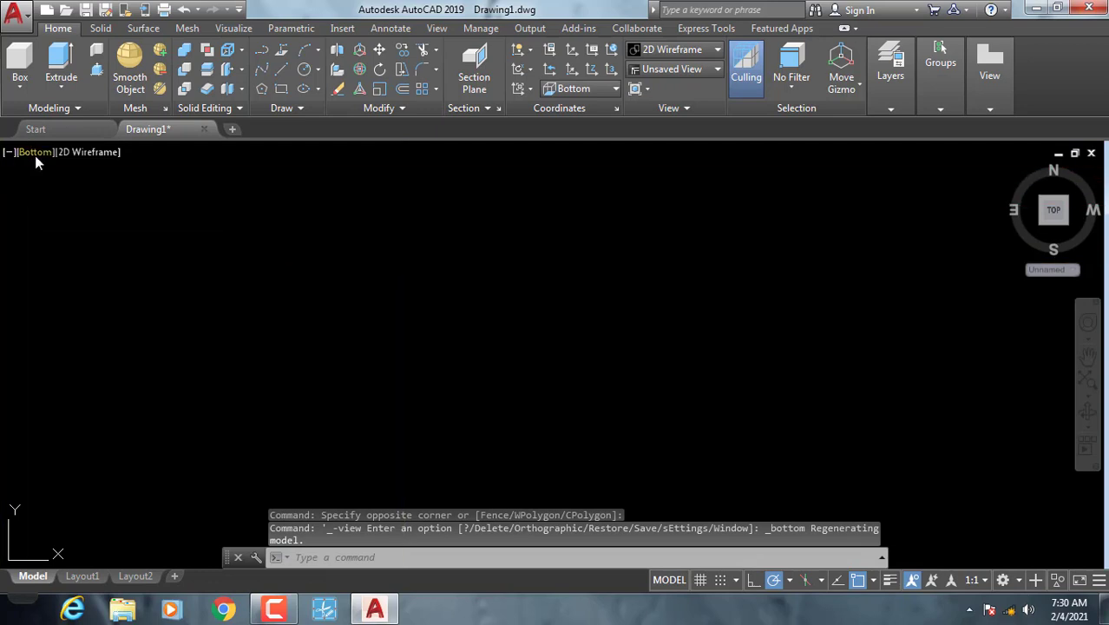
left_click(35, 154)
left_click(72, 228)
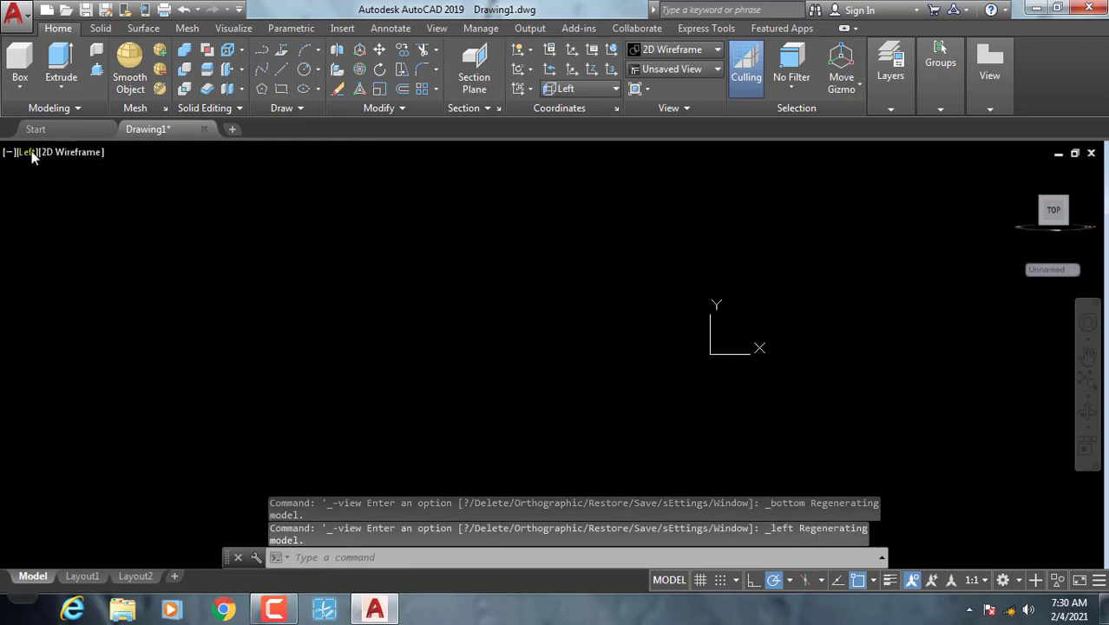
left_click(33, 154)
left_click(66, 194)
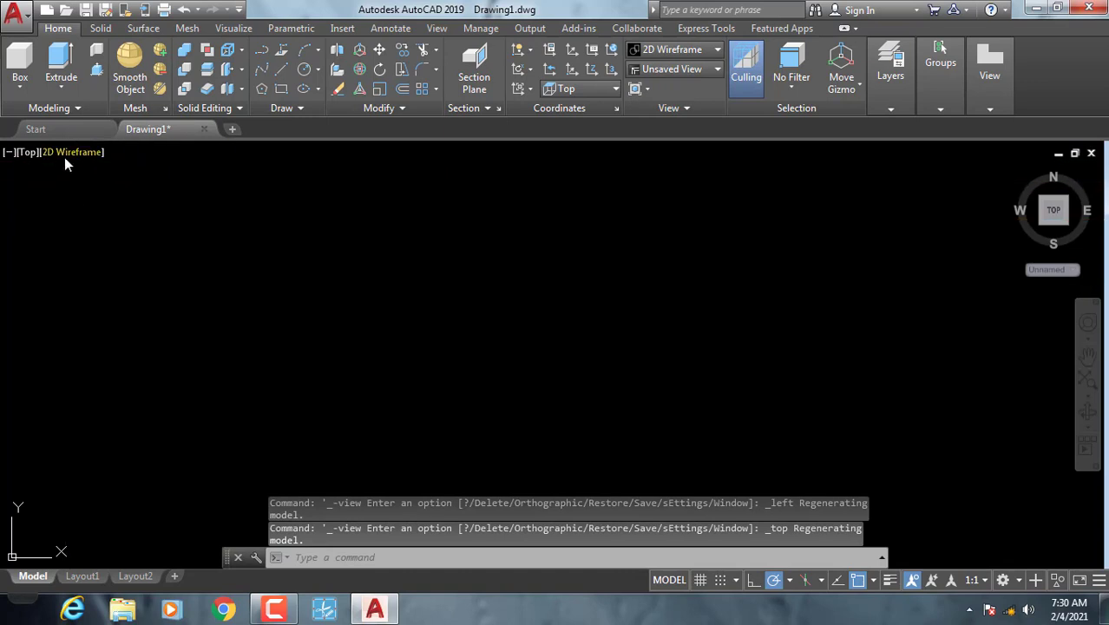
left_click(65, 154)
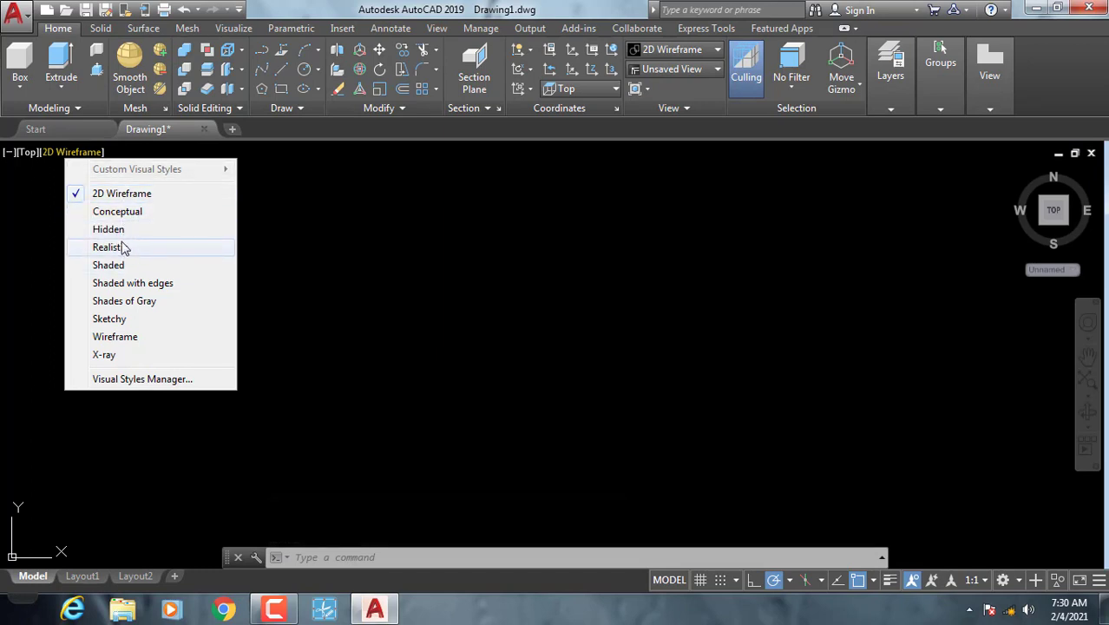
left_click(280, 255)
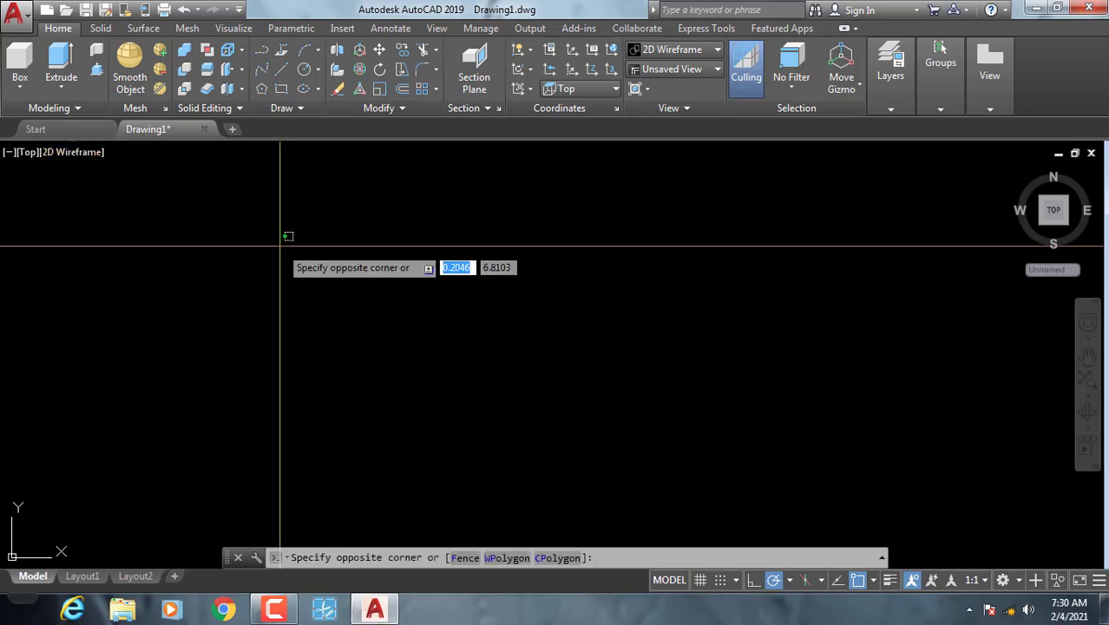
left_click(203, 283)
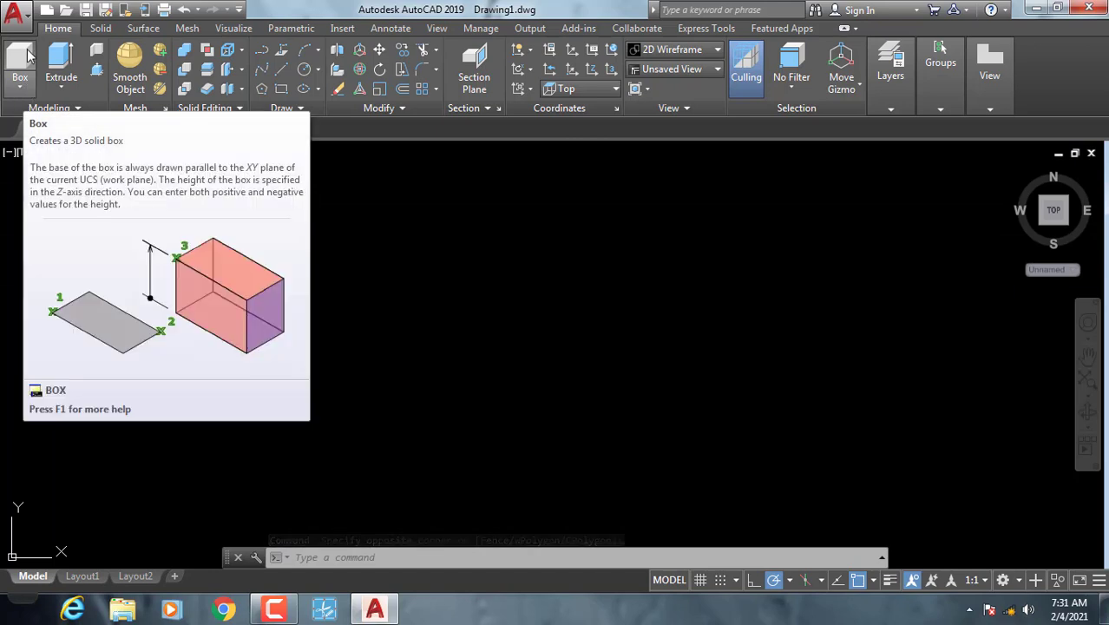
Draw a box solid from two picked base corners with a height of 1.
left_click(21, 88)
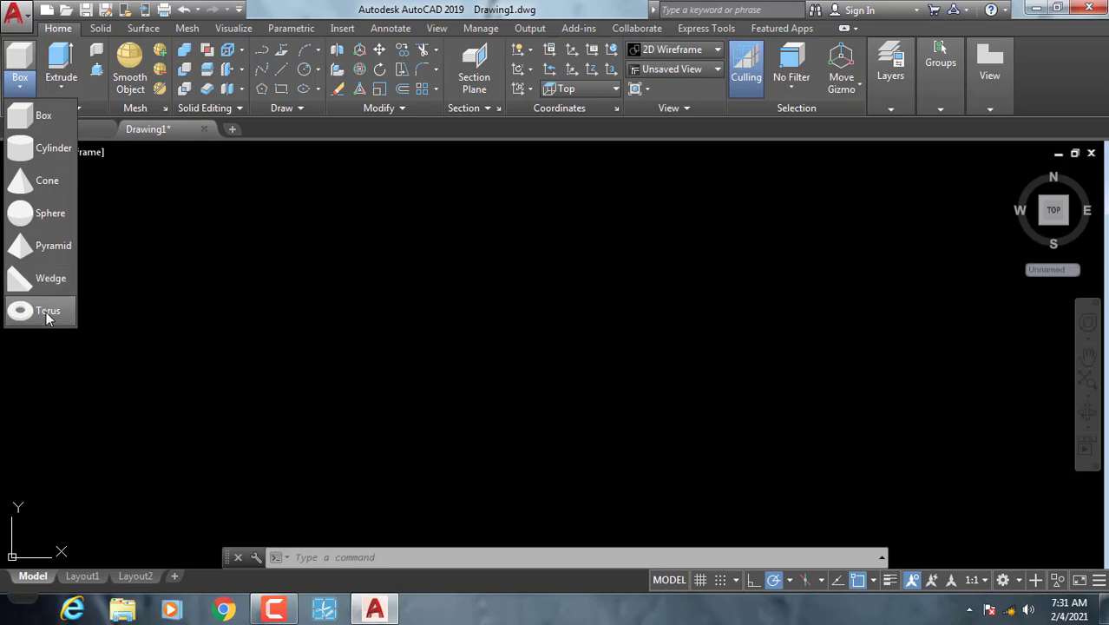
left_click(35, 129)
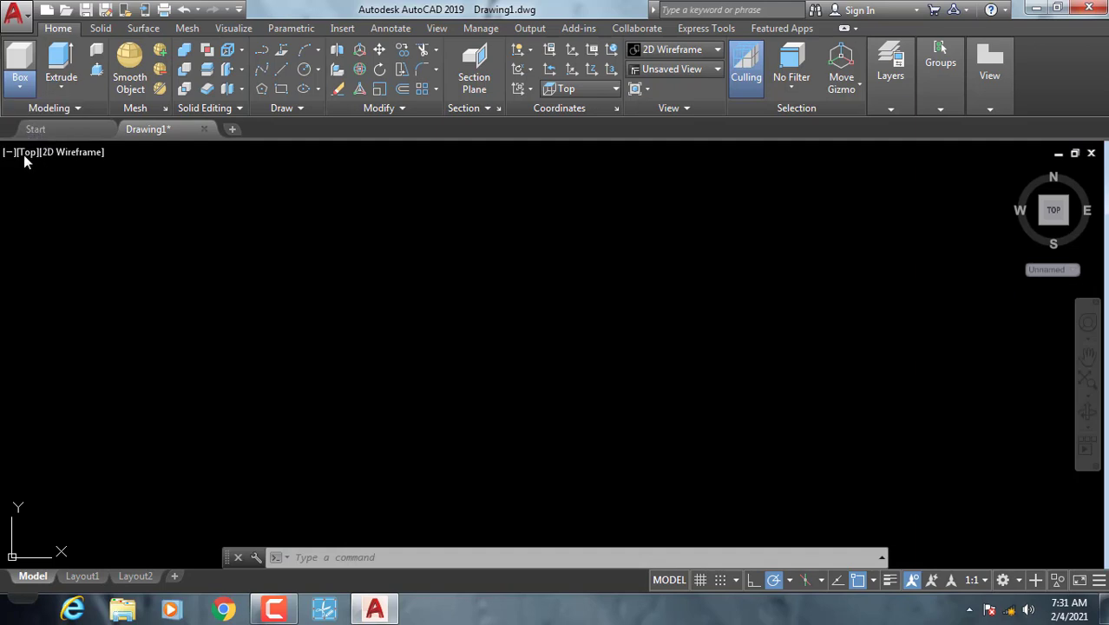
key("Return")
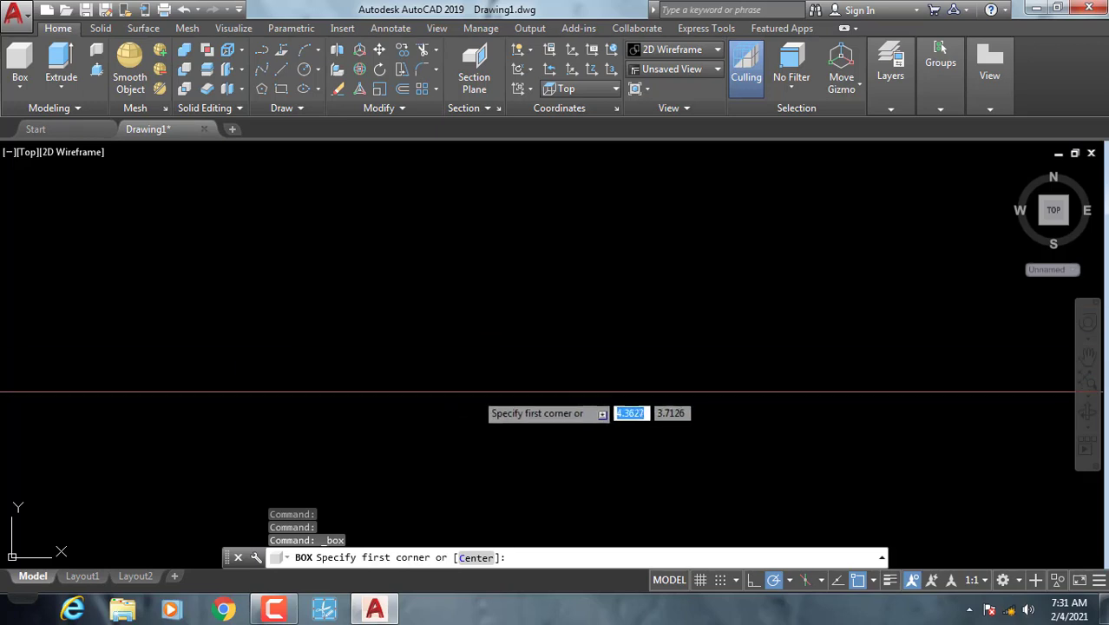
left_click(472, 395)
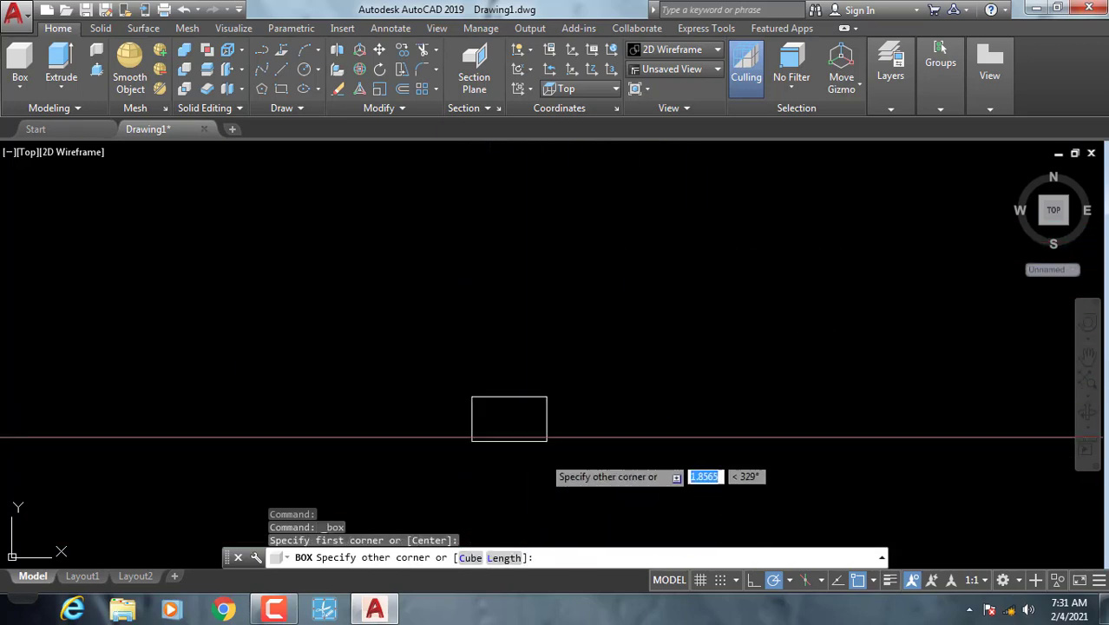
left_click(593, 276)
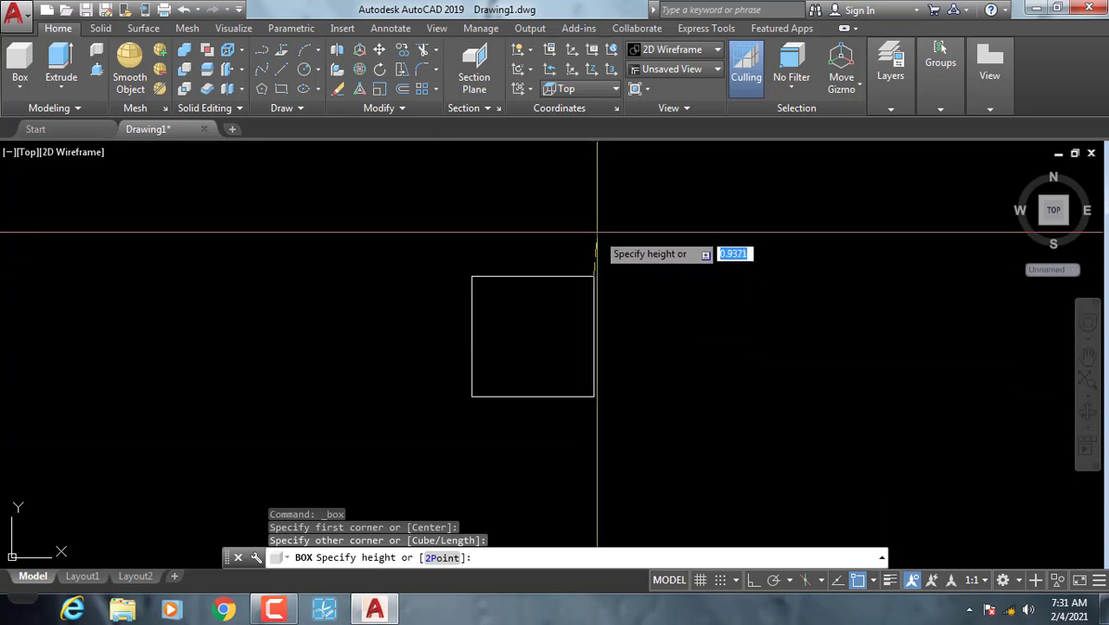
type("1")
key("Return")
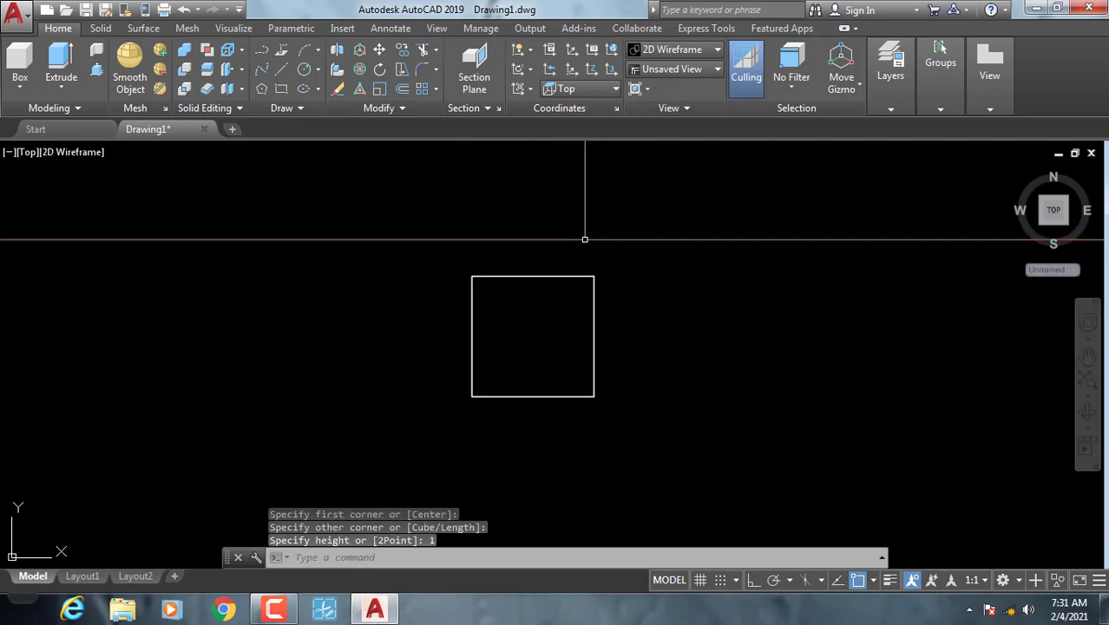
key("F10")
scroll(467, 248, "up", 2)
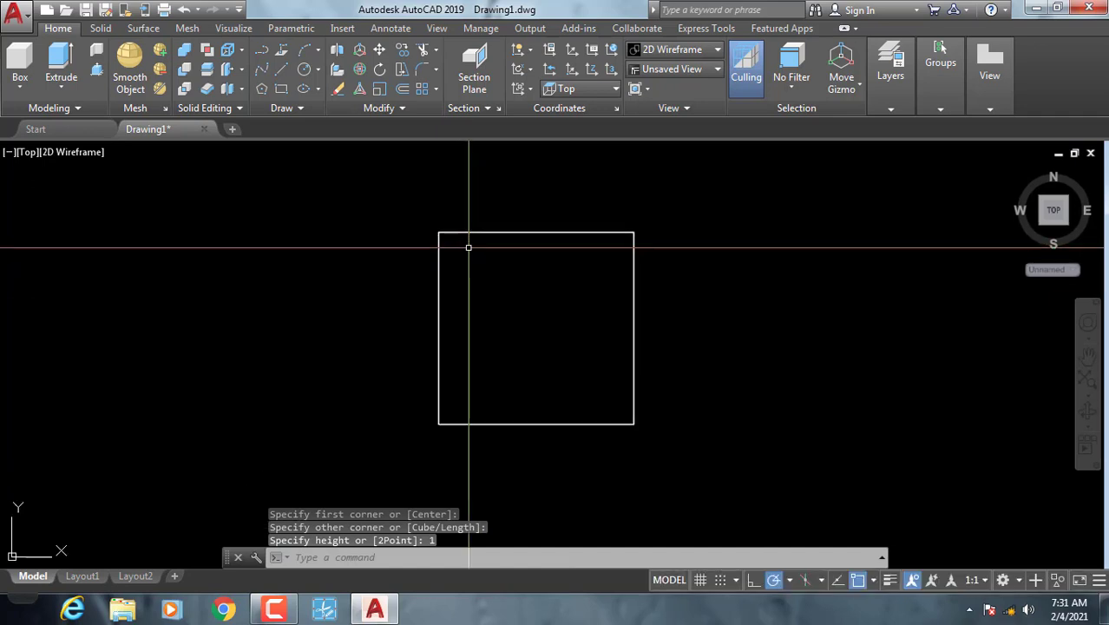
Switch the viewport to the Left preset view of the box.
left_click(29, 152)
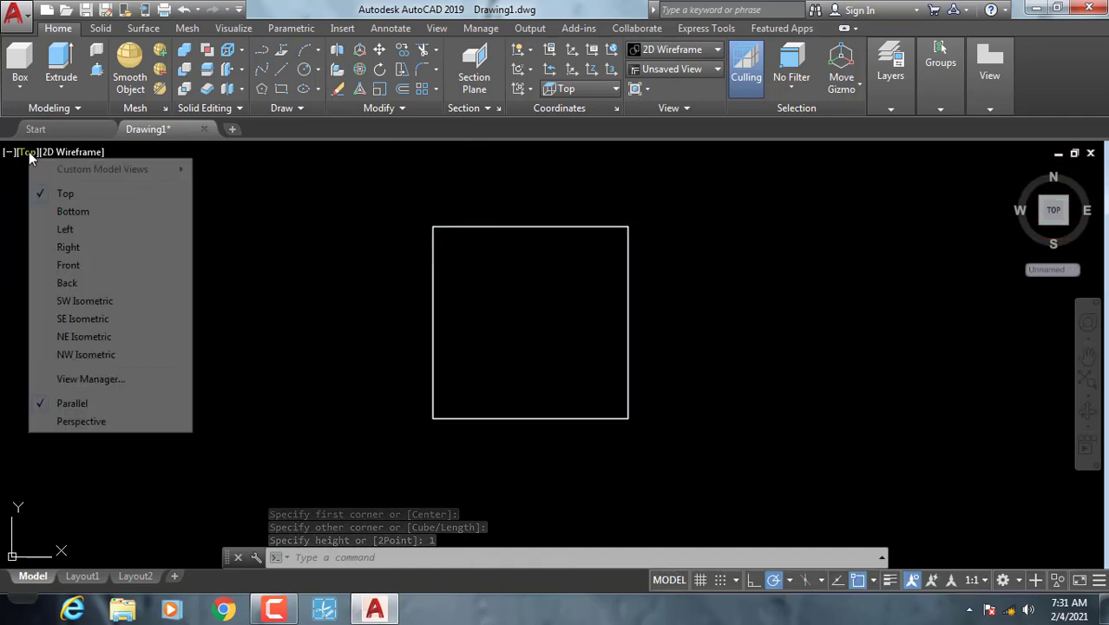
left_click(64, 230)
scroll(369, 292, "down", 5)
scroll(373, 287, "down", 4)
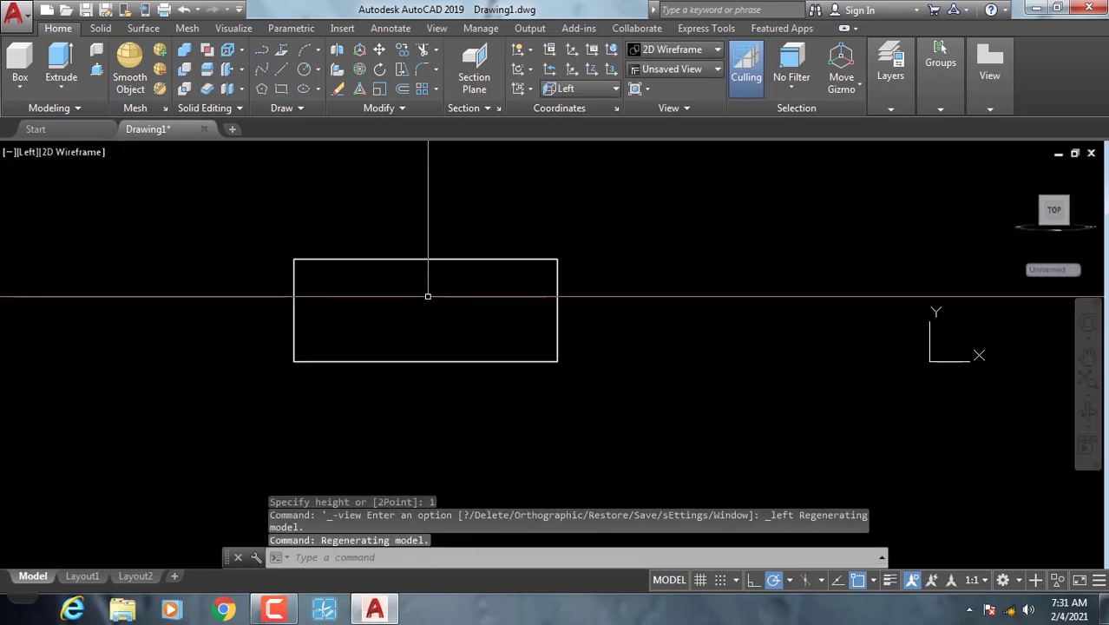
scroll(504, 304, "up", 2)
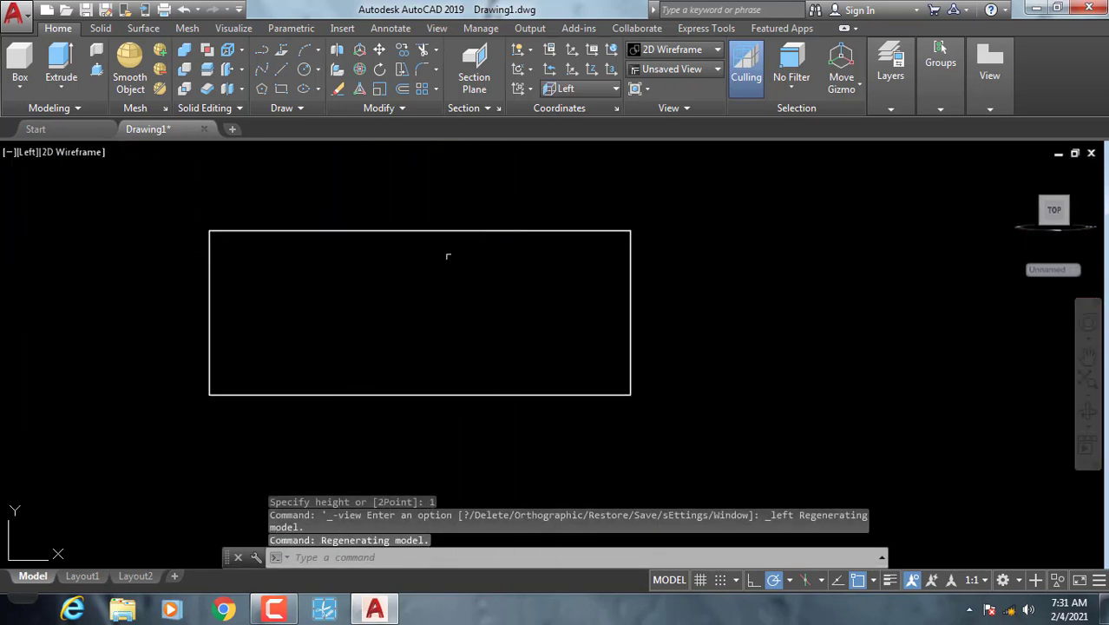
Switch to the SW Isometric view, then zoom and pan so the box sits further left.
left_click(26, 154)
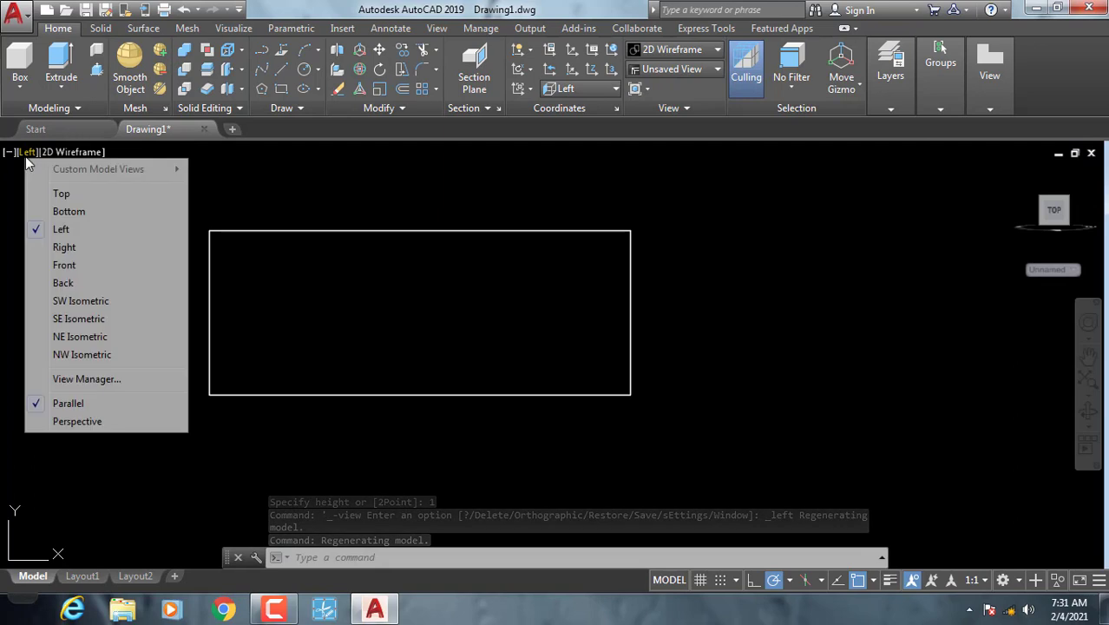
left_click(98, 308)
scroll(405, 303, "down", 5)
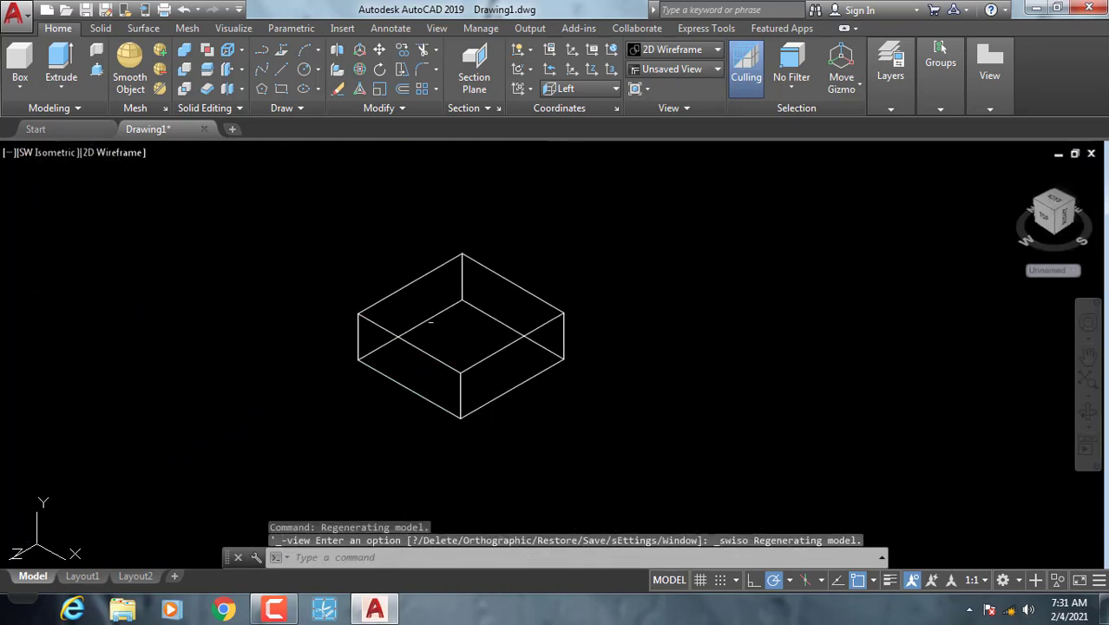
scroll(447, 293, "up", 5)
middle_click_drag(594, 320, 347, 321)
scroll(520, 305, "down", 3)
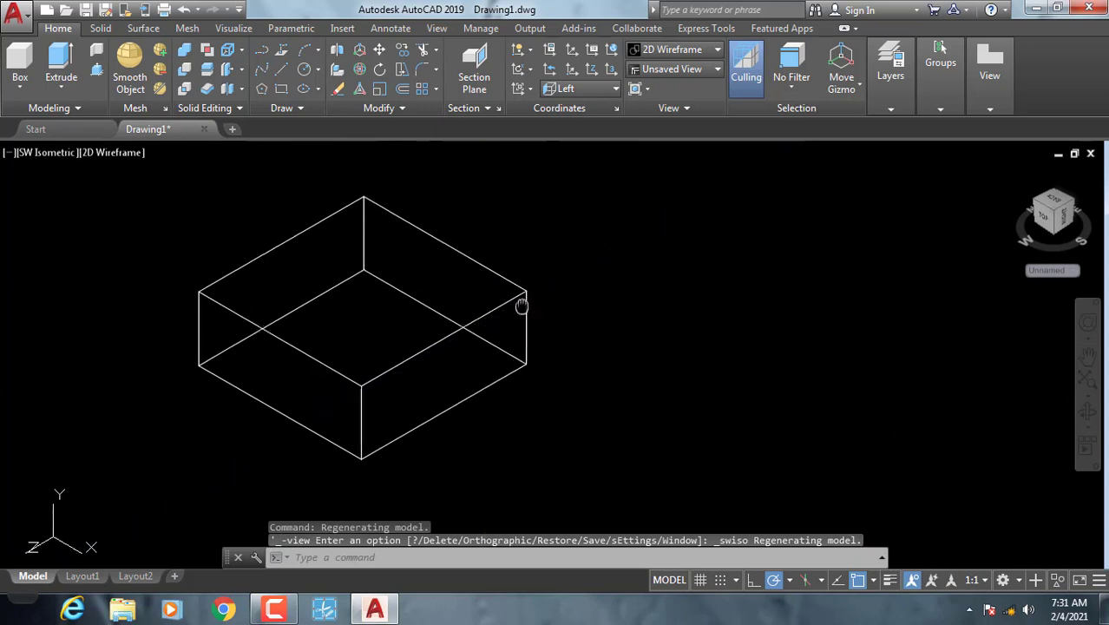
scroll(520, 305, "up", 1)
scroll(397, 315, "down", 1)
scroll(265, 240, "down", 1)
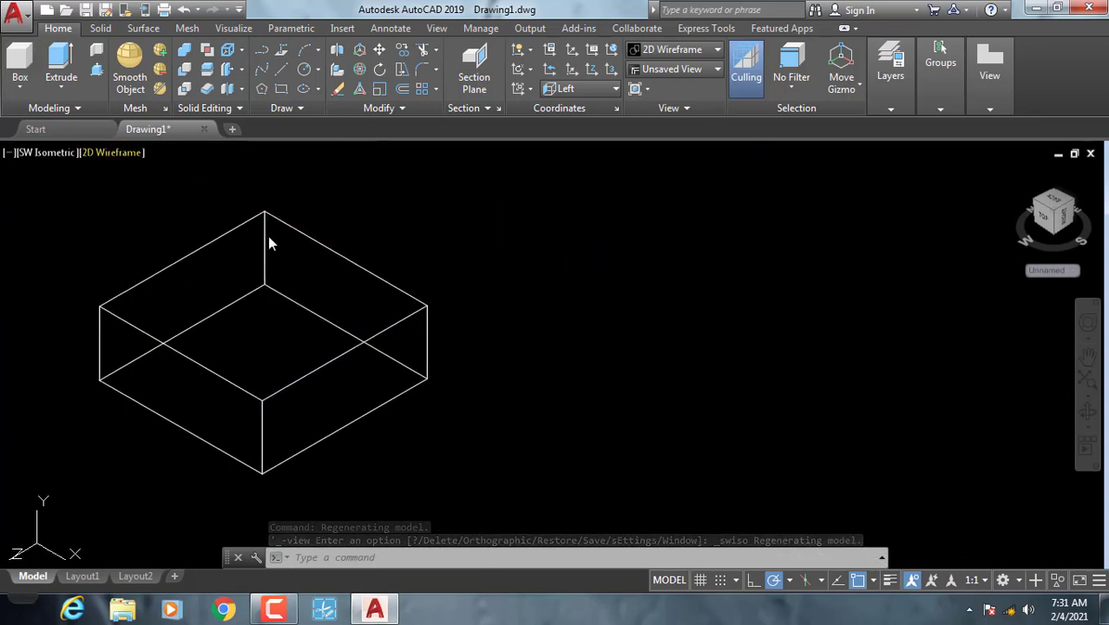
scroll(421, 285, "up", 1)
left_click(19, 87)
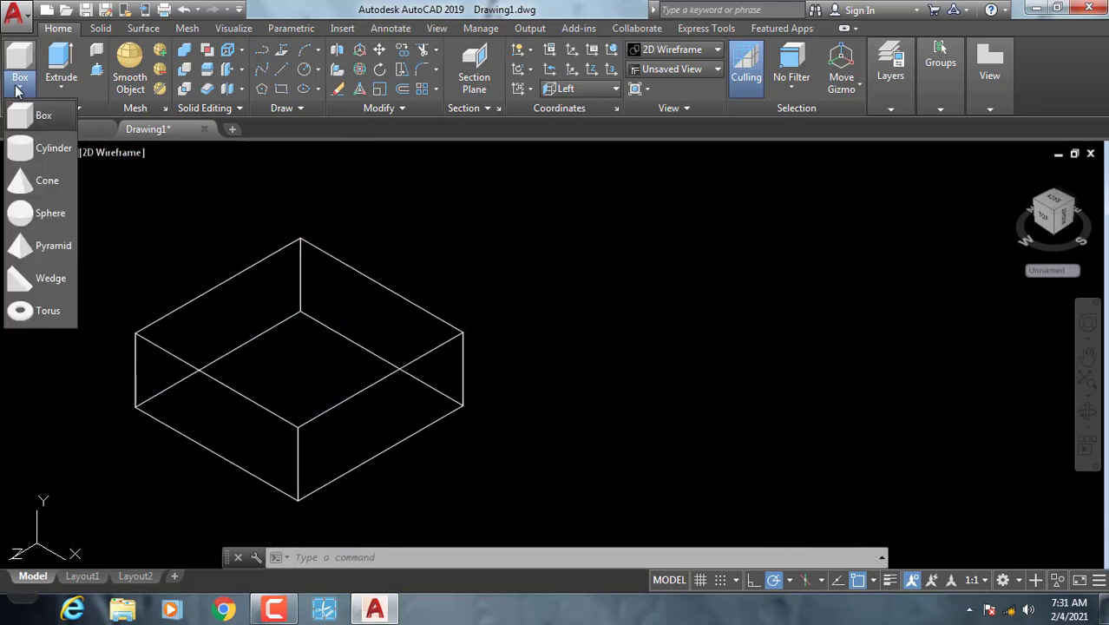
left_click(36, 156)
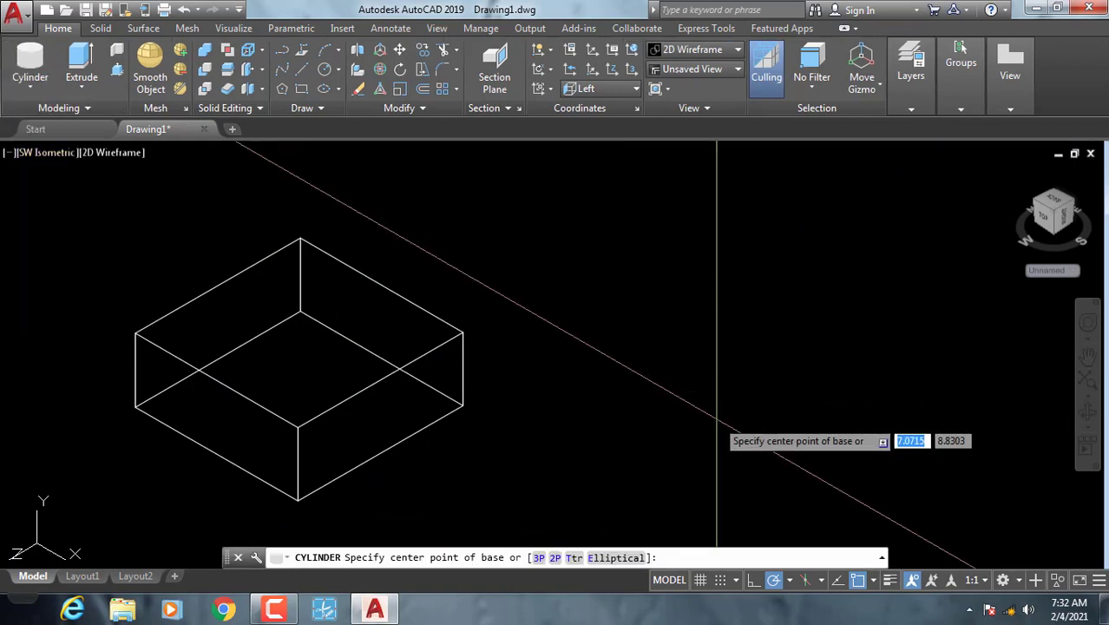
left_click(716, 403)
left_click(702, 381)
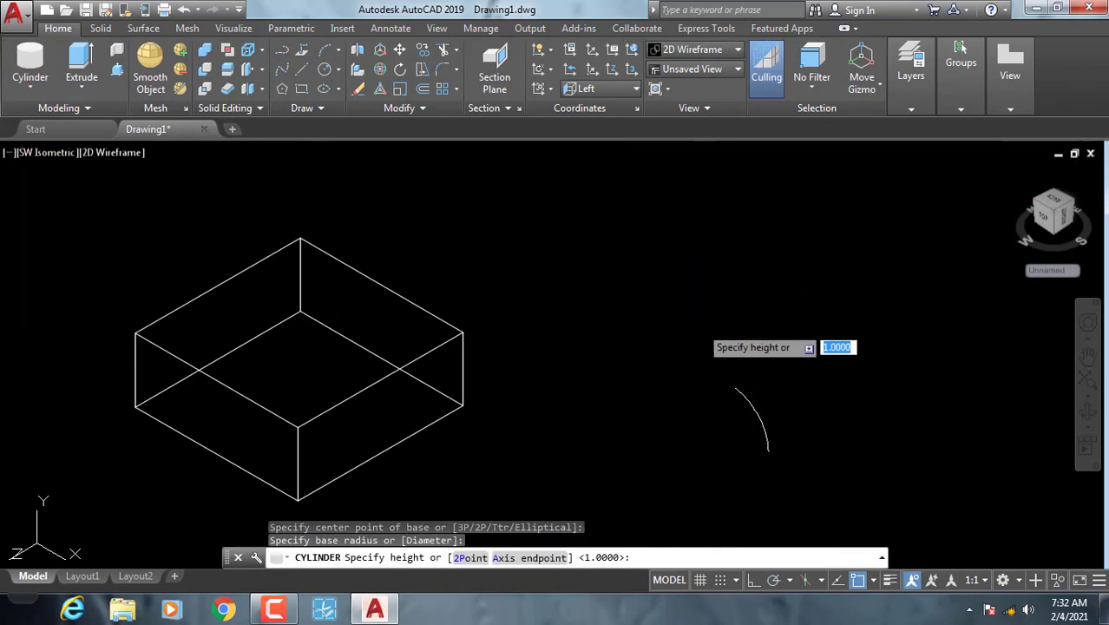
key("Escape")
type("UCS")
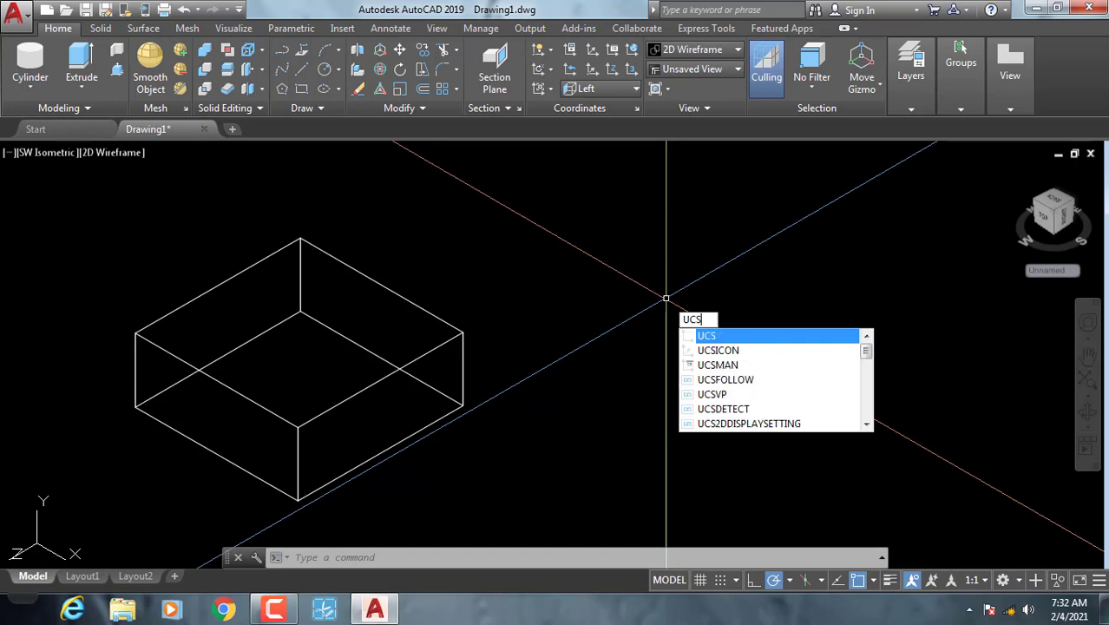
Reset the UCS to World, reframe the view, and start a cylinder right of the box.
key("Return")
key("Return")
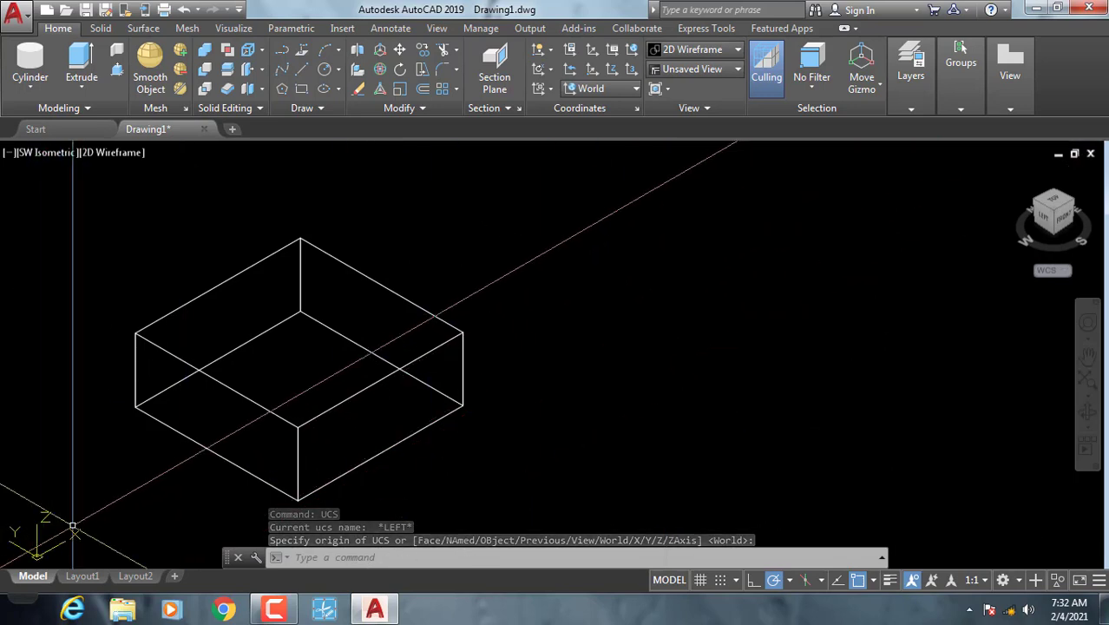
middle_click_drag(335, 428, 428, 415)
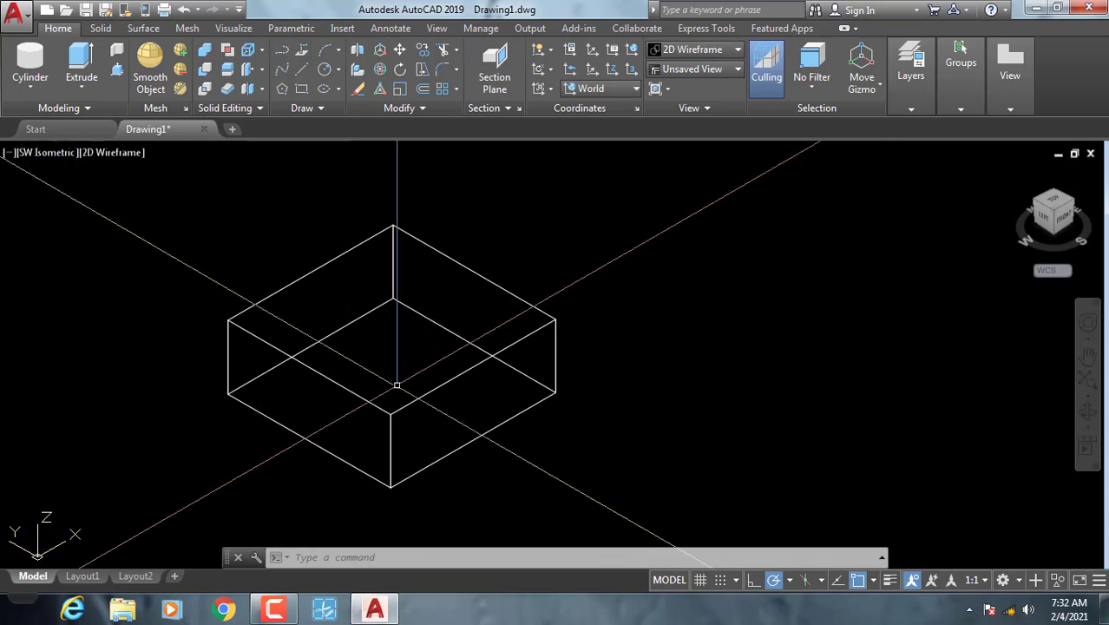
middle_click_drag(425, 428, 440, 444)
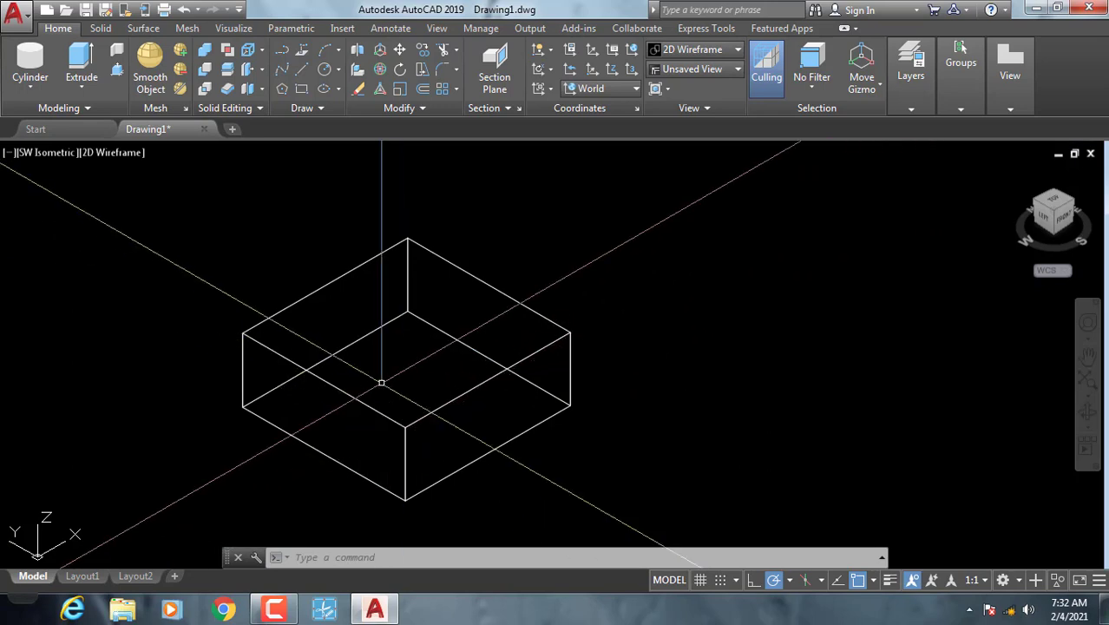
middle_click_drag(381, 384, 362, 375)
left_click(30, 92)
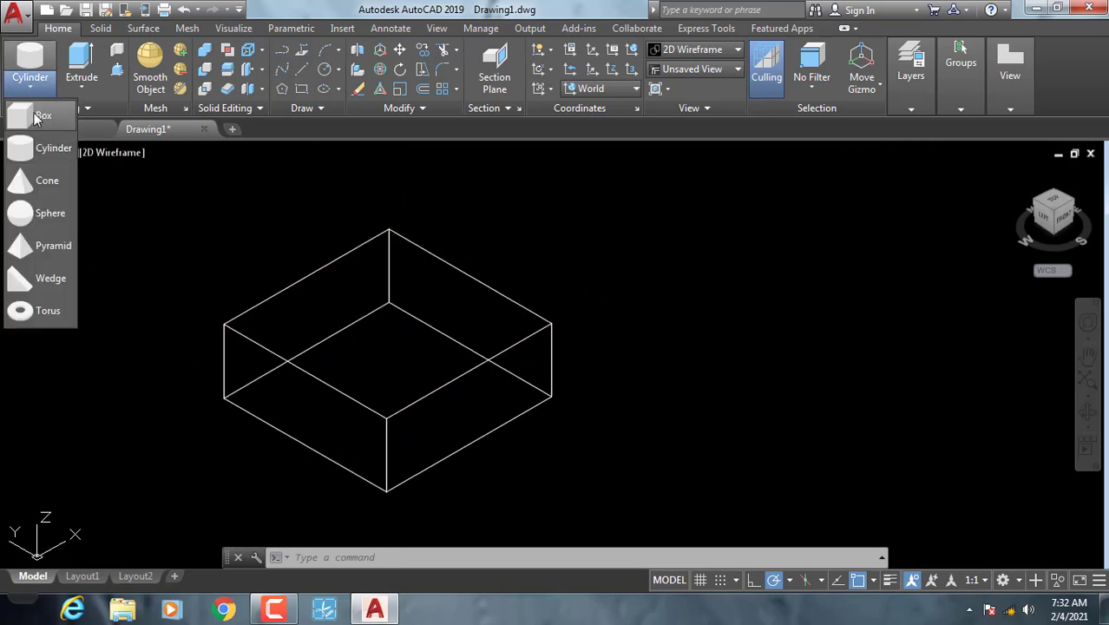
left_click(37, 153)
Finish the cylinder right of the box by picking its base centre, radius and height.
left_click(831, 488)
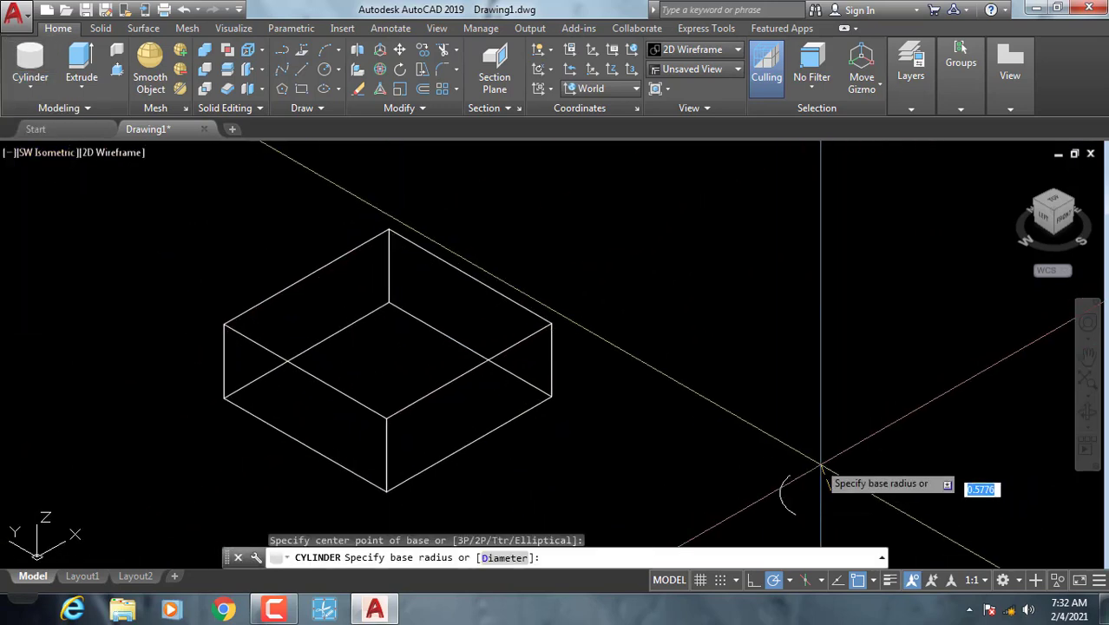
left_click(773, 451)
left_click(805, 265)
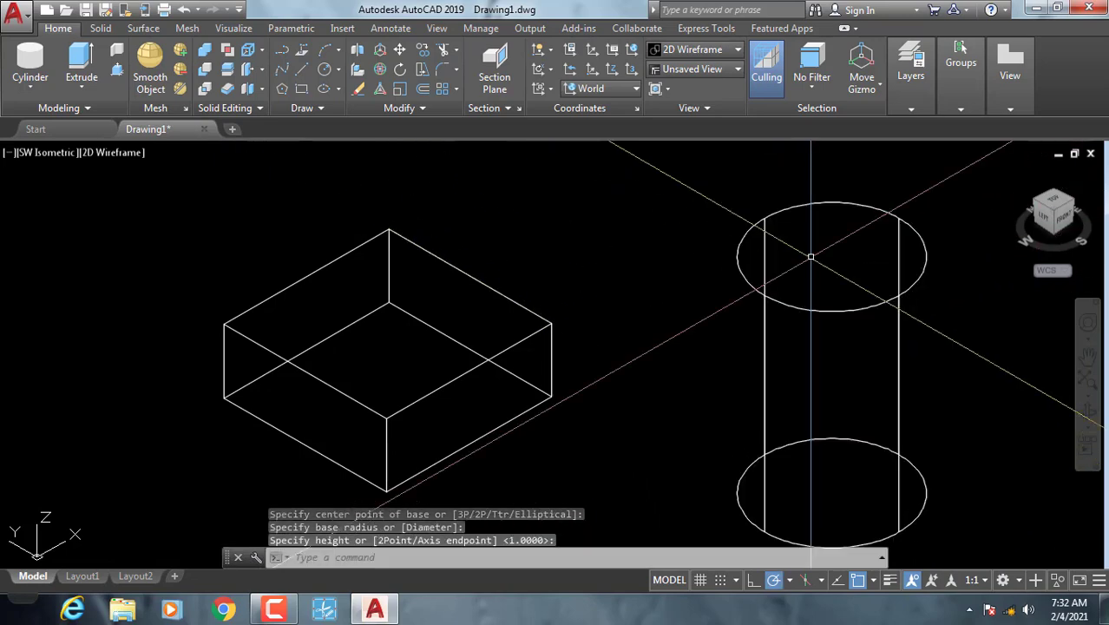
scroll(788, 345, "down", 2)
middle_click_drag(789, 346, 611, 349)
scroll(254, 275, "up", 2)
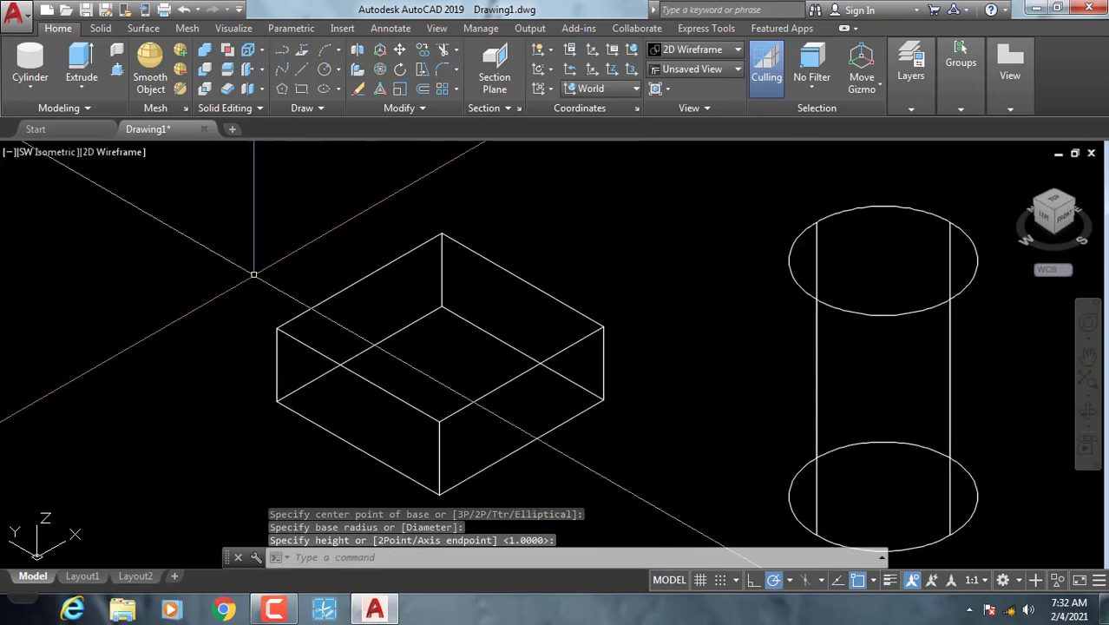
Draw a cone left of the box with picked base centre, radius and apex height.
left_click(29, 90)
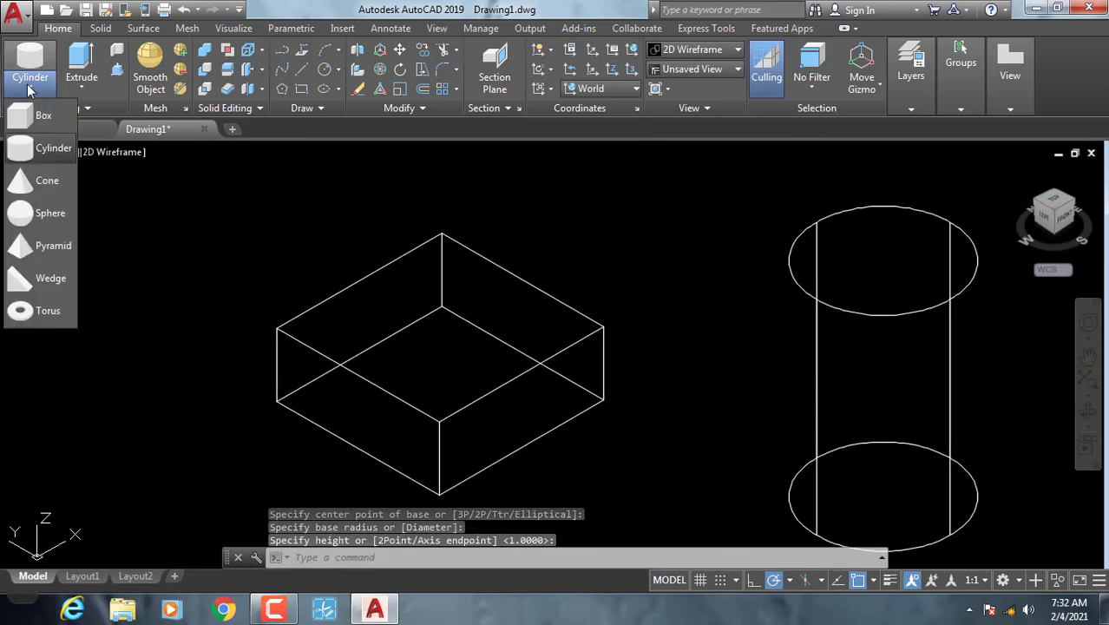
left_click(33, 179)
middle_click_drag(136, 318, 470, 366)
left_click(396, 423)
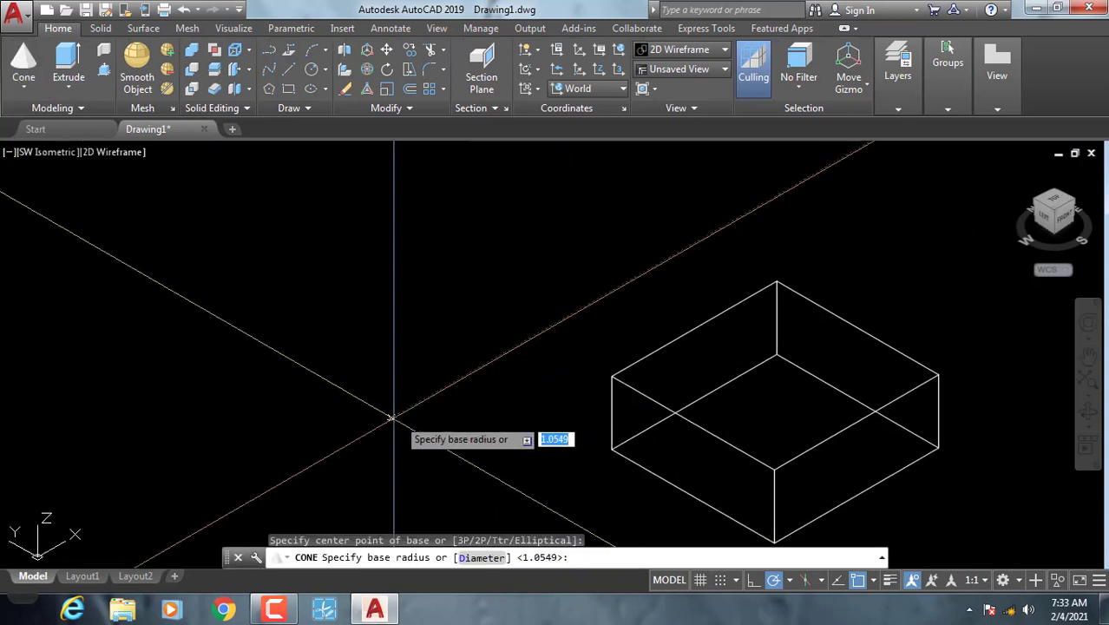
left_click(363, 351)
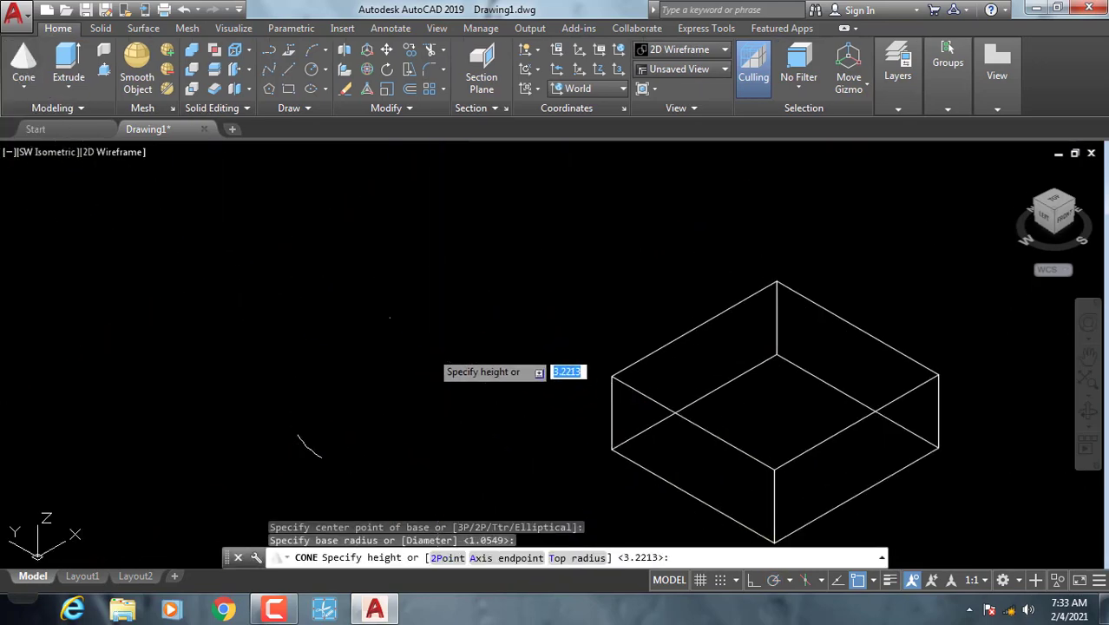
left_click(400, 227)
scroll(399, 228, "down", 5)
scroll(341, 298, "up", 3)
middle_click_drag(341, 298, 304, 304)
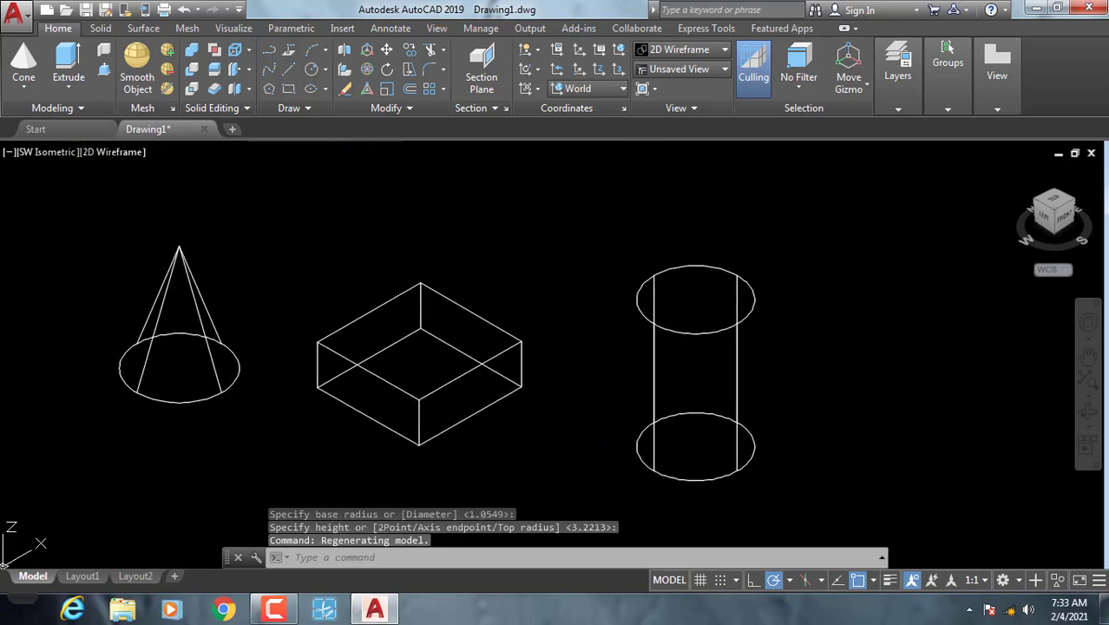
left_click(25, 90)
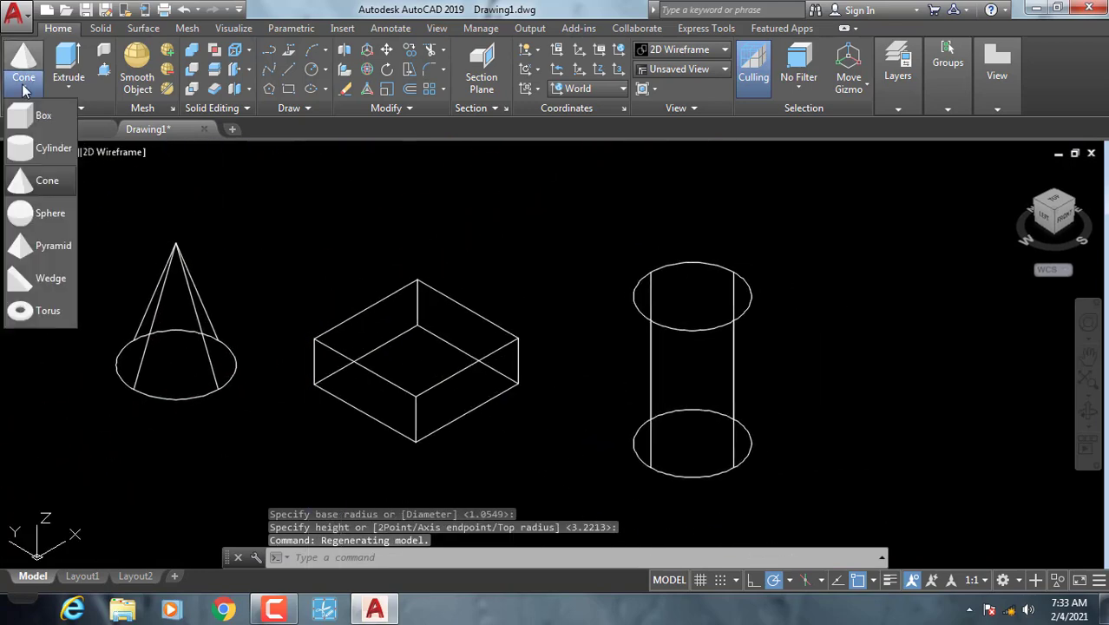
Place a sphere right of the cylinder, accepting the default radius.
left_click(43, 218)
middle_click_drag(976, 439, 767, 415)
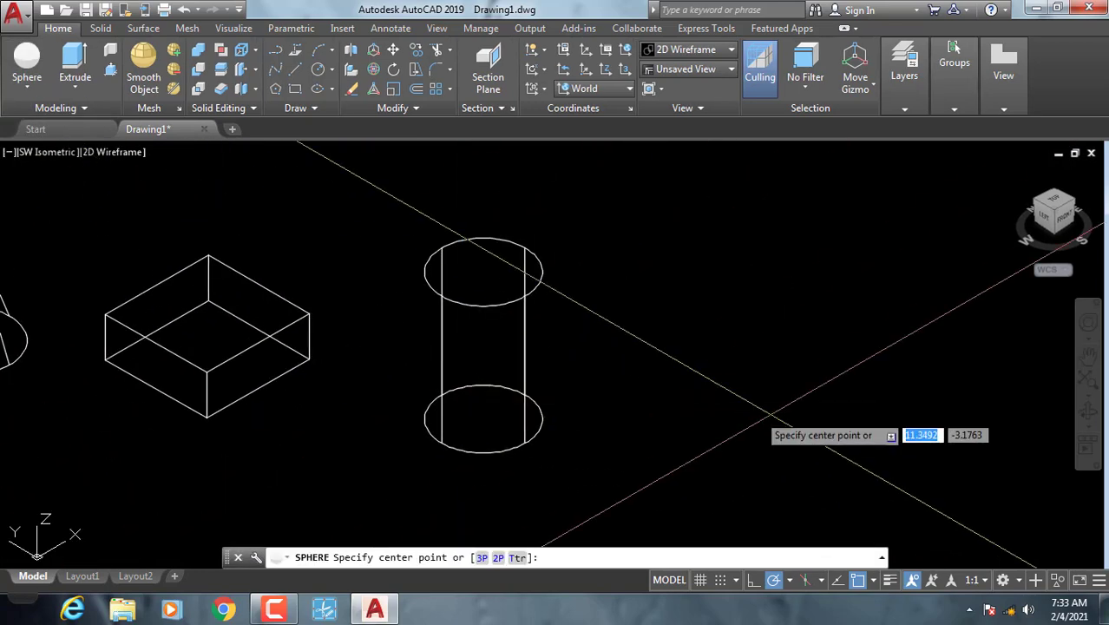
left_click(793, 421)
key("Return")
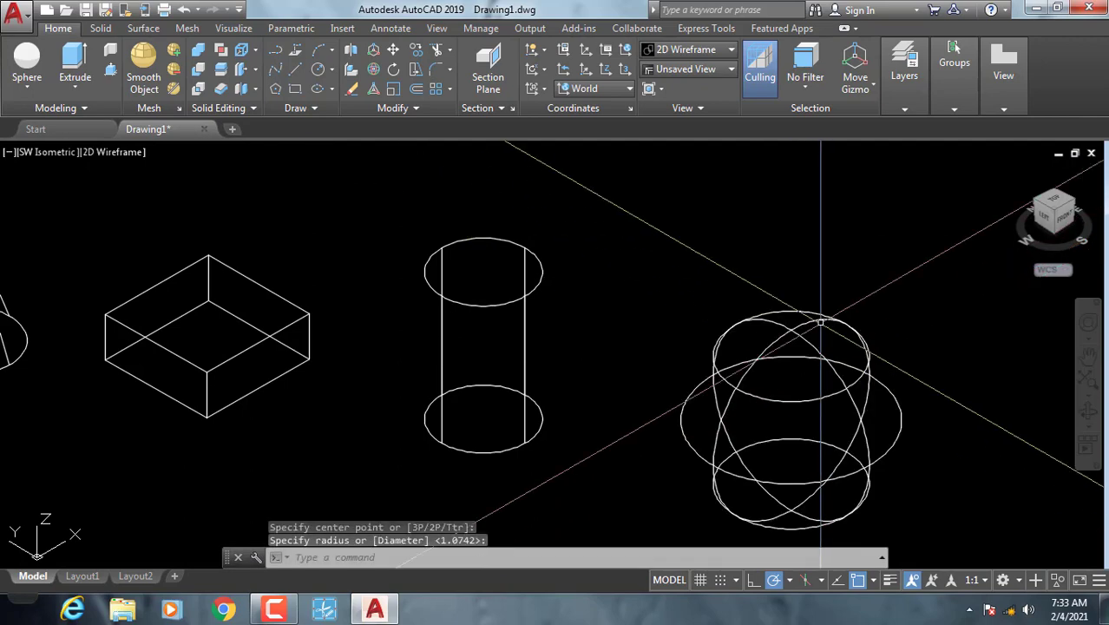
scroll(716, 342, "down", 4)
scroll(716, 342, "up", 2)
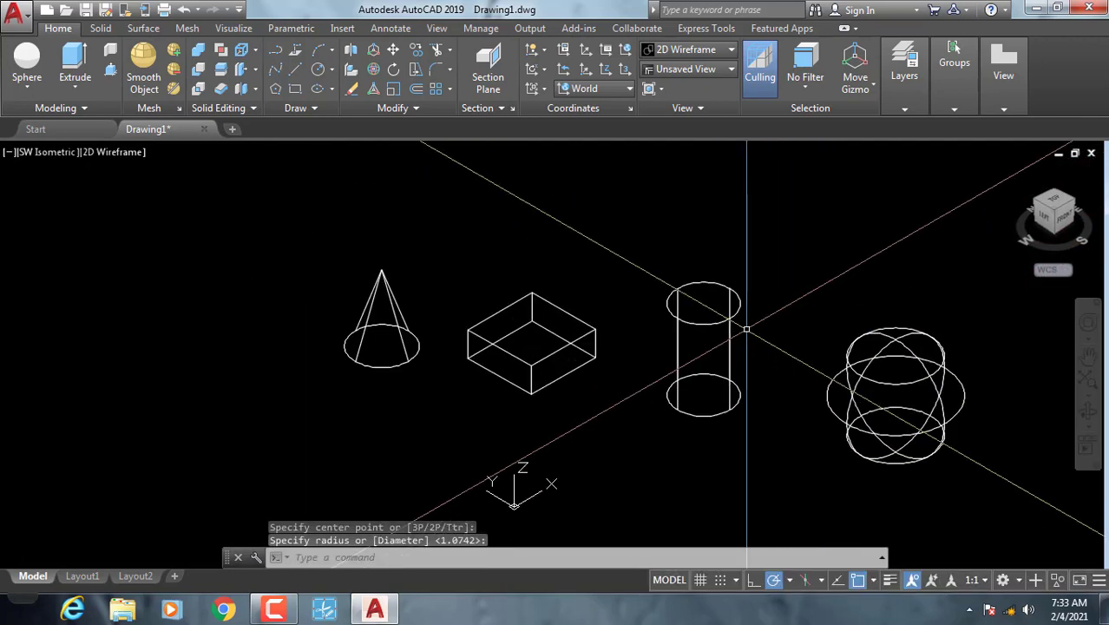
Draw a pyramid left of the cone with picked base centre, radius and height, then reframe the row.
left_click(26, 90)
left_click(52, 247)
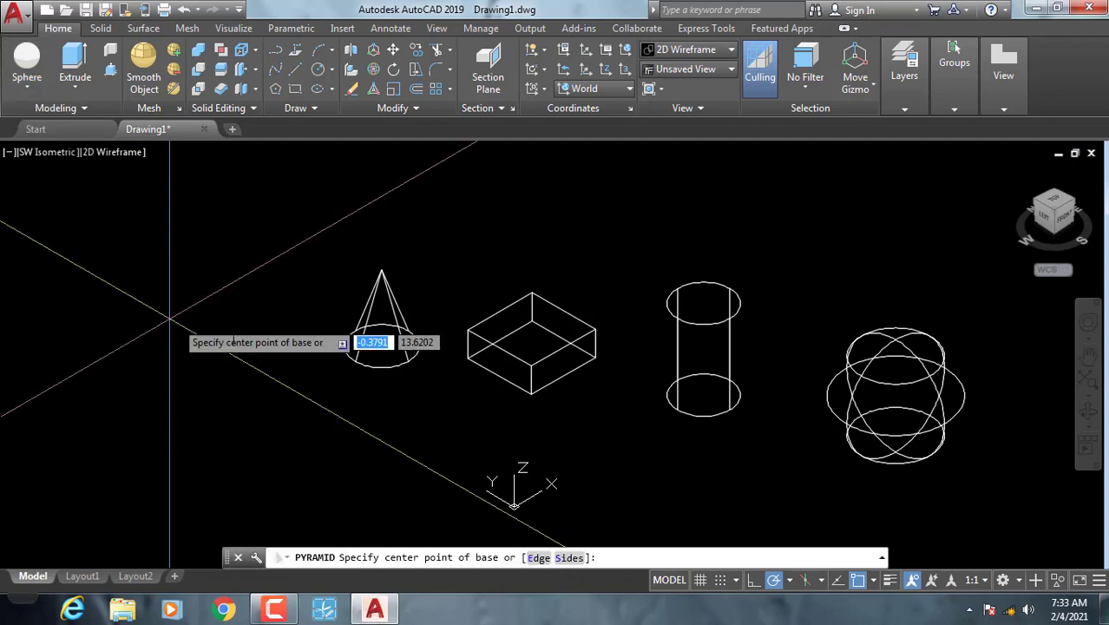
left_click(258, 356)
left_click(257, 312)
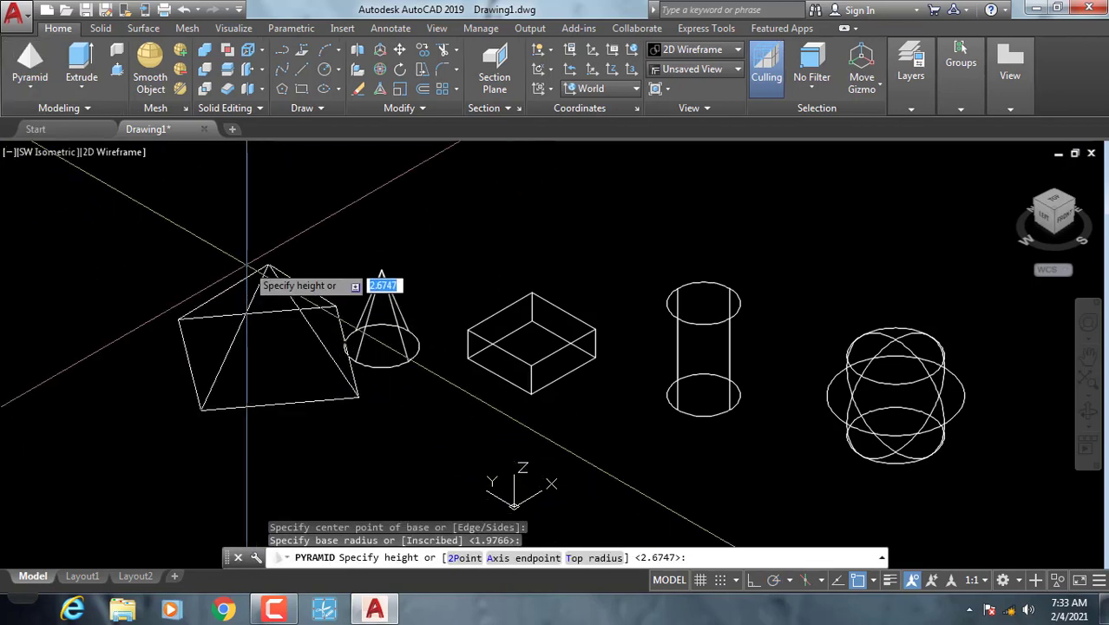
left_click(217, 261)
scroll(411, 294, "up", 2)
mouse_move(411, 294)
middle_mouse_down()
mouse_move(414, 252)
mouse_move(347, 245)
middle_mouse_up()
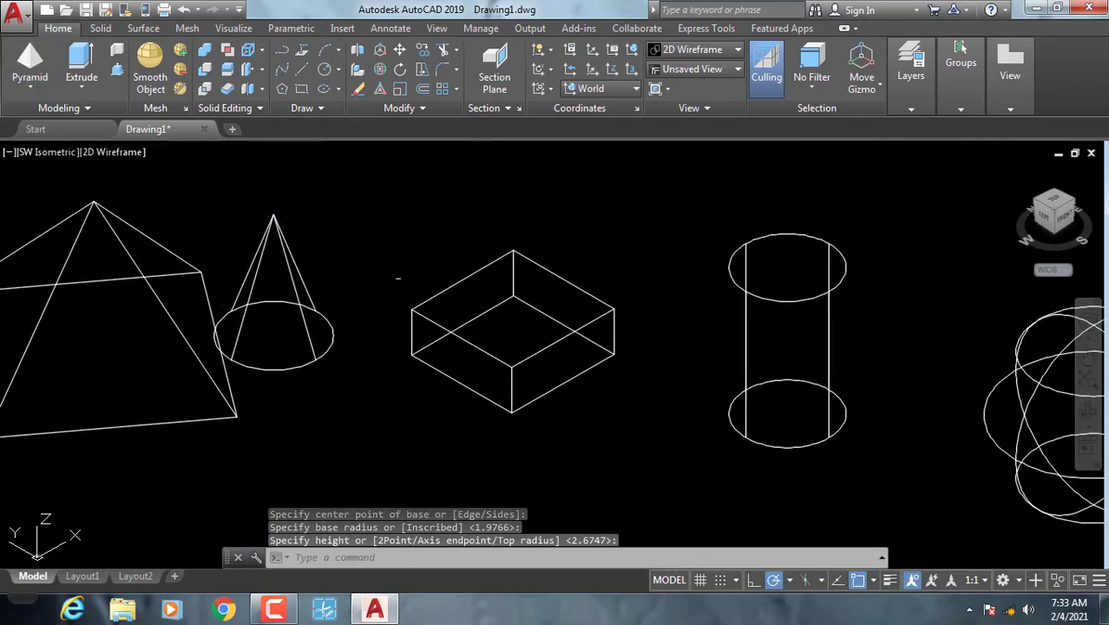
scroll(443, 333, "down", 3)
scroll(434, 365, "up", 1)
scroll(555, 301, "up", 1)
middle_click_drag(555, 301, 547, 301)
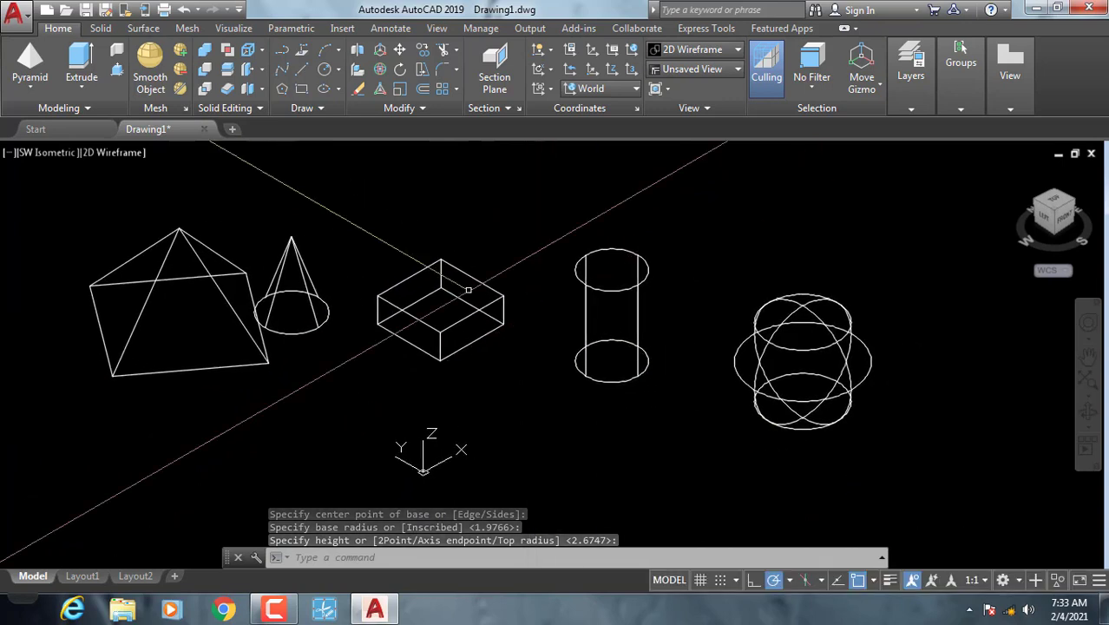
Cycle the viewport through the Top, Bottom and Left preset views, zooming in.
left_click(36, 155)
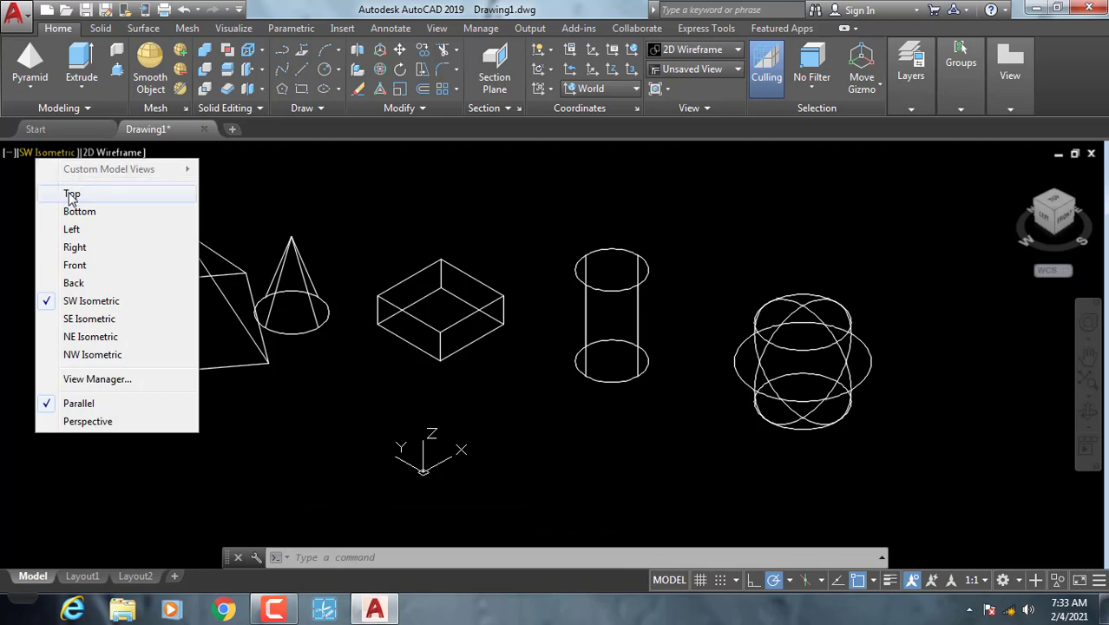
left_click(71, 195)
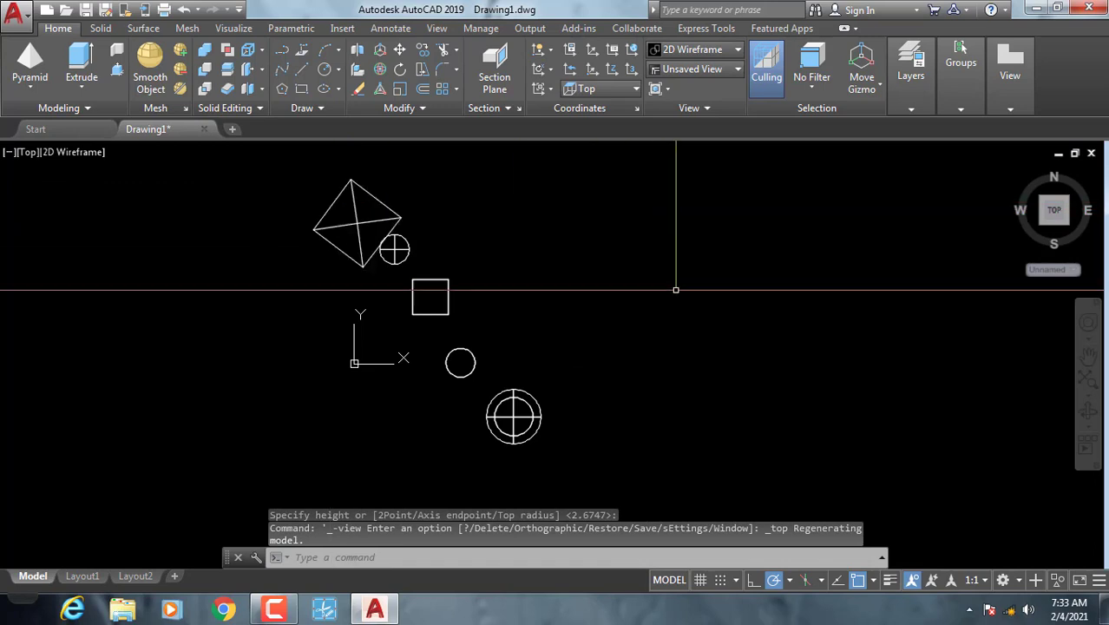
scroll(303, 195, "up", 2)
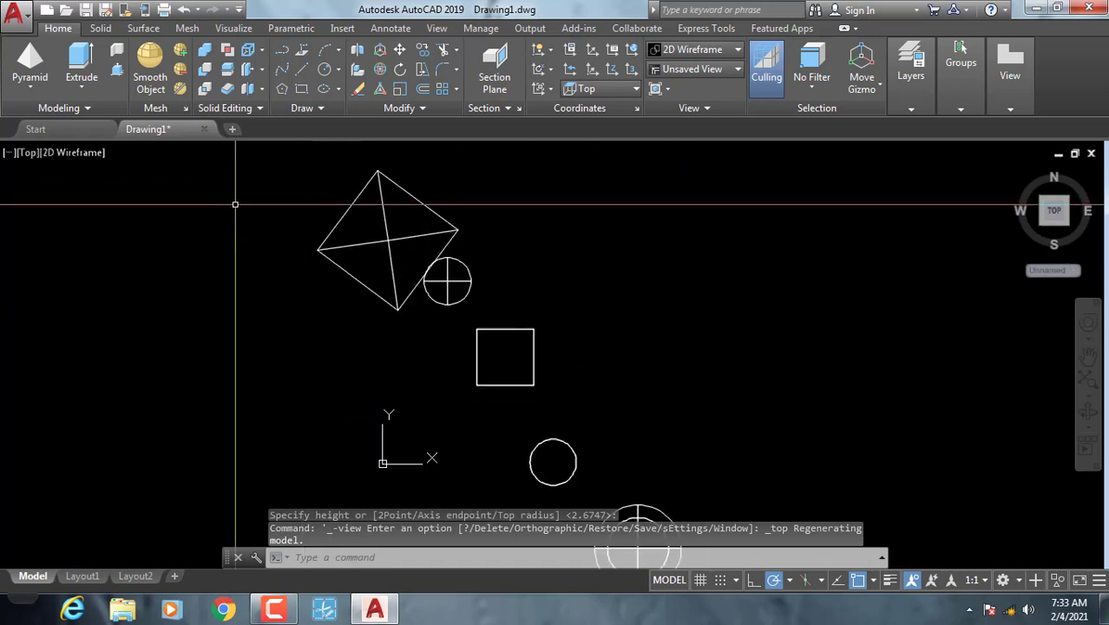
left_click(31, 154)
left_click(52, 211)
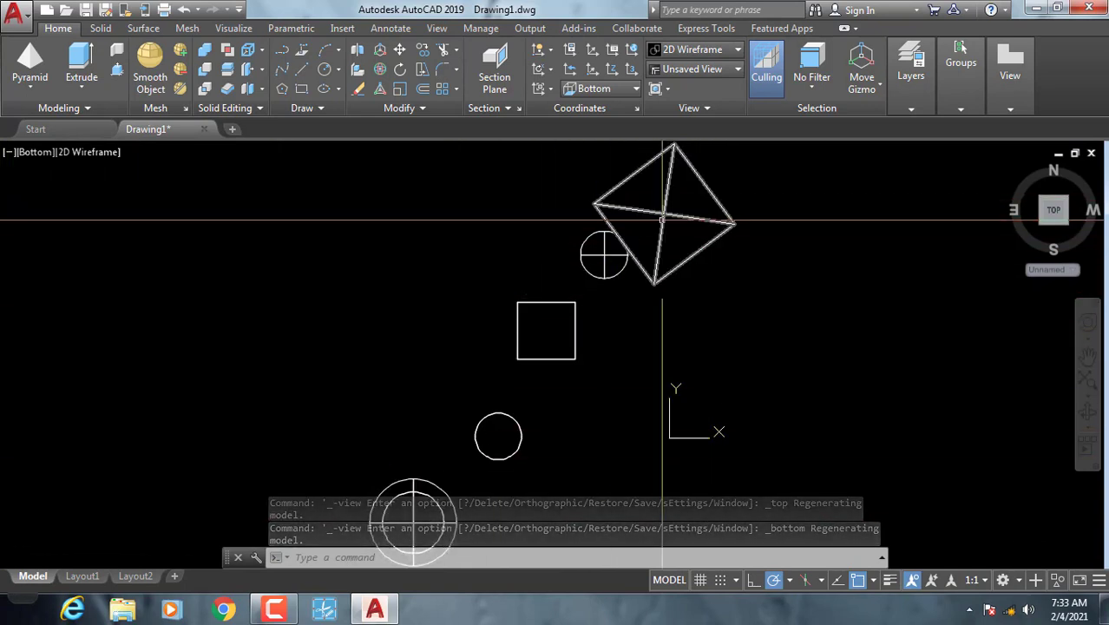
left_click(36, 152)
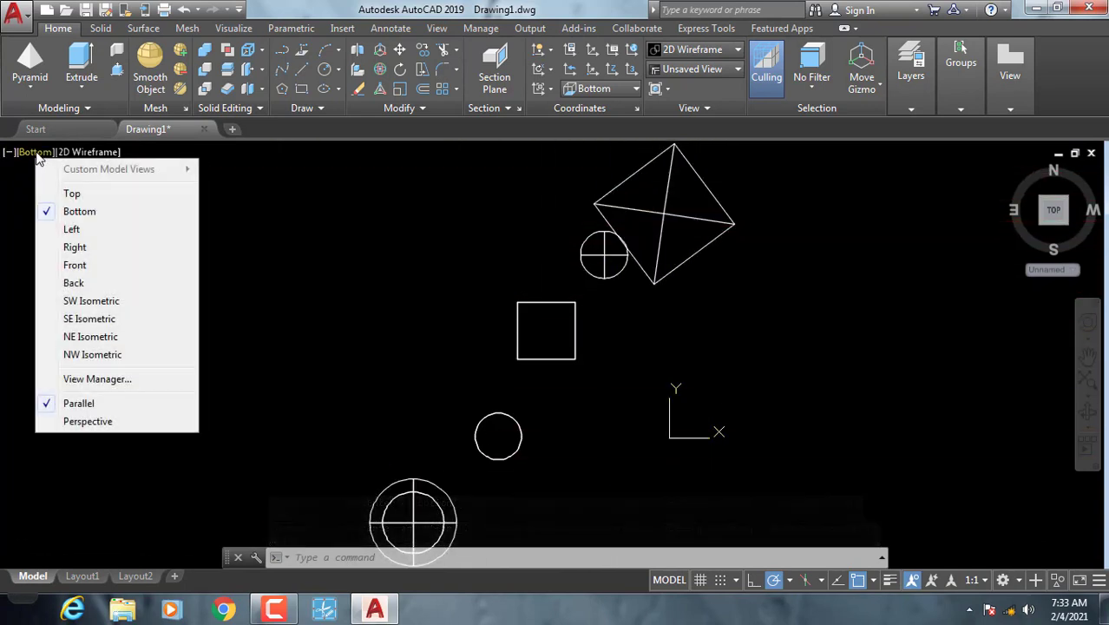
left_click(71, 229)
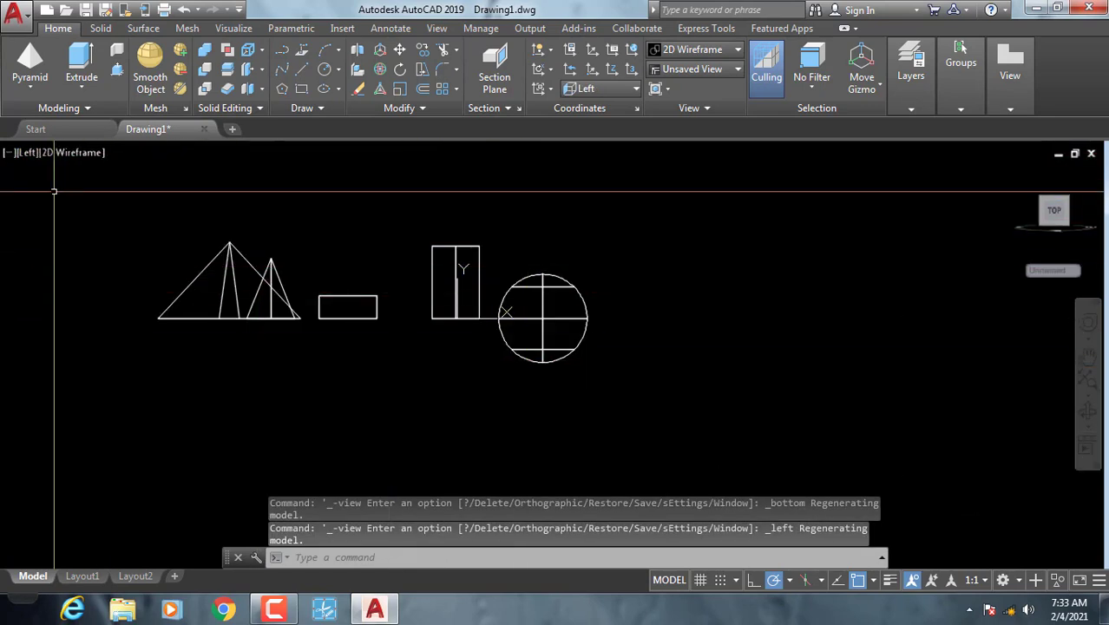
scroll(159, 217, "up", 2)
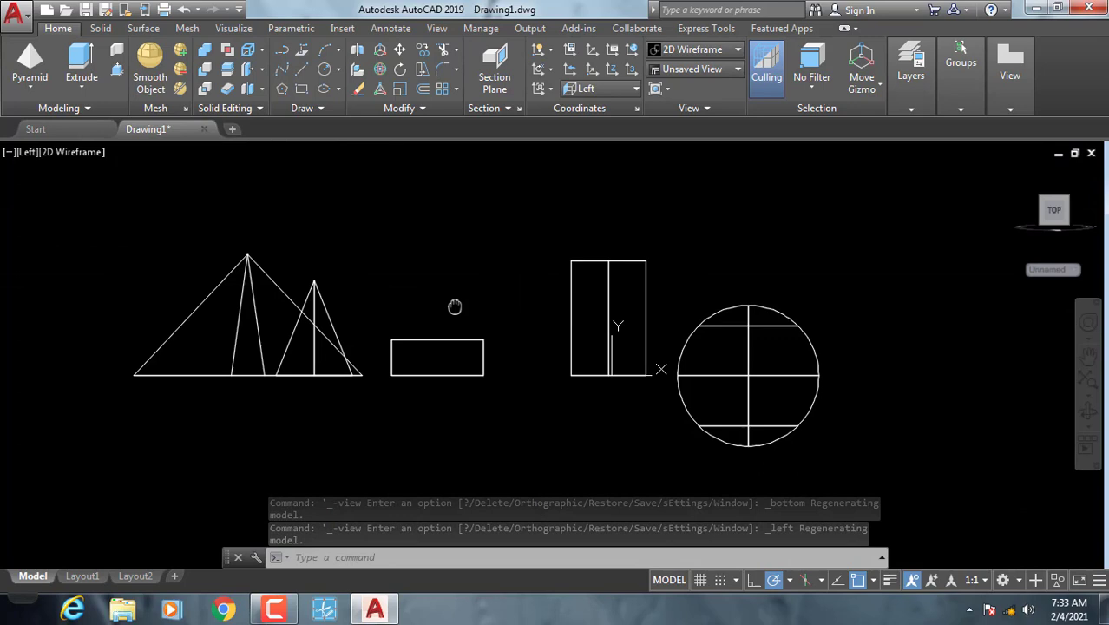
left_click(25, 154)
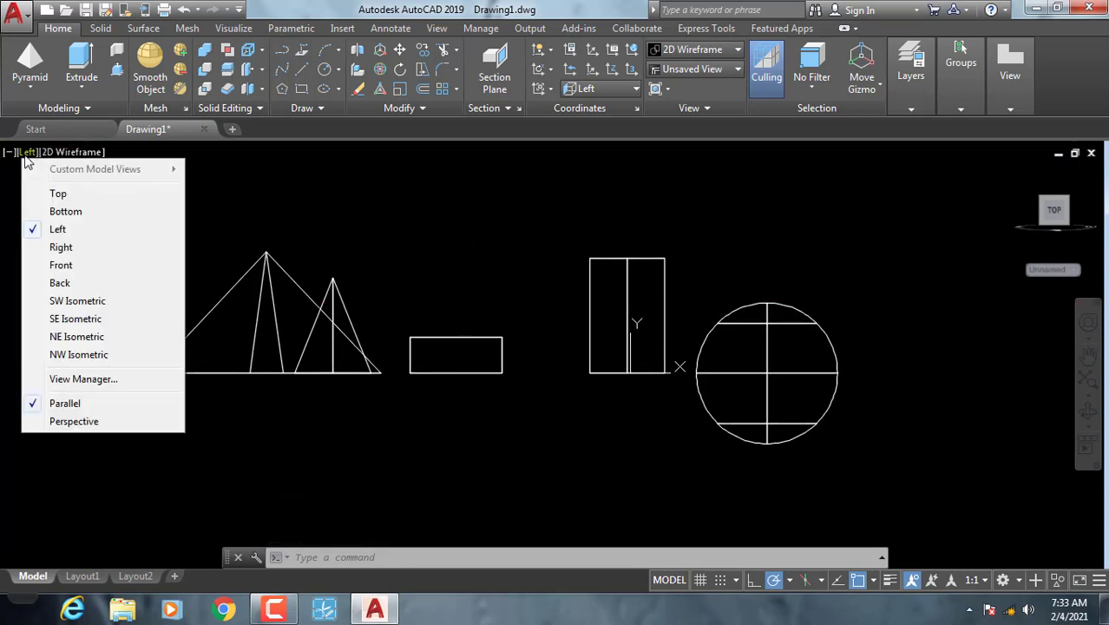
Switch the view to Right, then Front, and pan the solids slightly right.
left_click(59, 249)
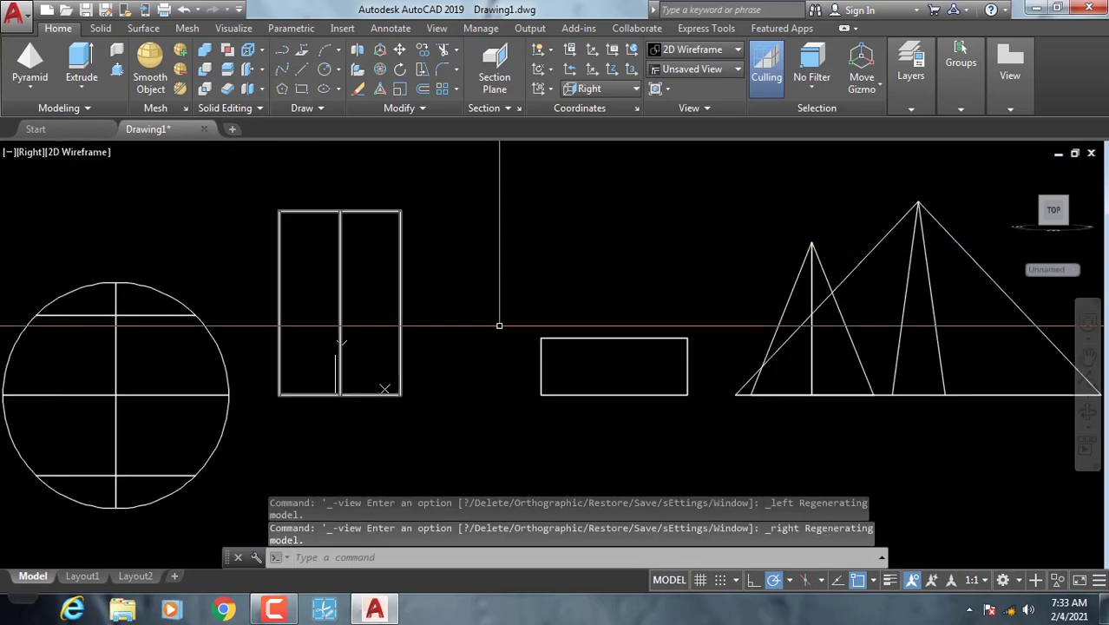
left_click(29, 155)
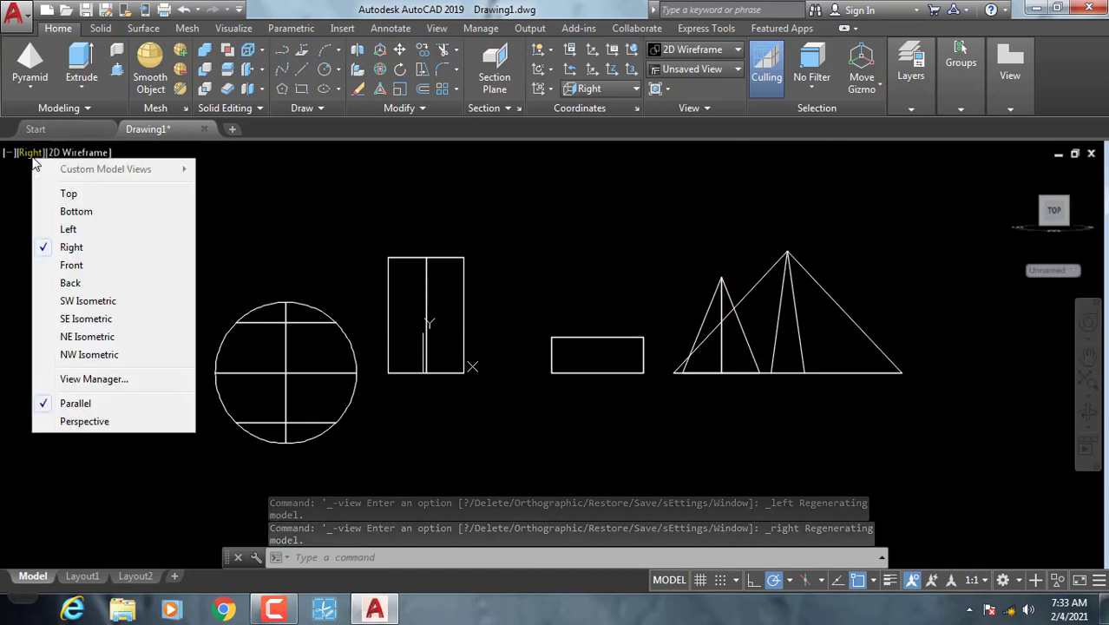
left_click(70, 266)
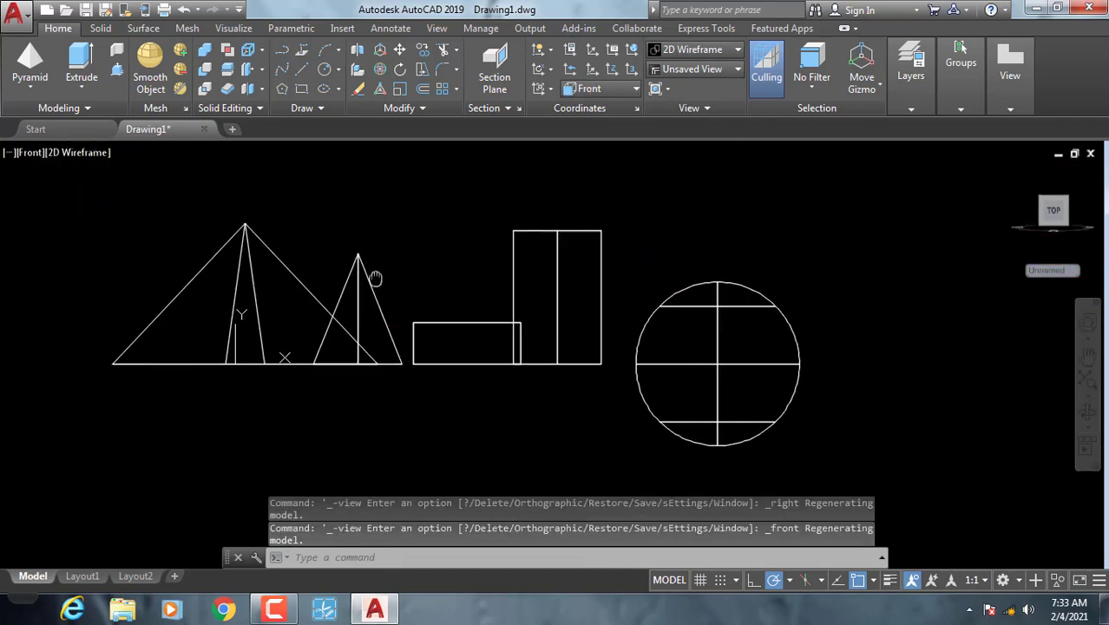
middle_click_drag(374, 278, 420, 279)
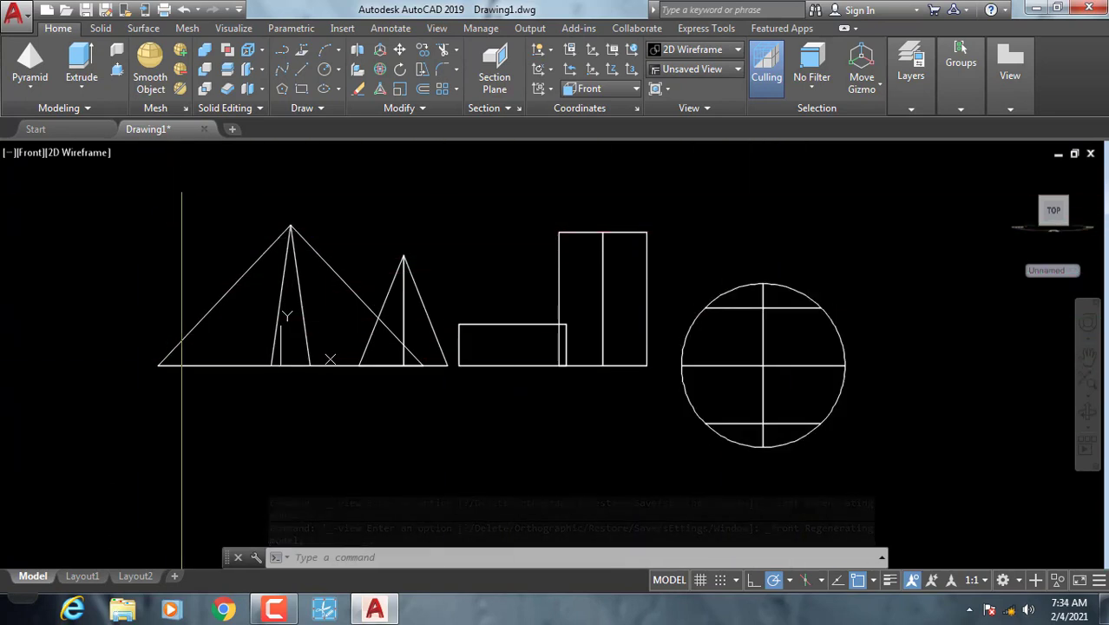
left_click(26, 153)
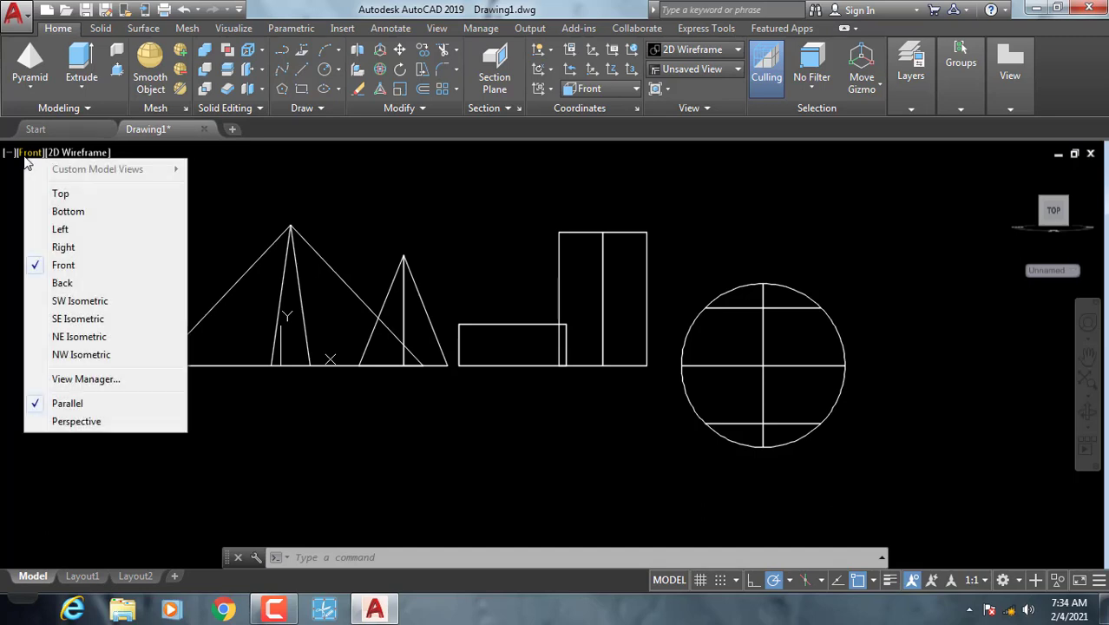
Switch to the SW Isometric view and zoom in on the five solids.
left_click(80, 303)
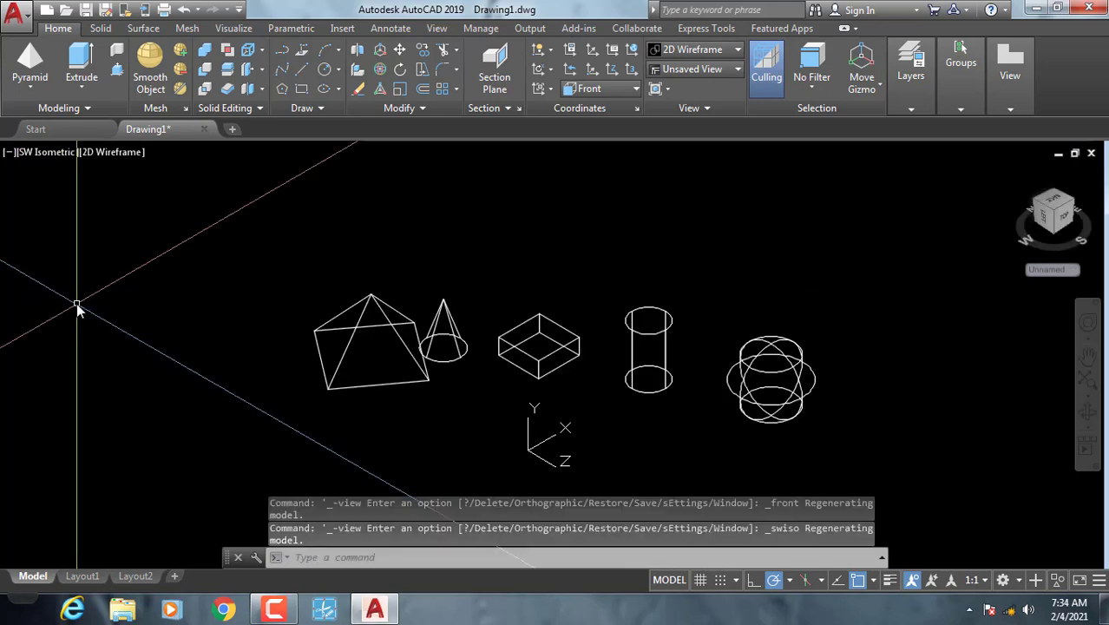
scroll(564, 433, "up", 3)
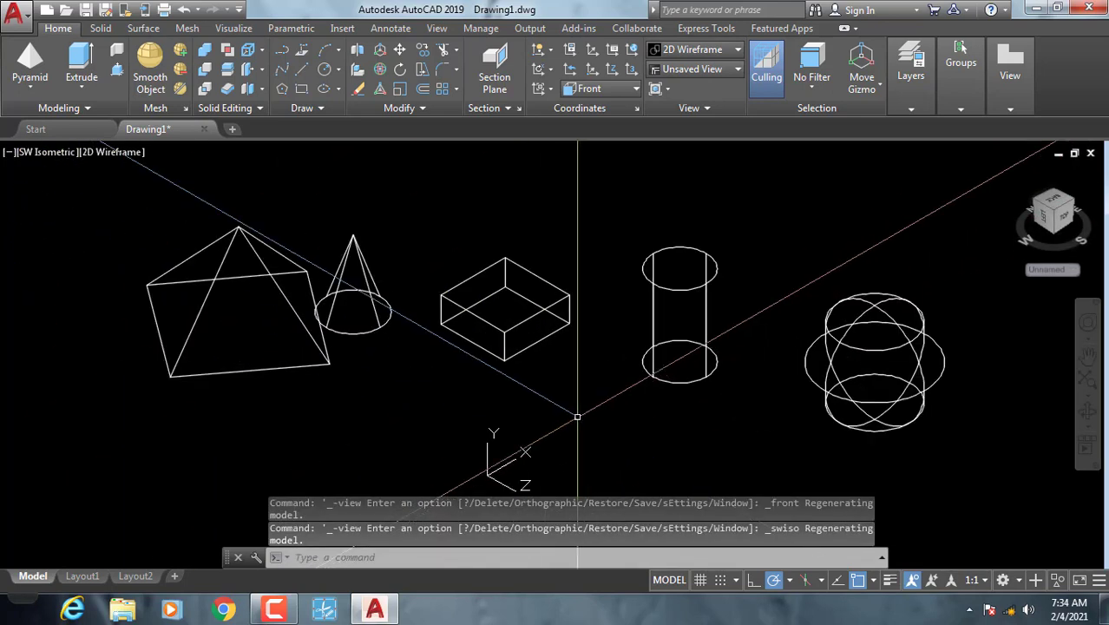
scroll(551, 432, "up", 1)
type("UCS")
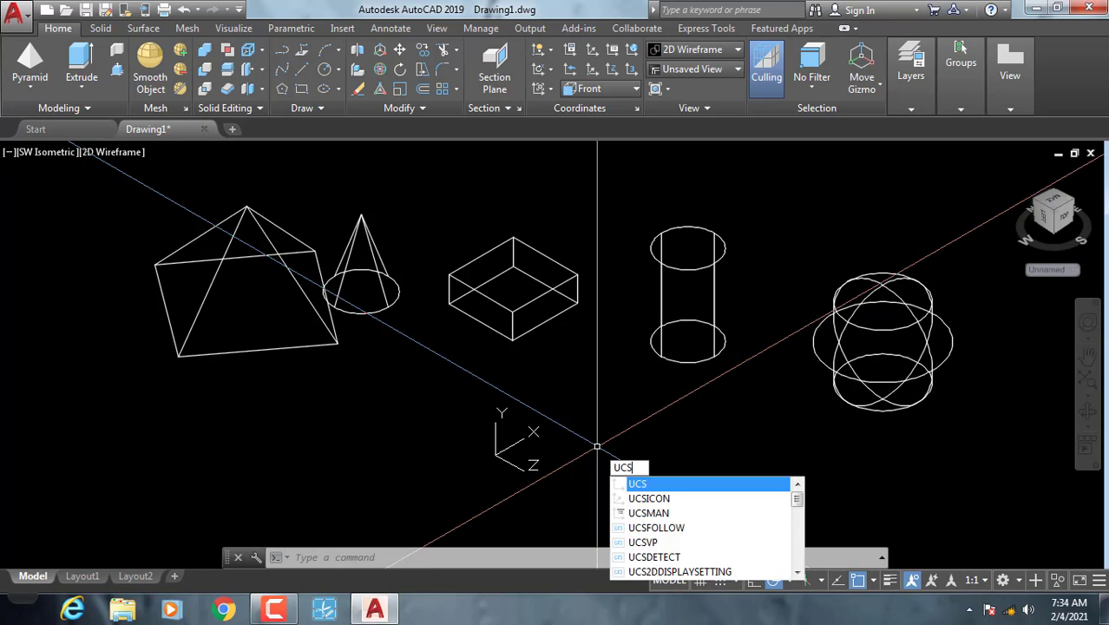
Reset the UCS from Front to World with UCS and pan the drawing down slightly.
key("Return")
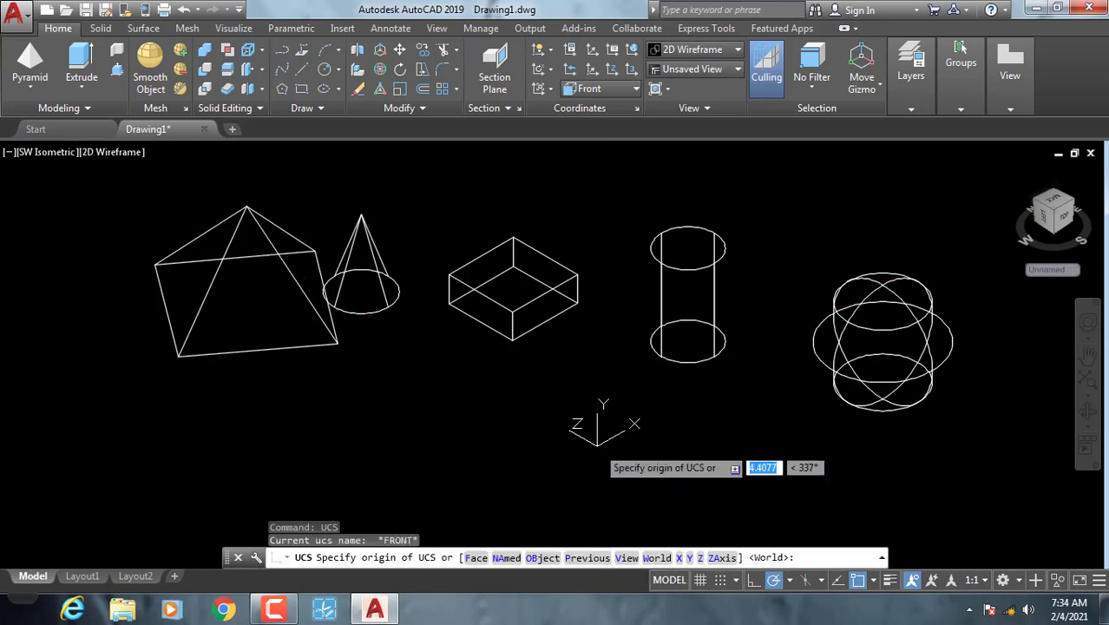
key("Return")
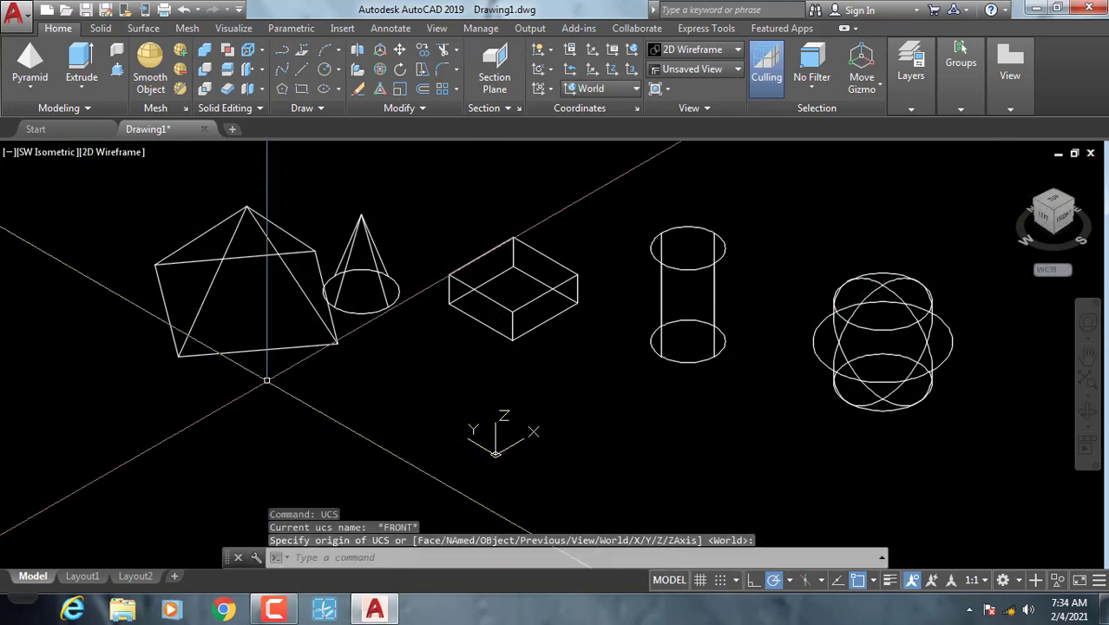
middle_click_drag(255, 336, 252, 371)
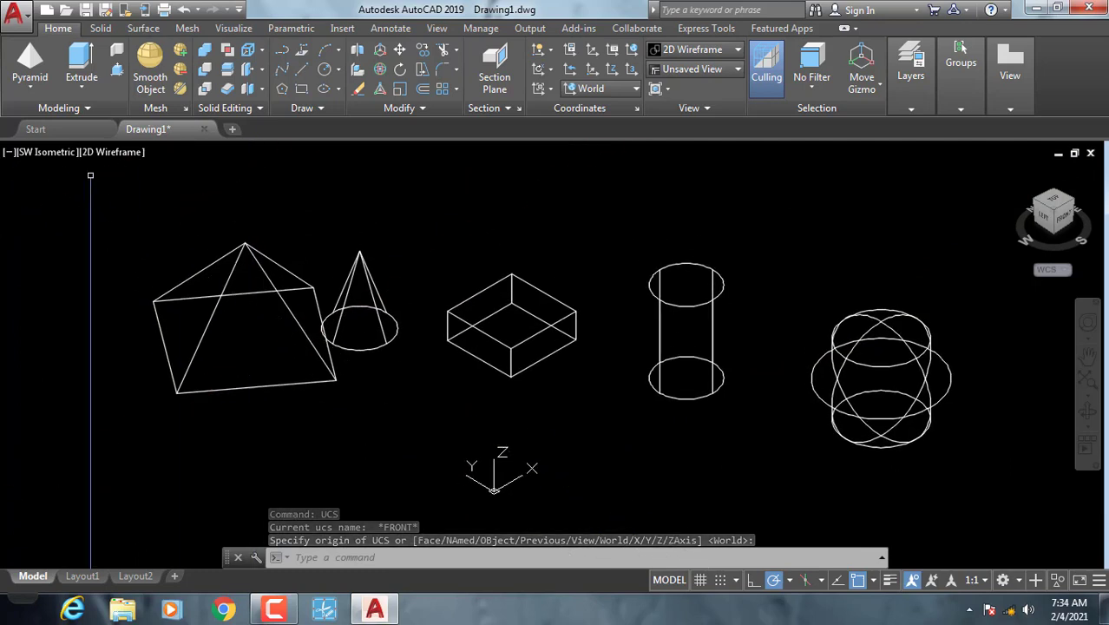
left_click(101, 153)
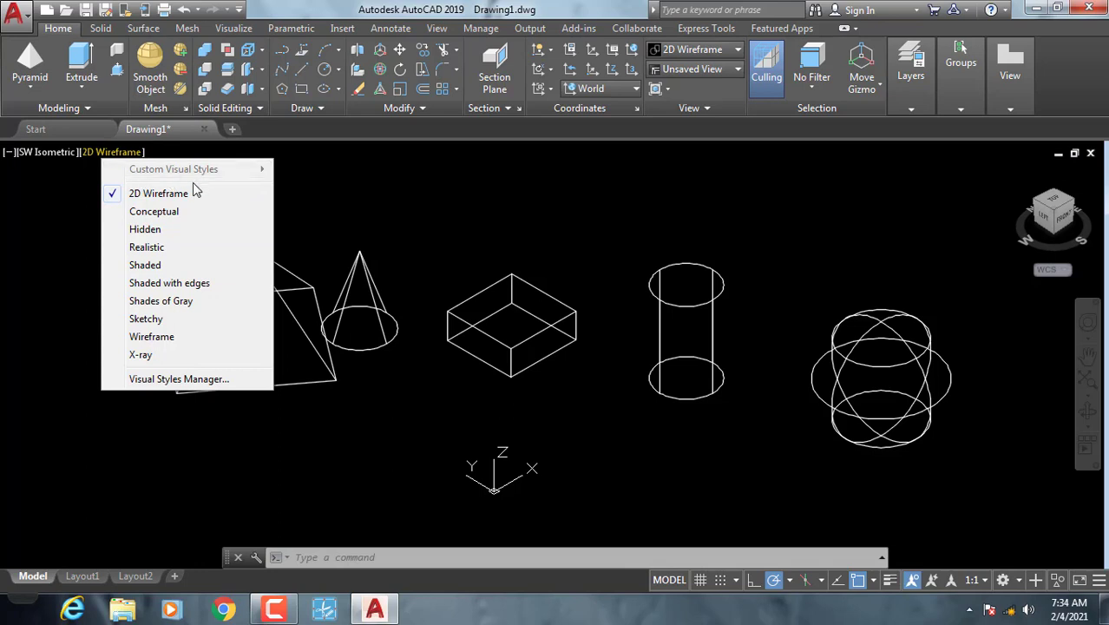
Display the five solids shaded in the Conceptual visual style.
left_click(507, 415)
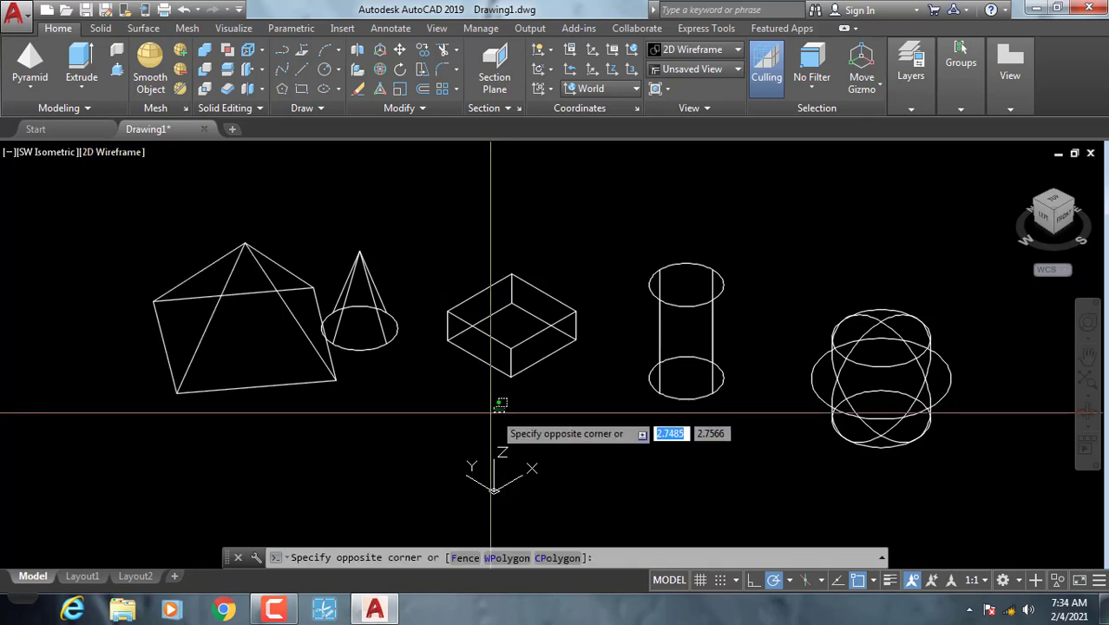
left_click(382, 425)
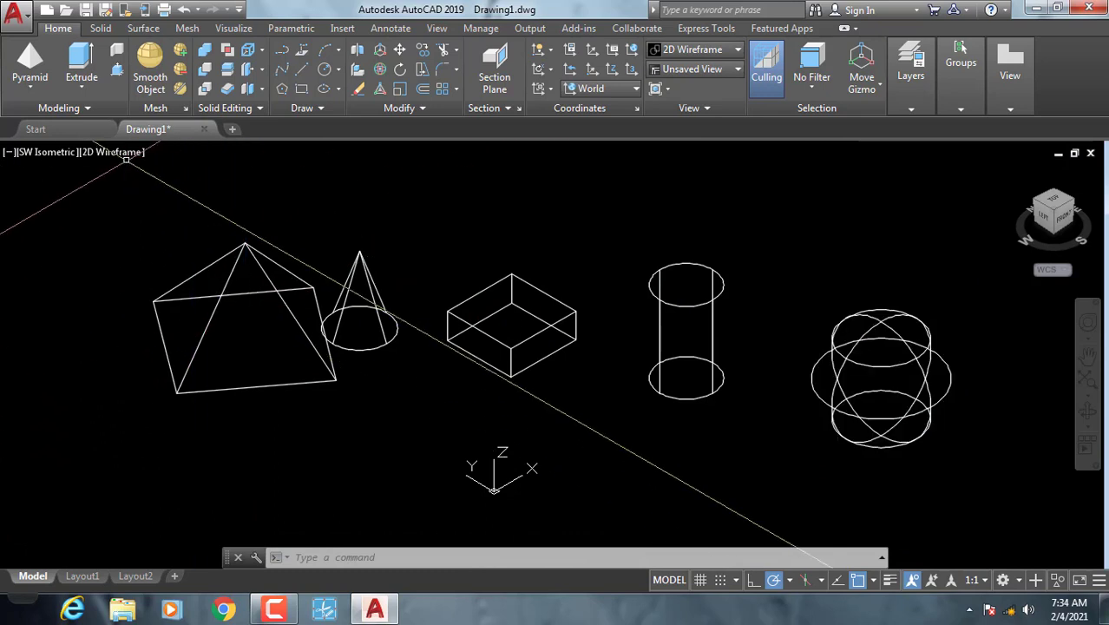
left_click(121, 154)
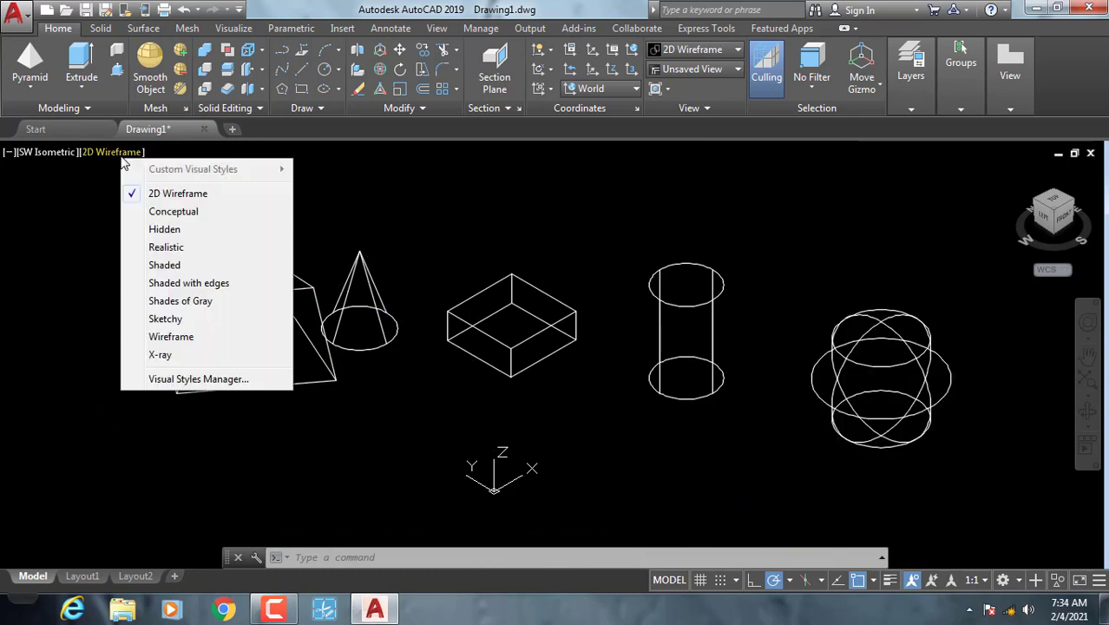
left_click(161, 213)
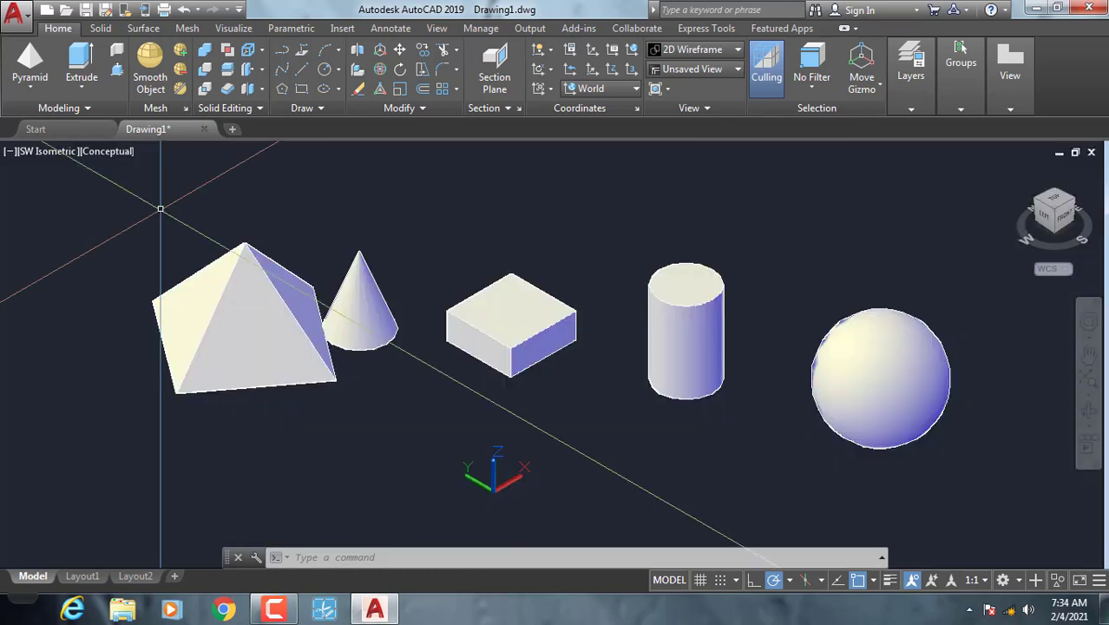
scroll(451, 338, "up", 3)
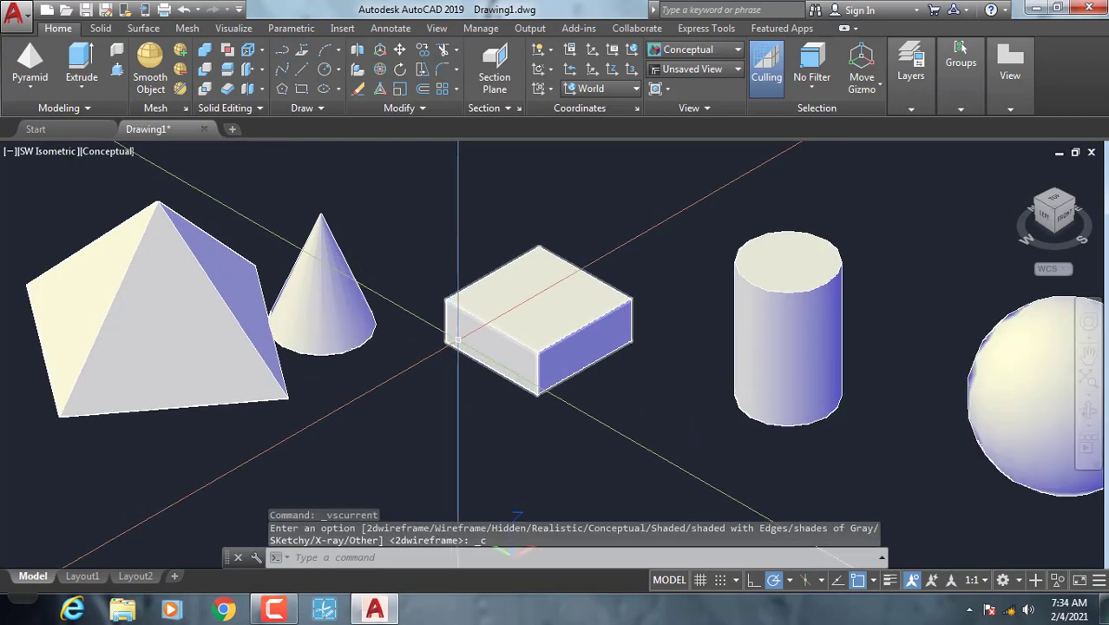
middle_click_drag(460, 356, 399, 360)
scroll(521, 338, "down", 3)
key("Escape")
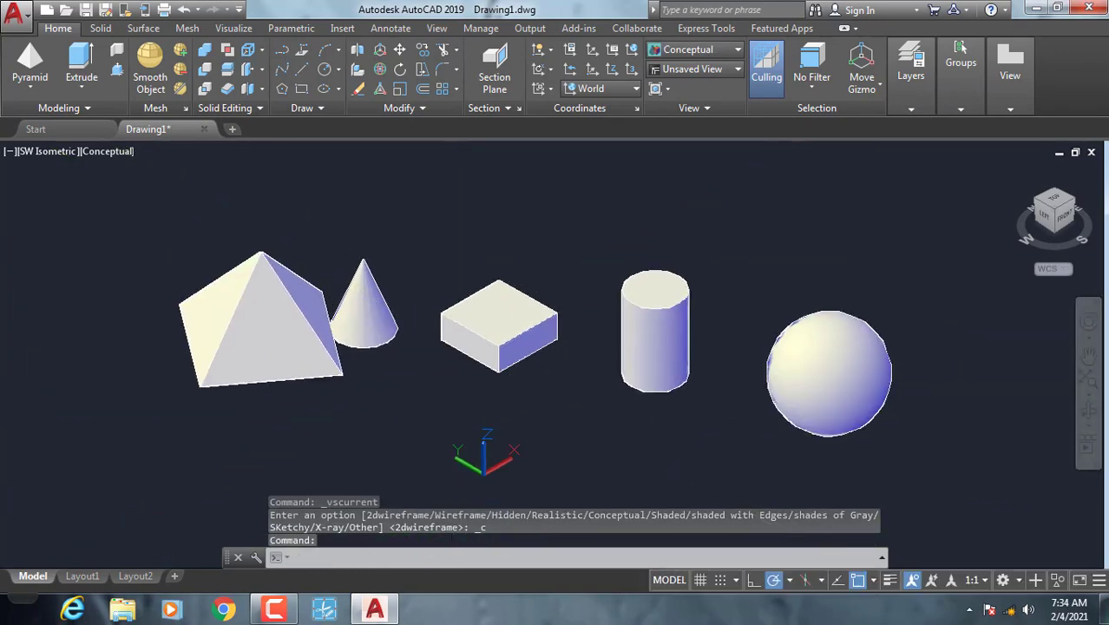
Switch the solids to the Hidden visual style and reframe them in the viewport.
left_click(99, 152)
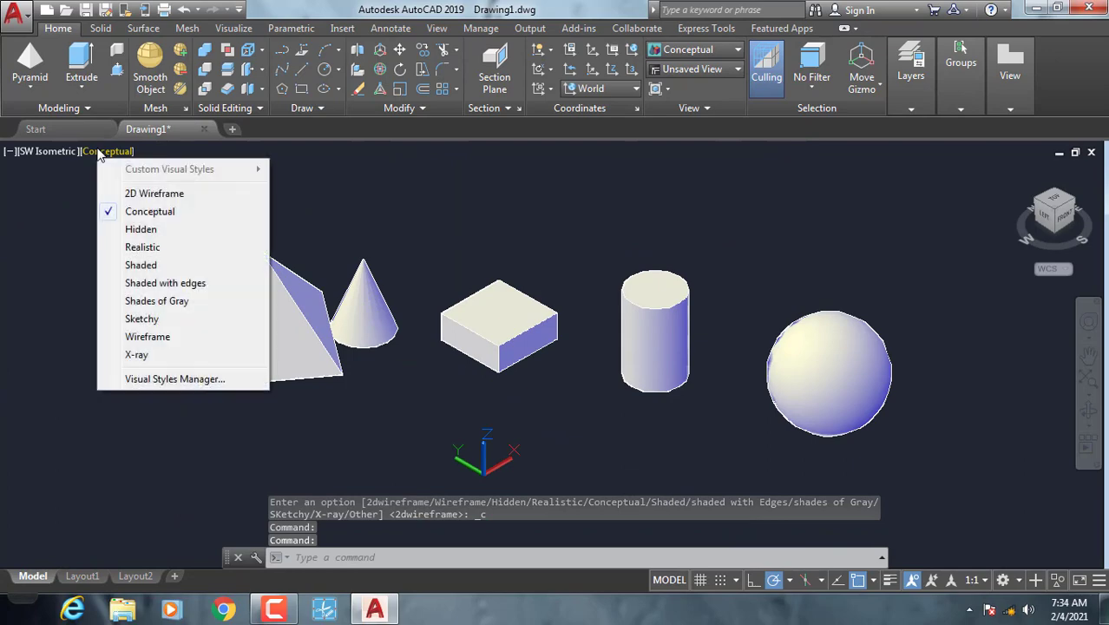
left_click(131, 233)
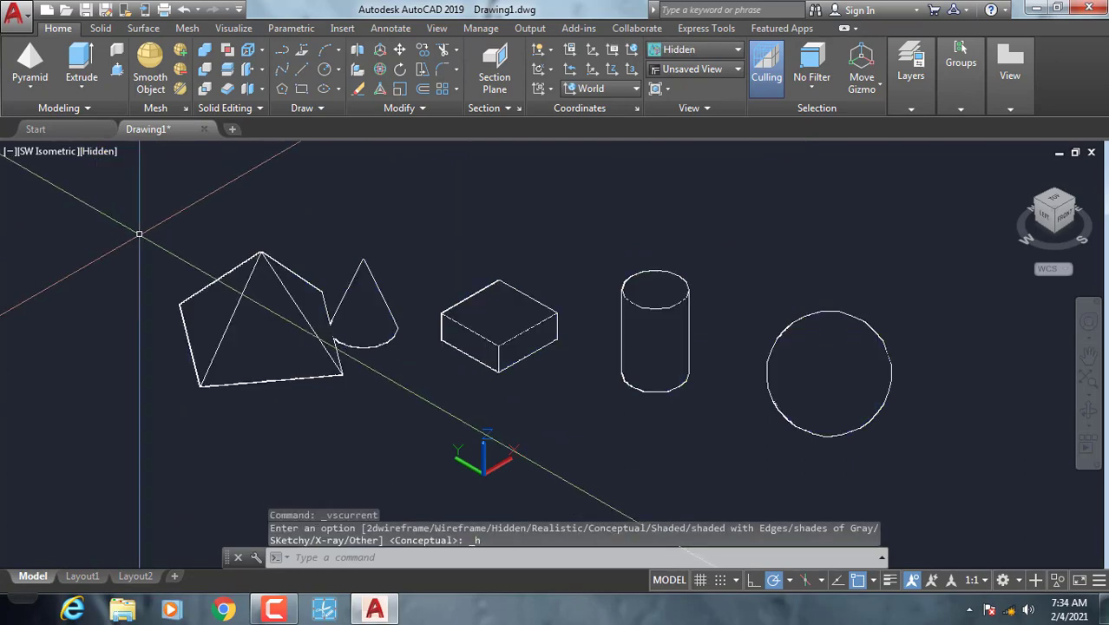
scroll(279, 305, "up", 2)
scroll(260, 308, "down", 1)
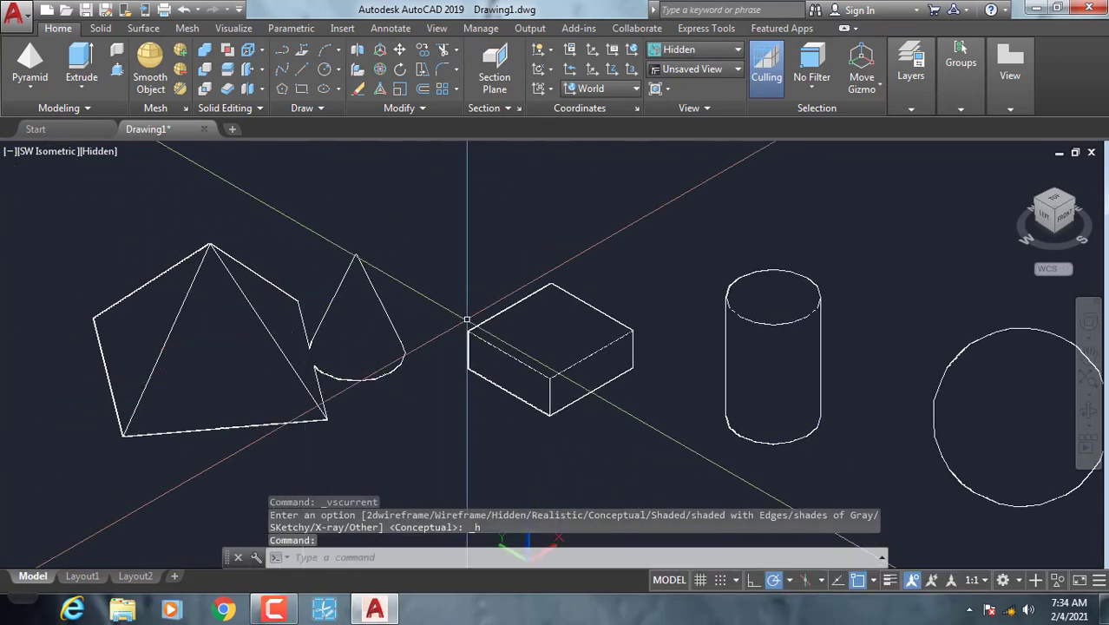
scroll(521, 312, "down", 2)
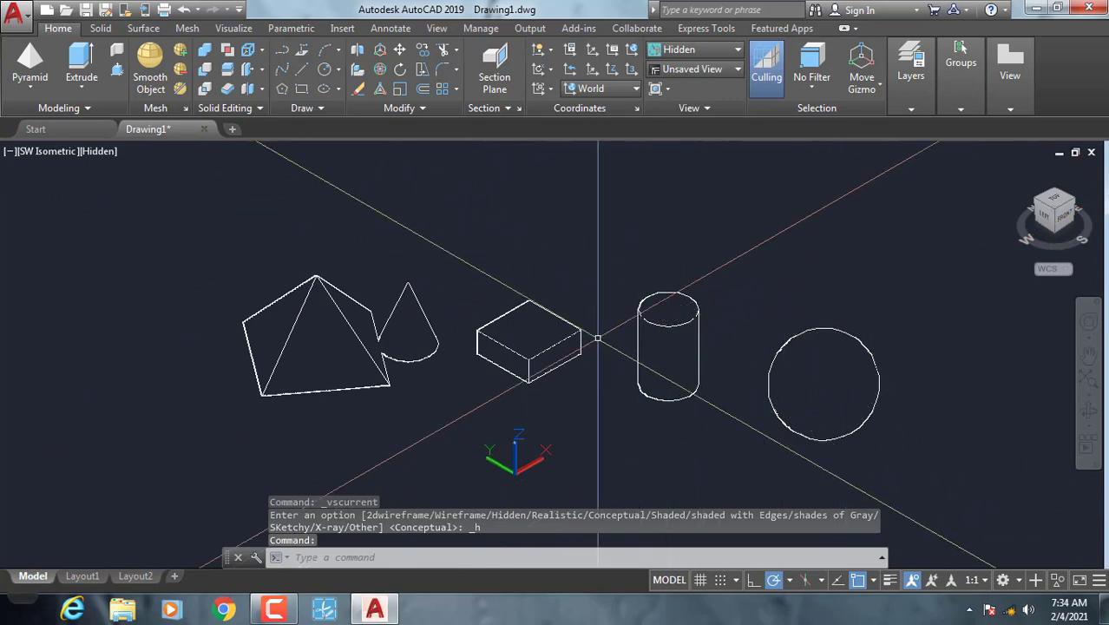
scroll(382, 295, "up", 1)
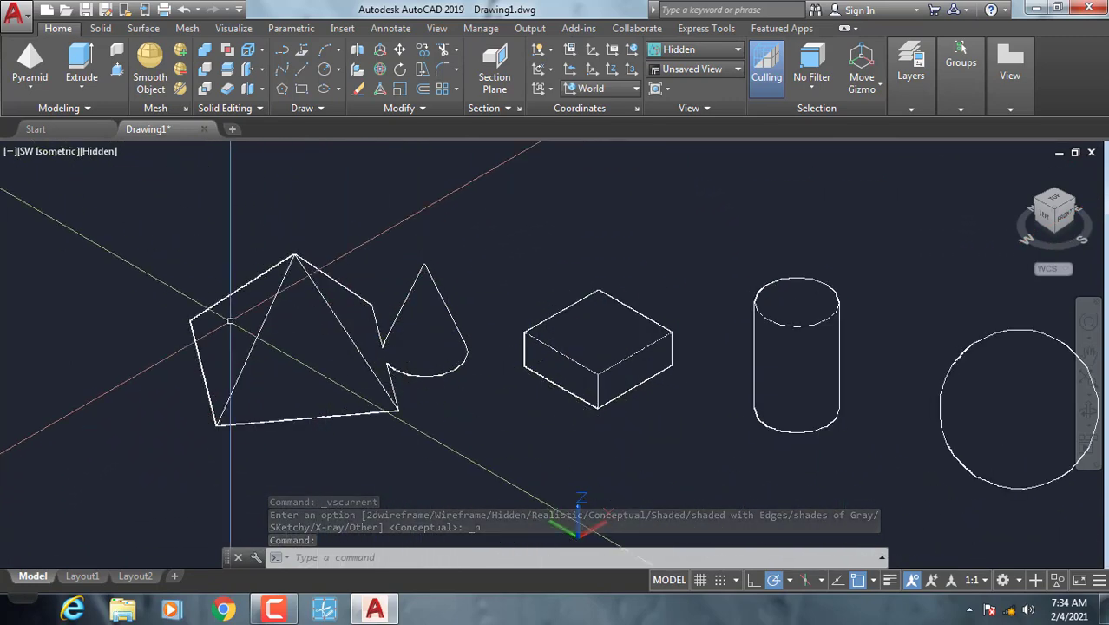
middle_click_drag(772, 394, 713, 373)
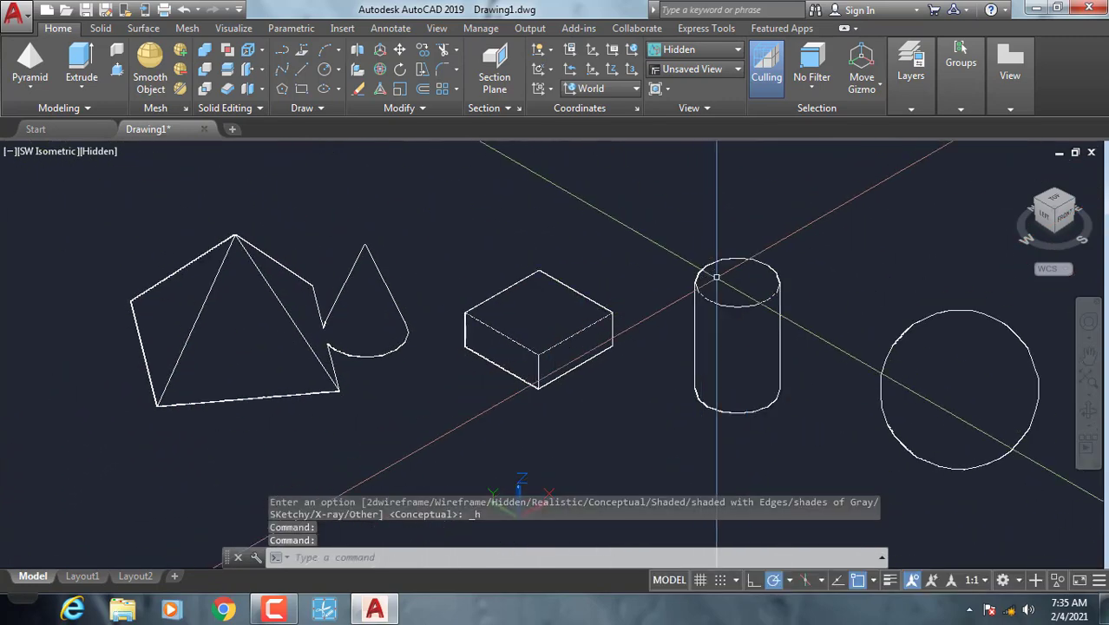
Try the Realistic, Shaded, and Shaded with edges visual styles on the solids.
left_click(101, 153)
left_click(144, 247)
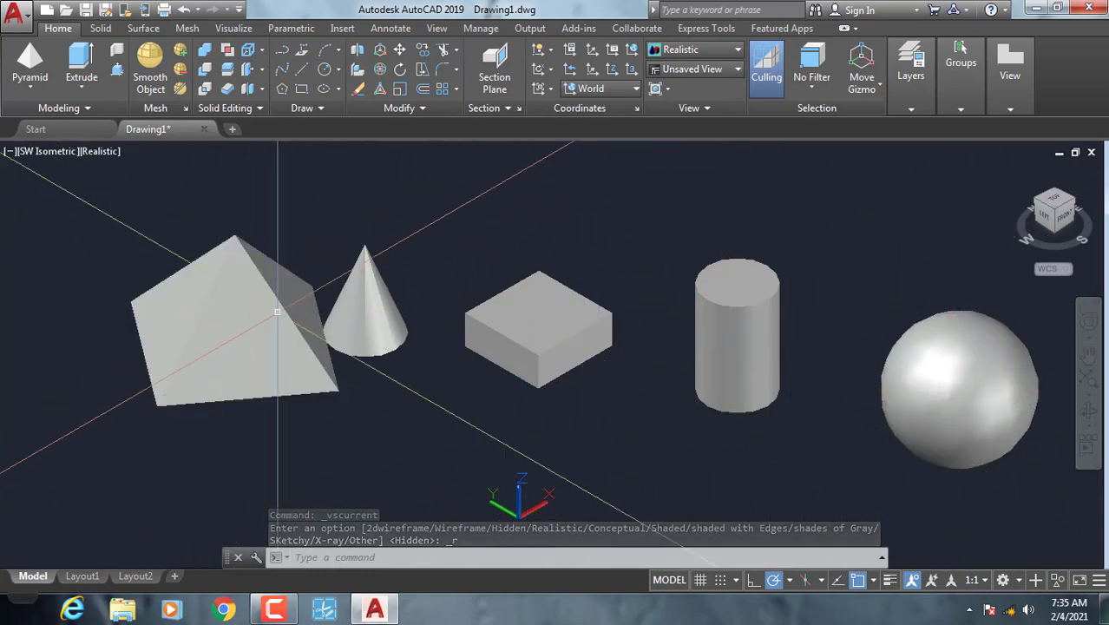
left_click(89, 152)
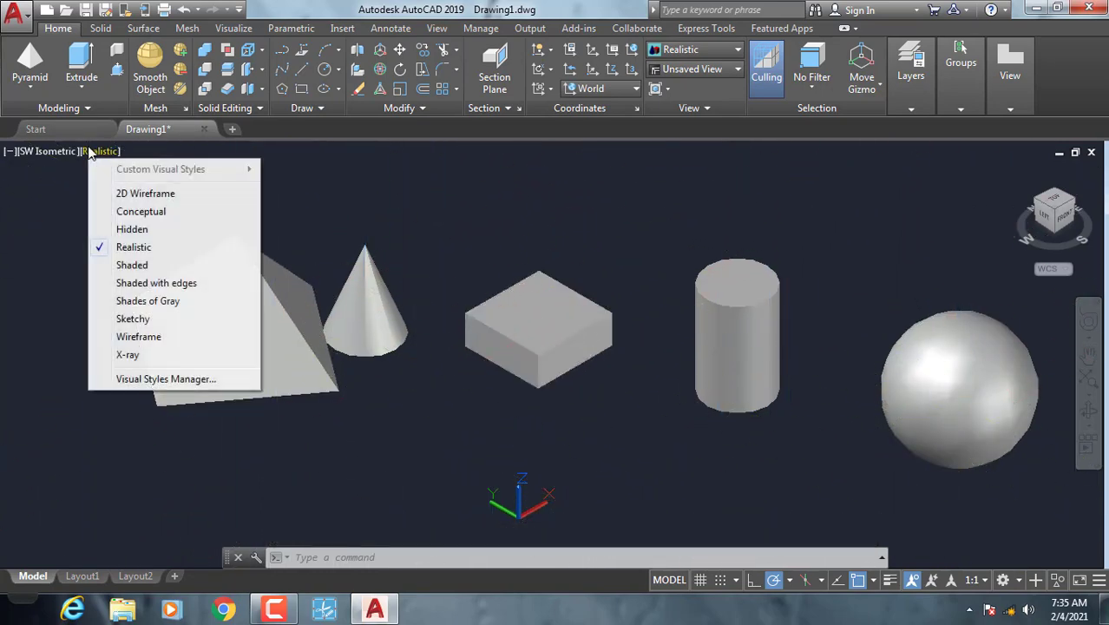
left_click(130, 267)
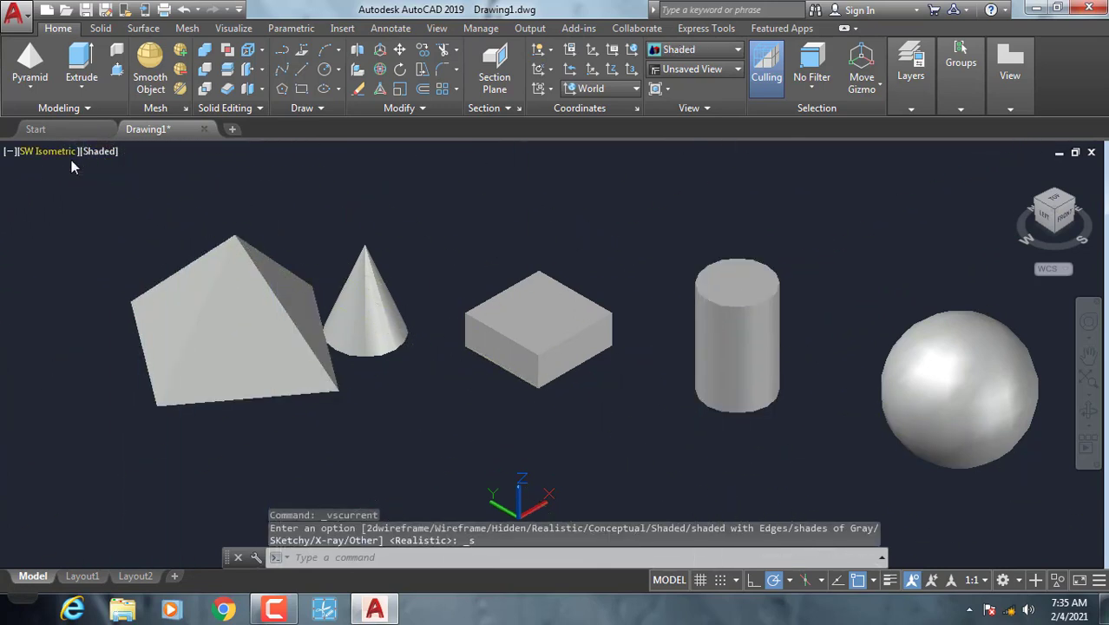
left_click(92, 153)
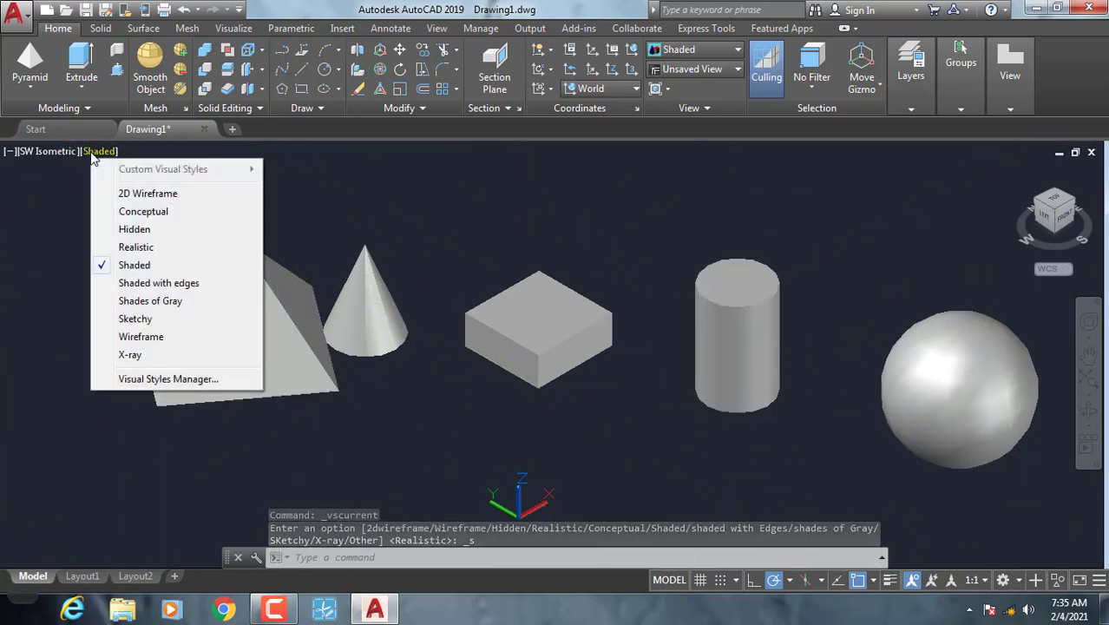
left_click(152, 286)
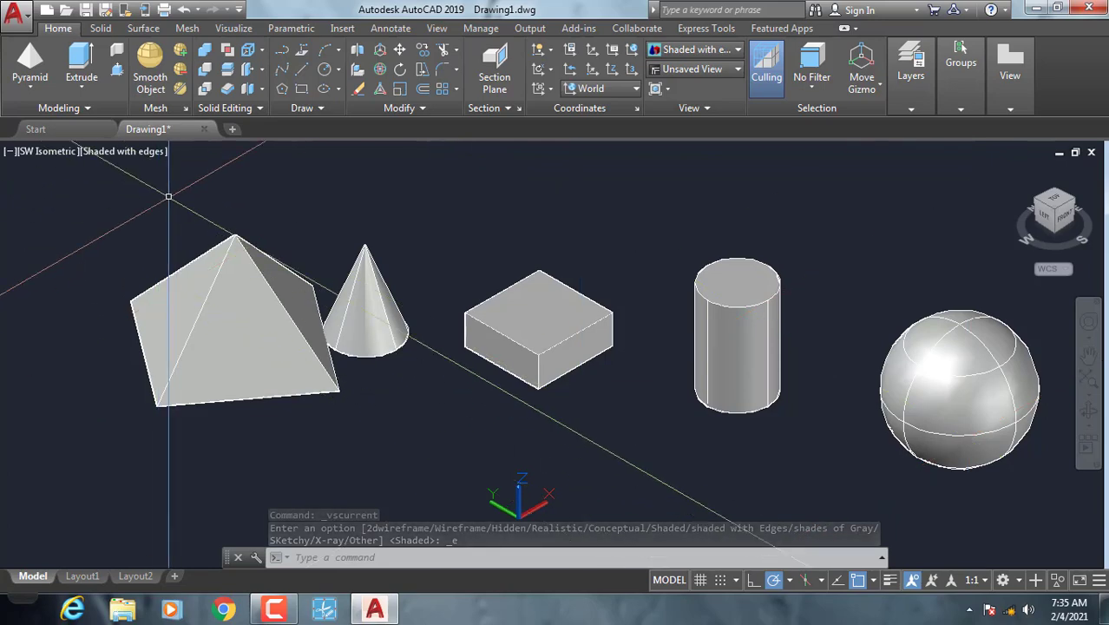
Switch the solids to Shades of Gray, then to the Sketchy style.
left_click(147, 154)
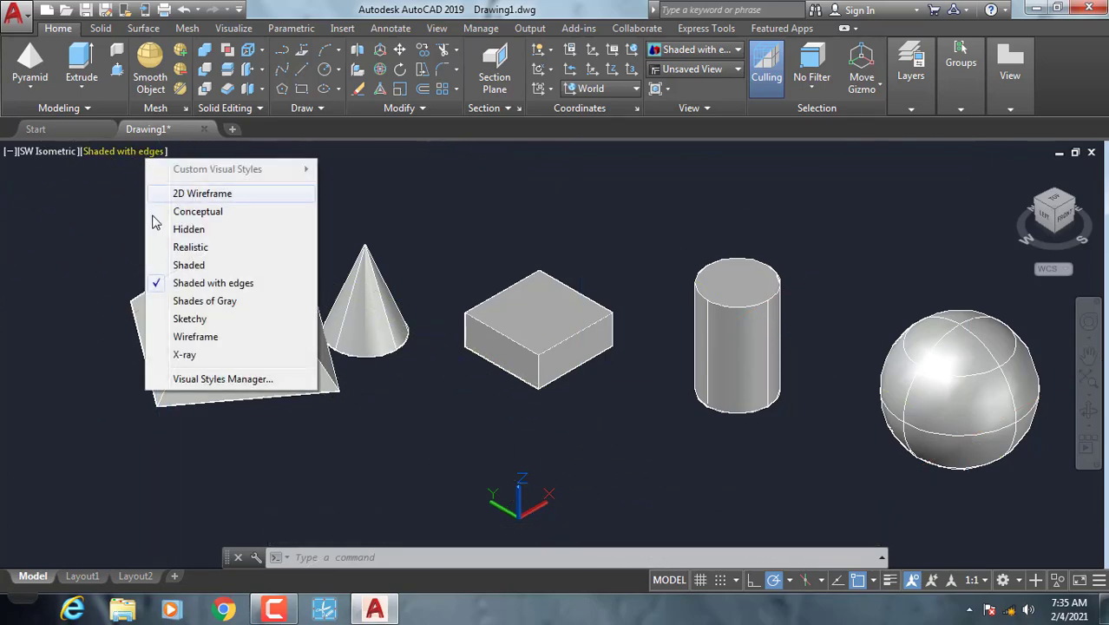
left_click(192, 301)
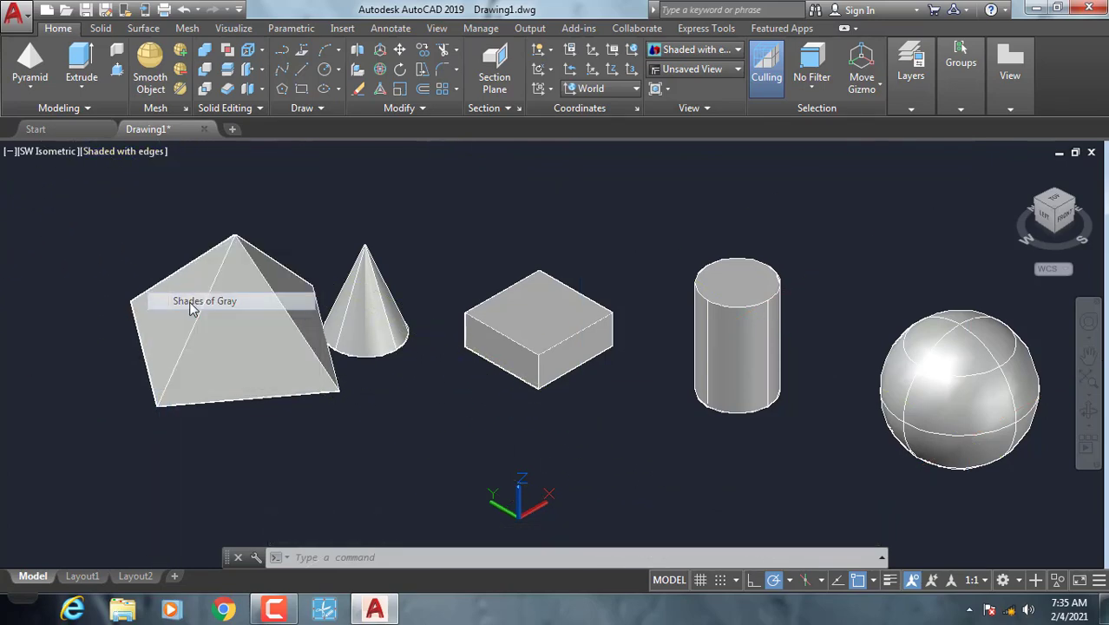
left_click(104, 152)
left_click(149, 320)
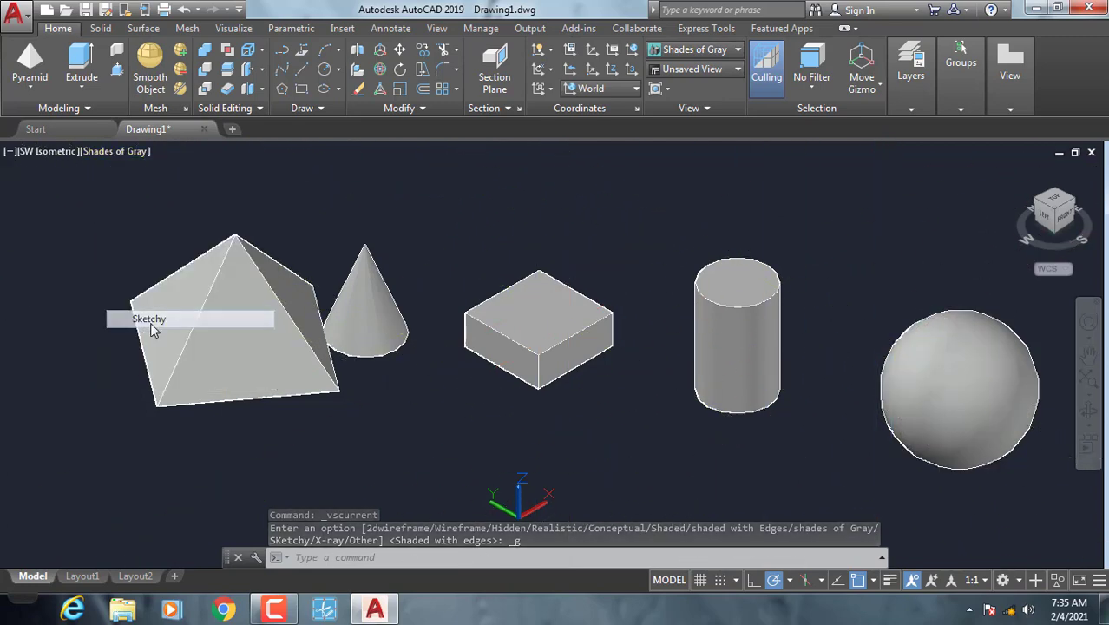
Render the solids as Wireframe, then X-Ray, and zoom and pan to inspect them.
left_click(100, 151)
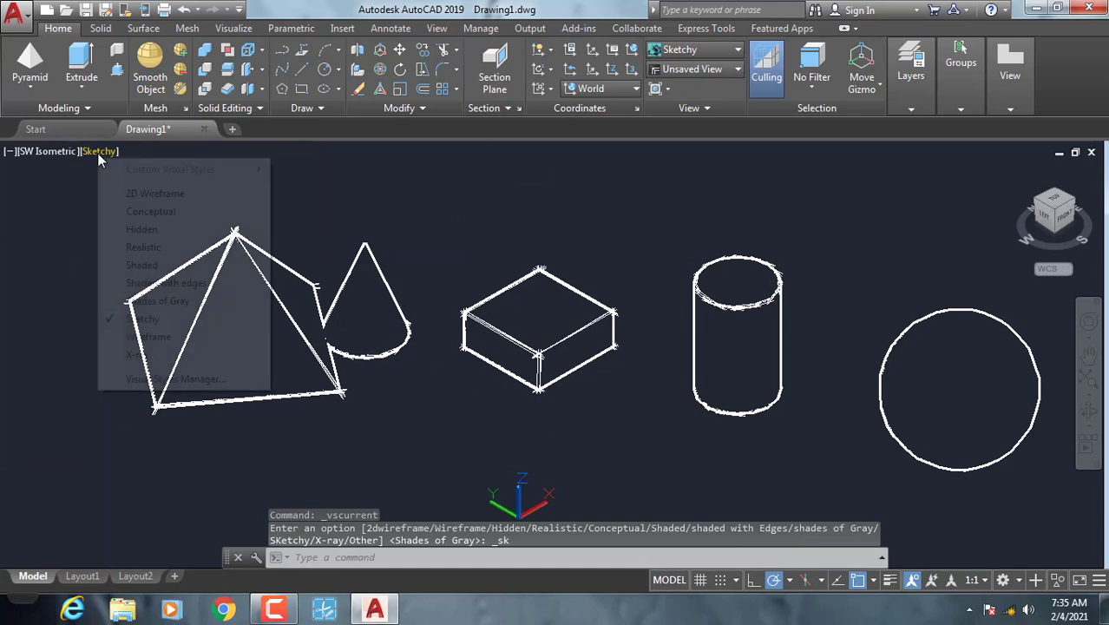
left_click(149, 336)
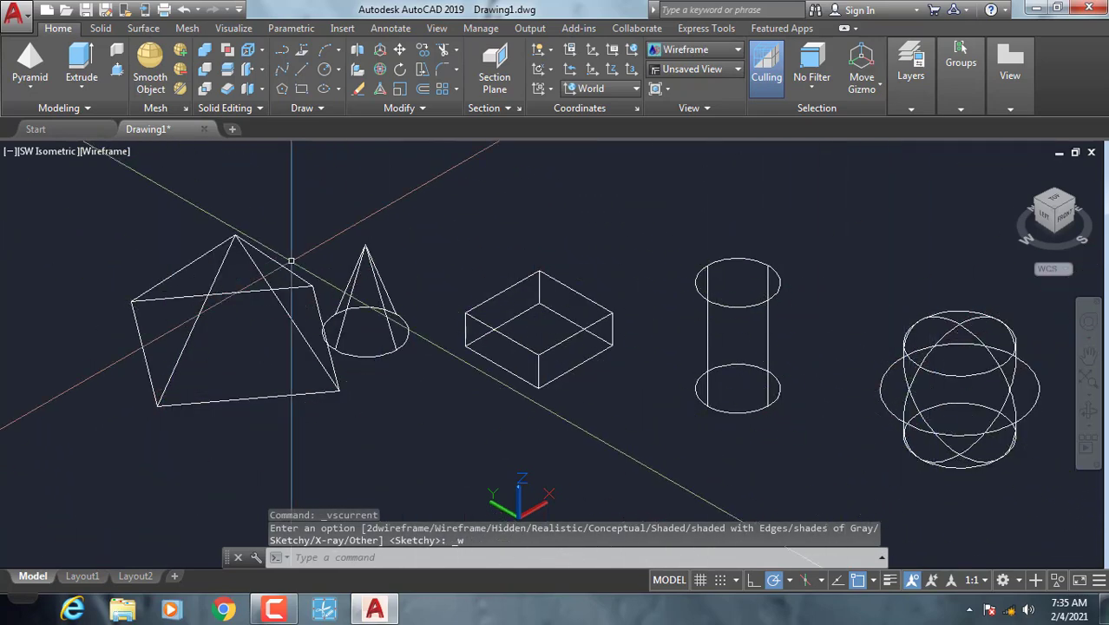
left_click(113, 152)
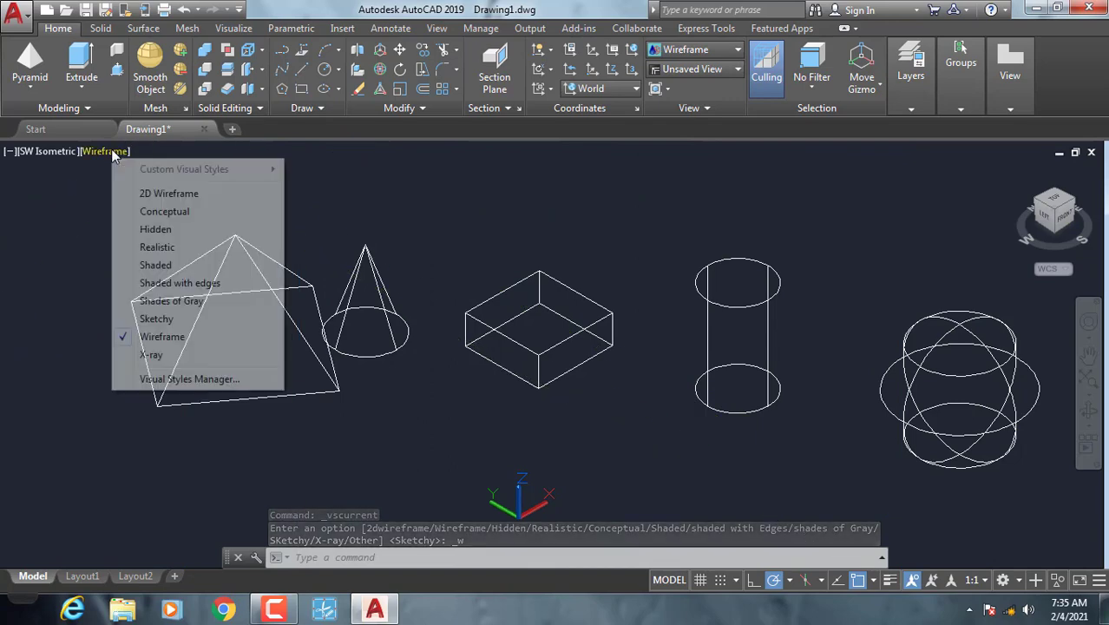
left_click(152, 355)
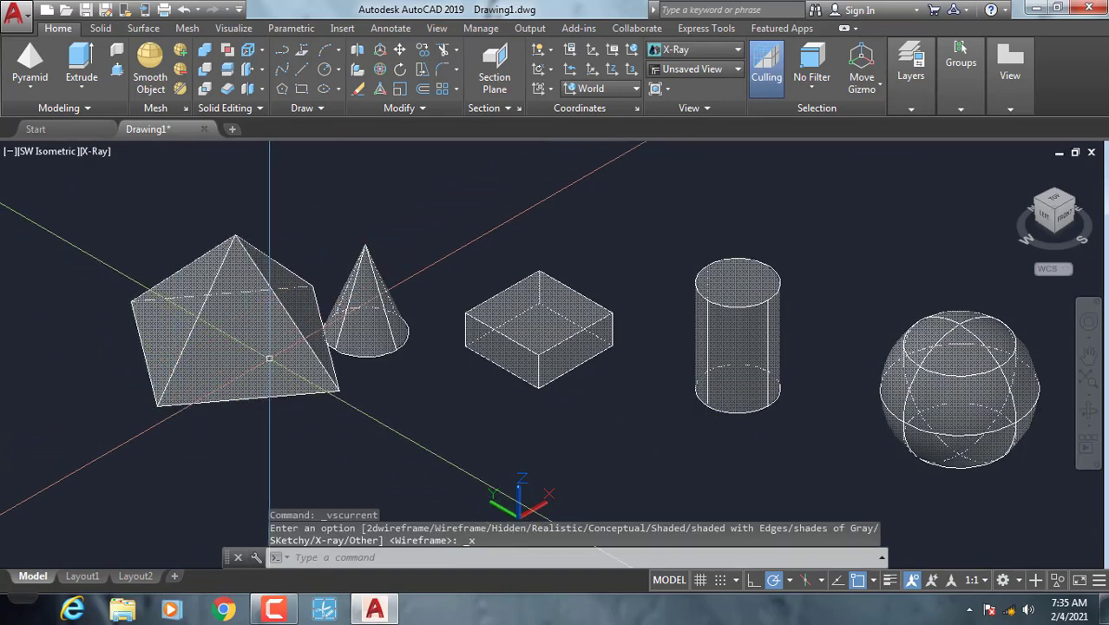
scroll(921, 327, "up", 2)
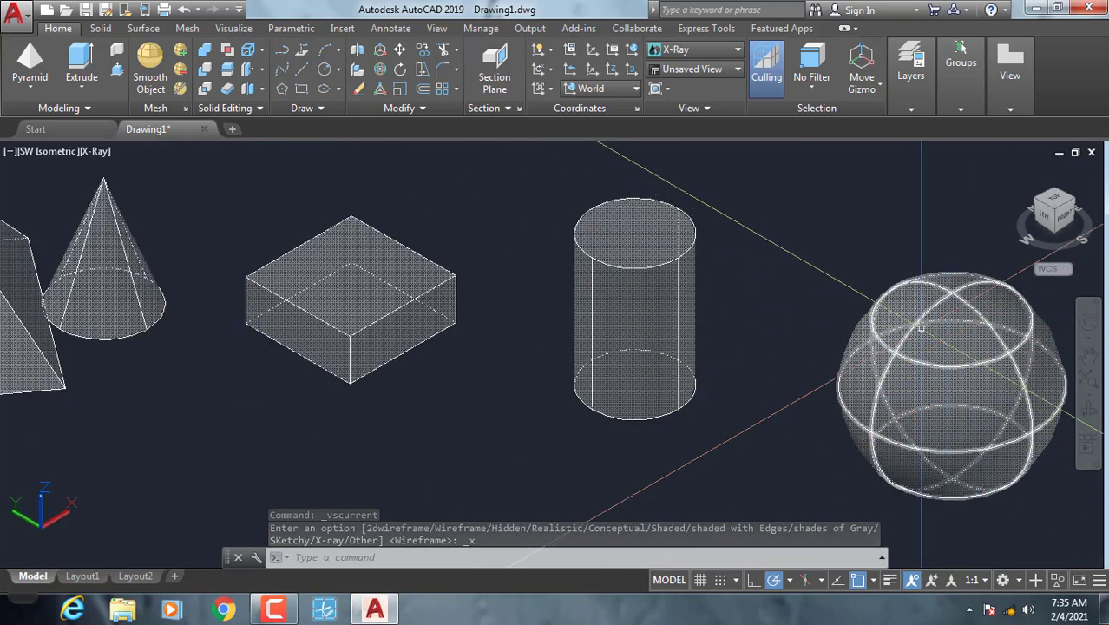
scroll(921, 328, "down", 2)
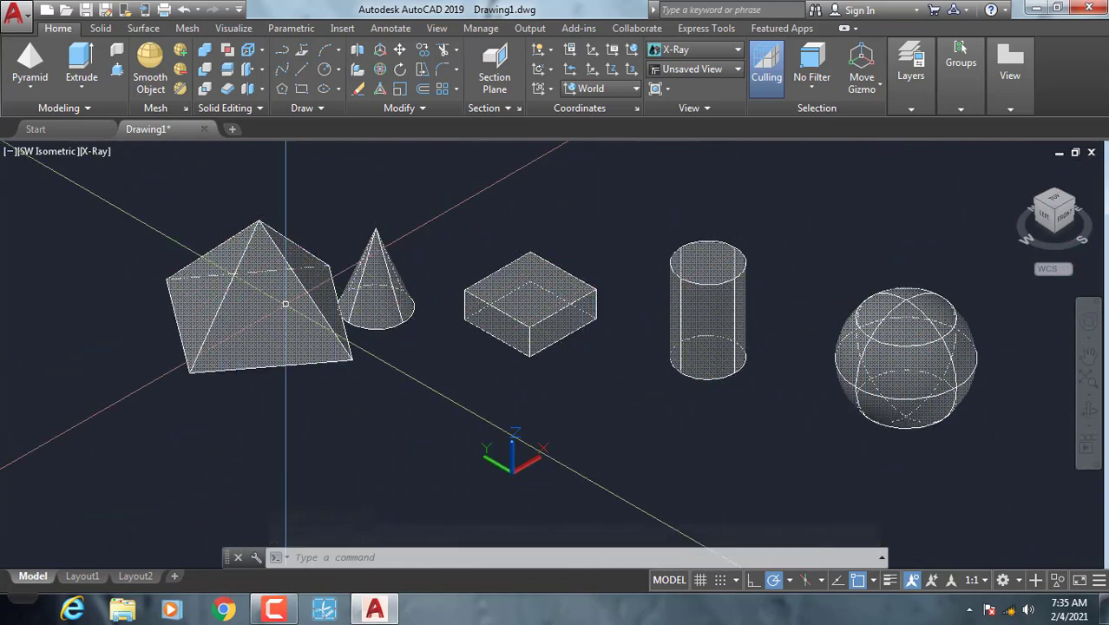
left_click(98, 154)
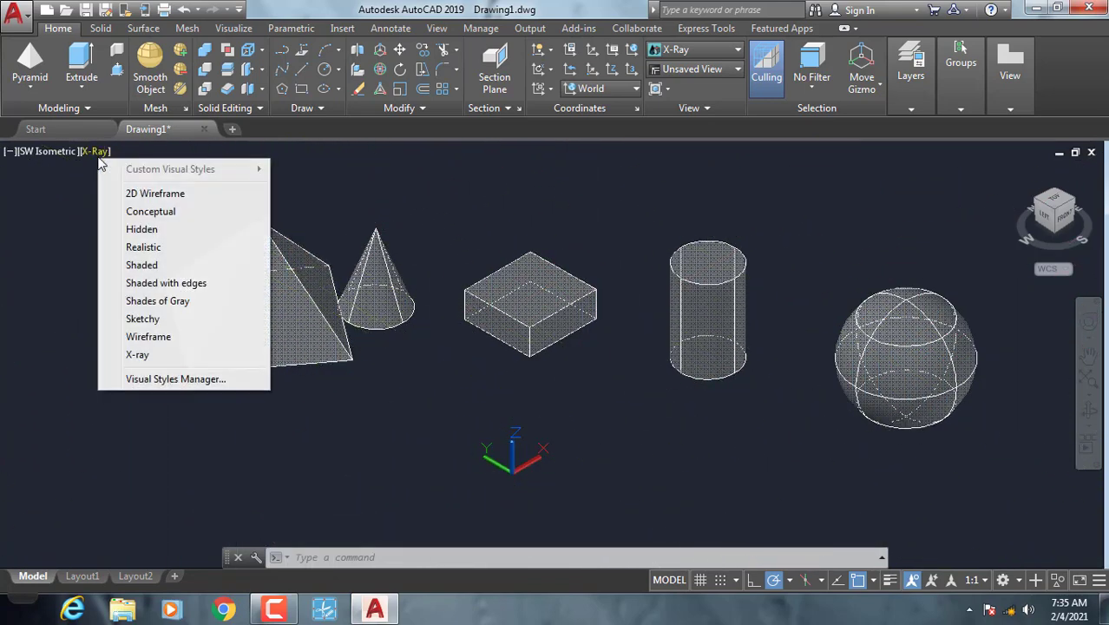
left_click(344, 433)
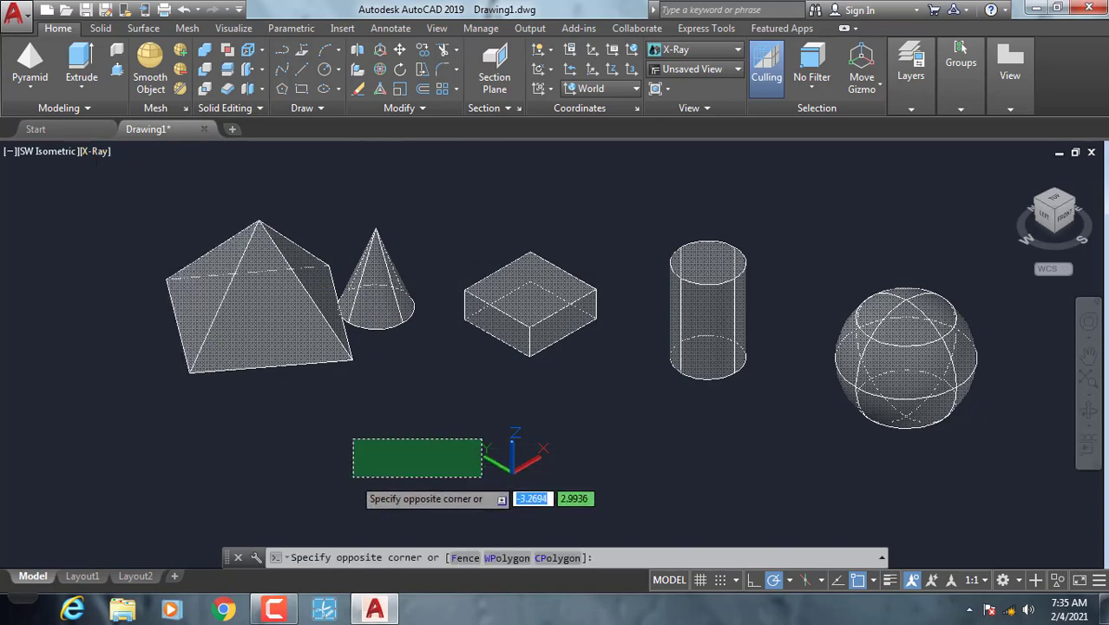
left_click(483, 475)
middle_click_drag(390, 380, 474, 354)
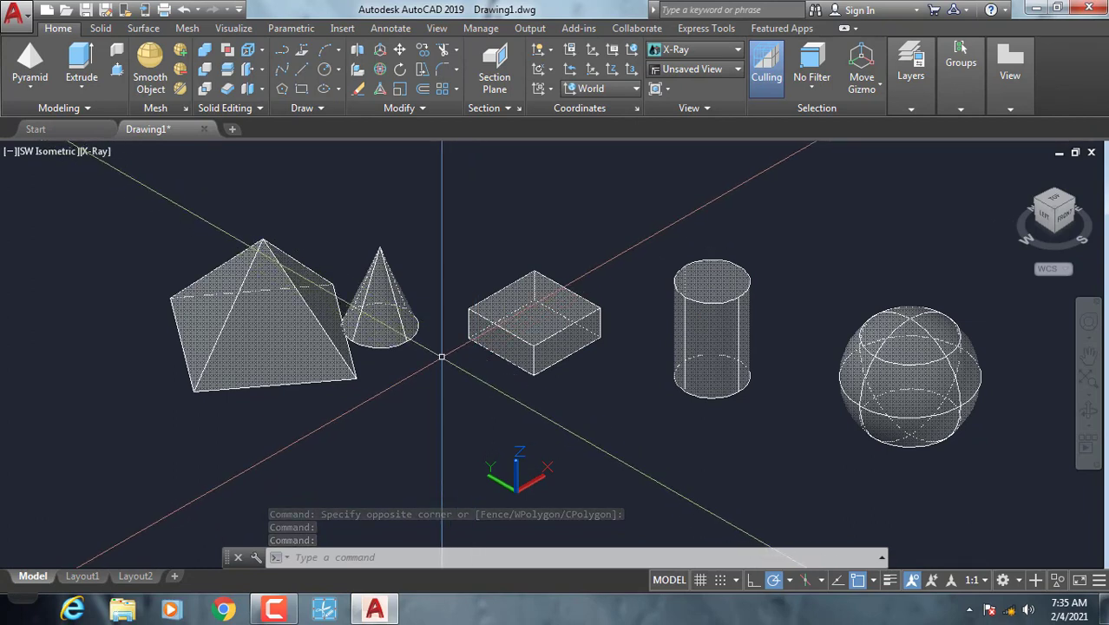
scroll(441, 357, "down", 3)
scroll(254, 352, "up", 3)
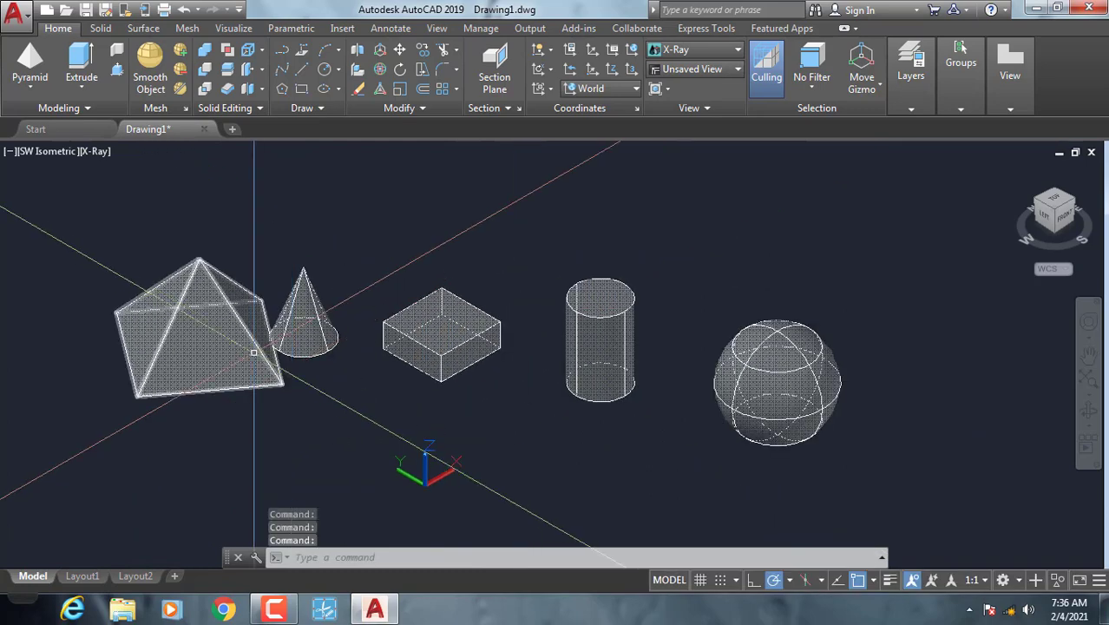
middle_click_drag(254, 353, 285, 344)
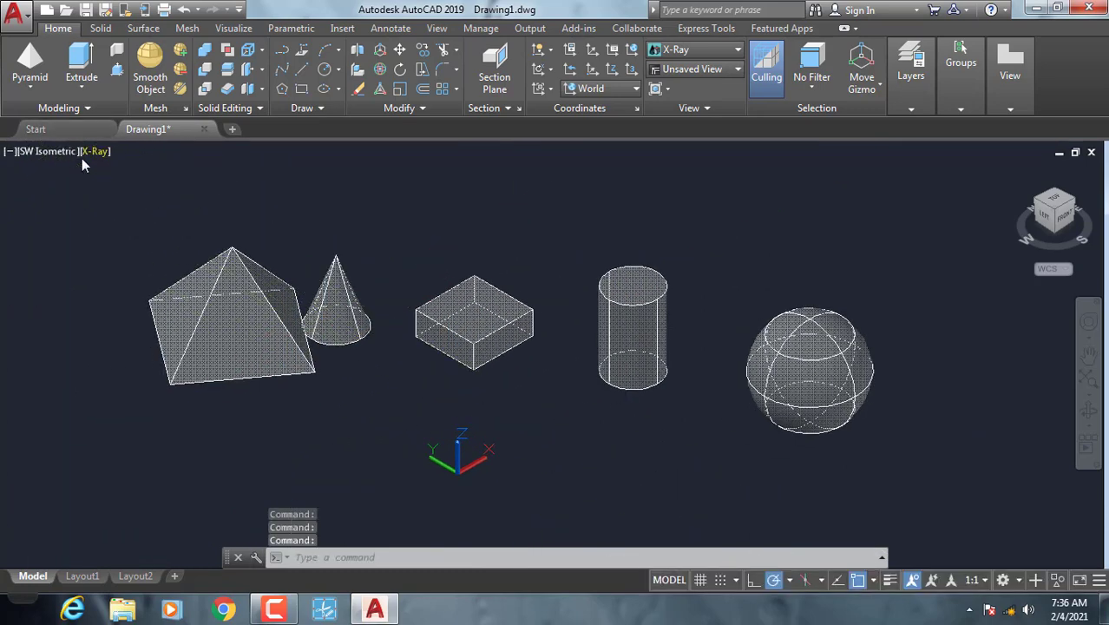
left_click(59, 154)
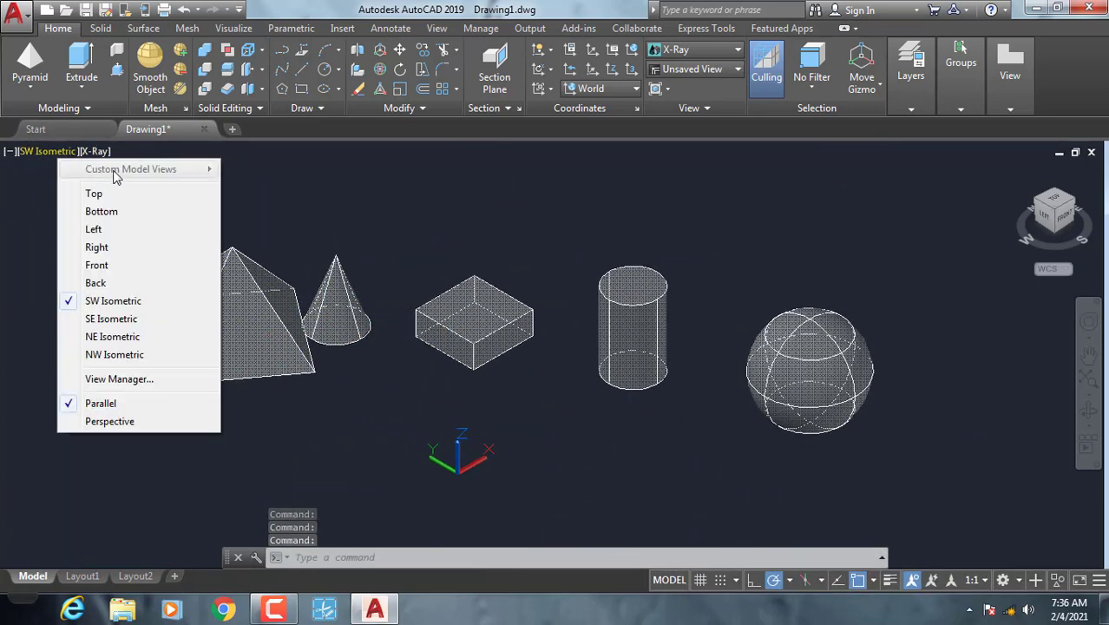
left_click(339, 219)
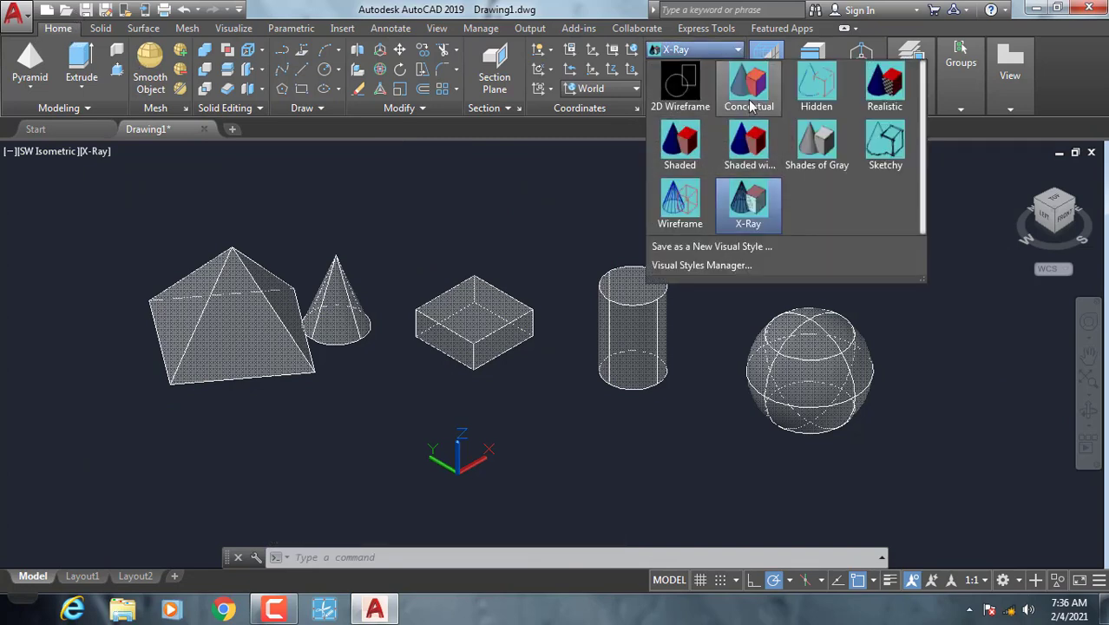
From the ribbon Visual Styles gallery, apply Conceptual, then Hidden, then Realistic.
left_click(751, 105)
left_click(739, 49)
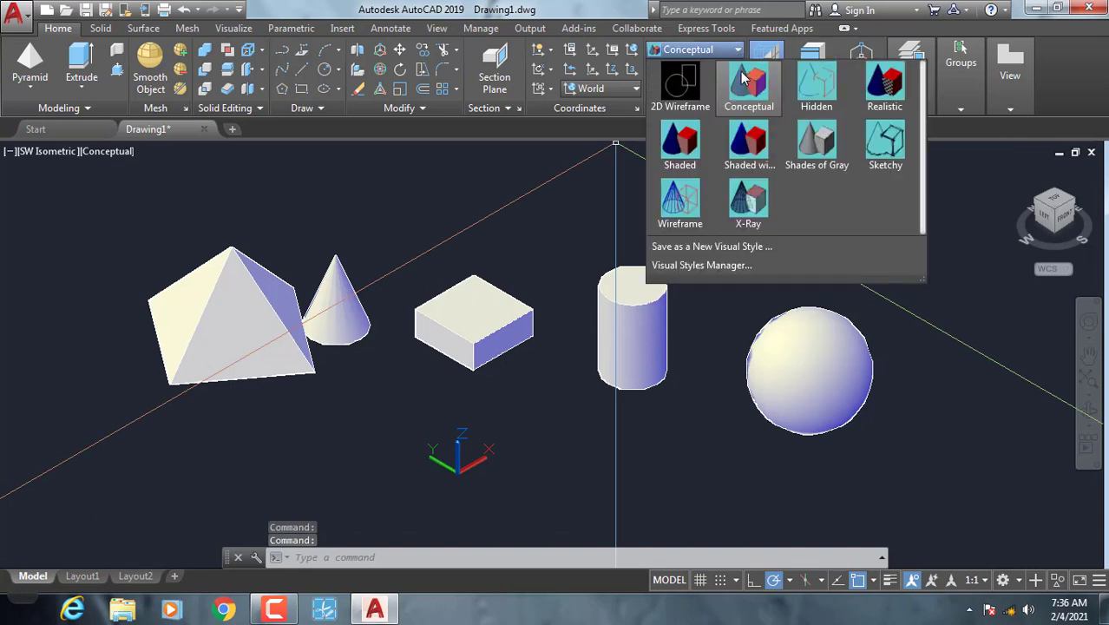
left_click(814, 102)
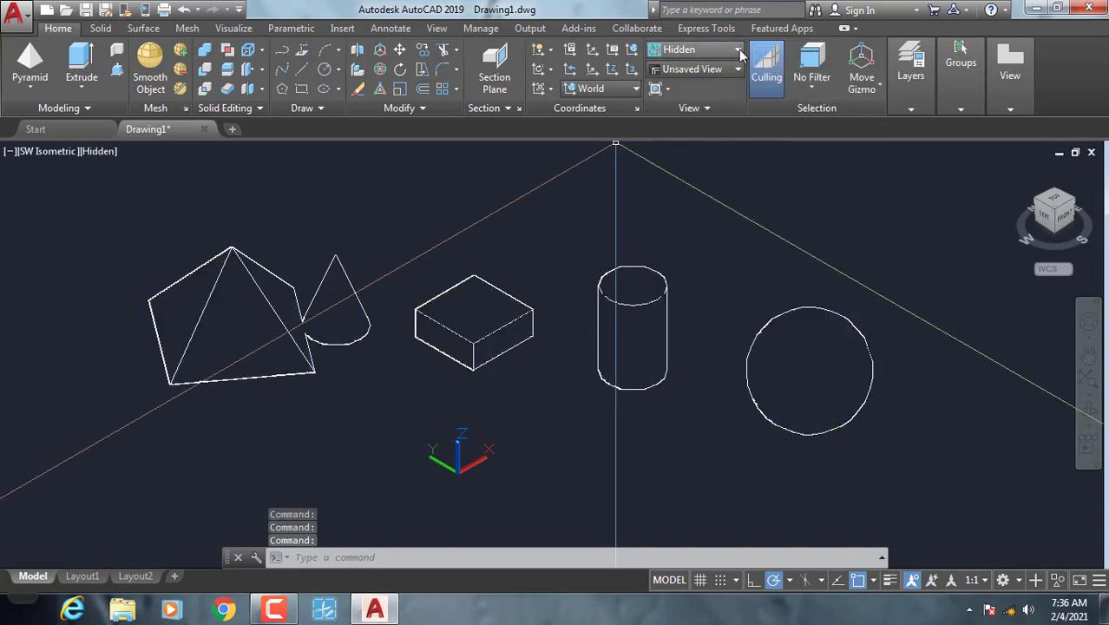
left_click(740, 49)
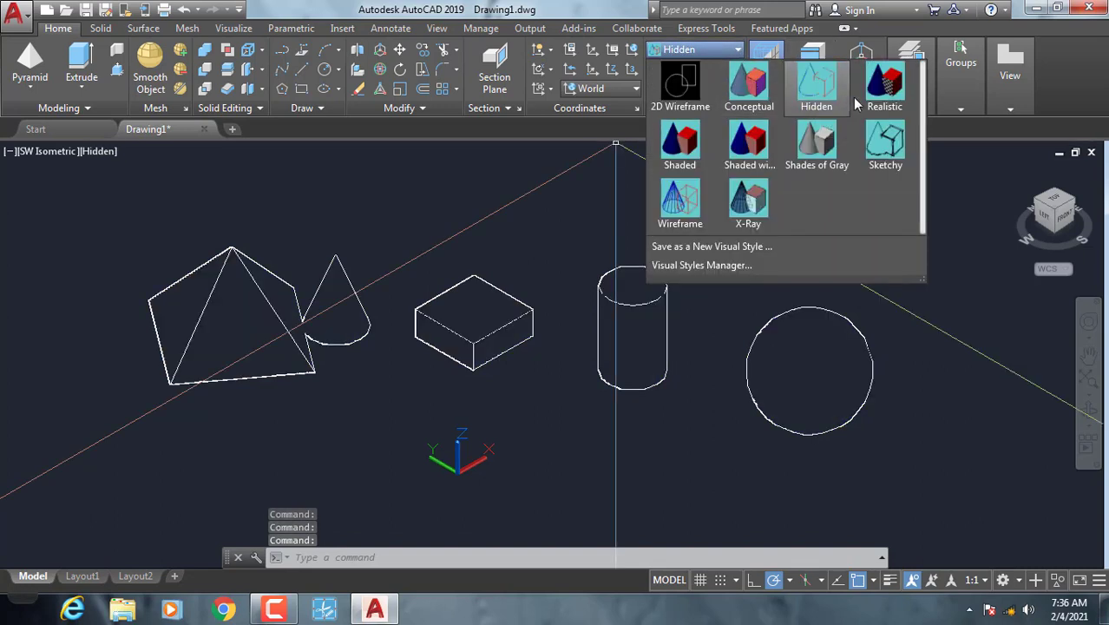
left_click(870, 102)
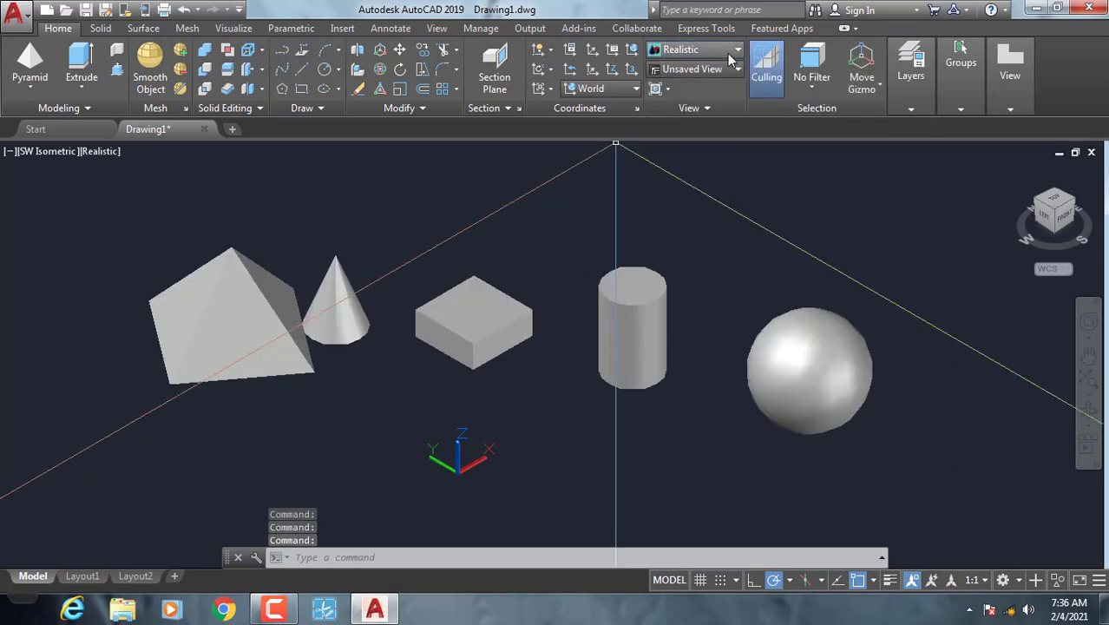
Apply the opaque Shaded visual style to the five solids.
left_click(731, 56)
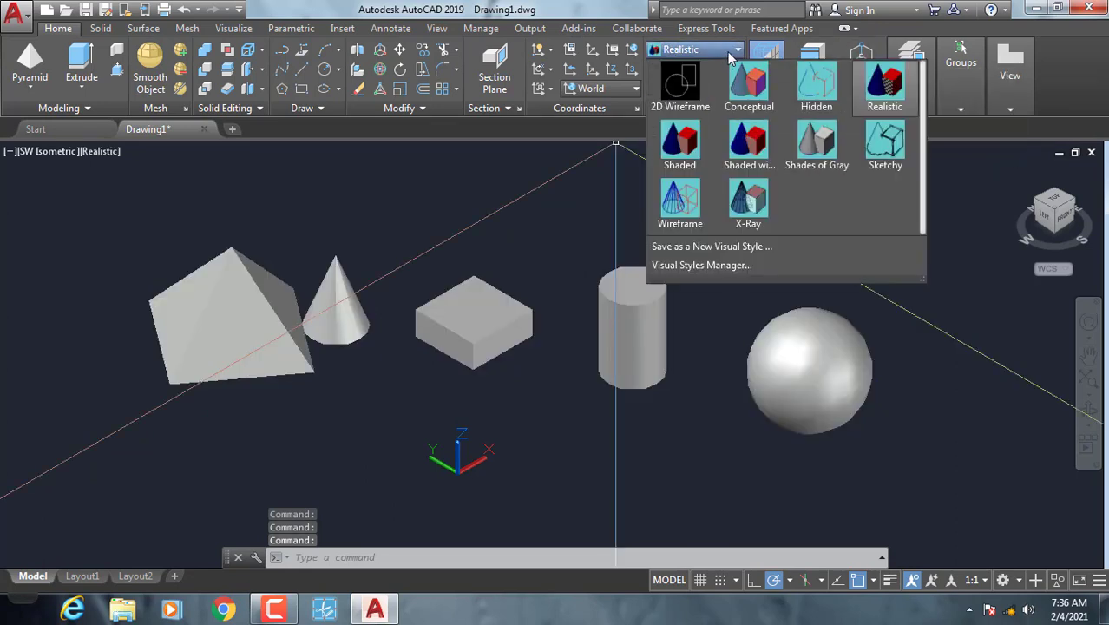
left_click(686, 154)
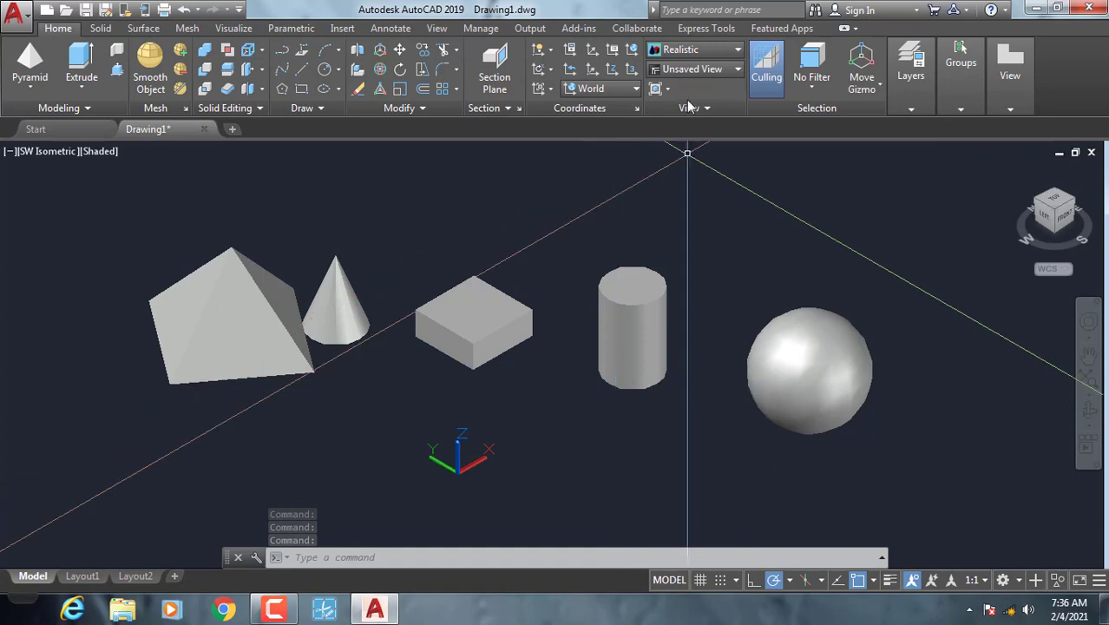
left_click(709, 49)
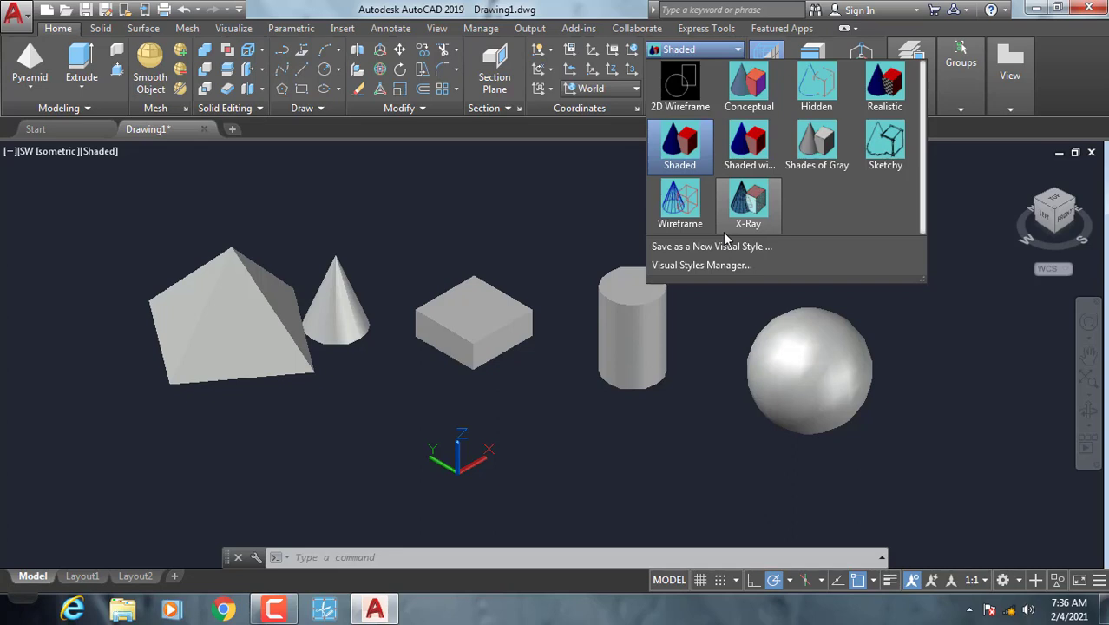
left_click(562, 248)
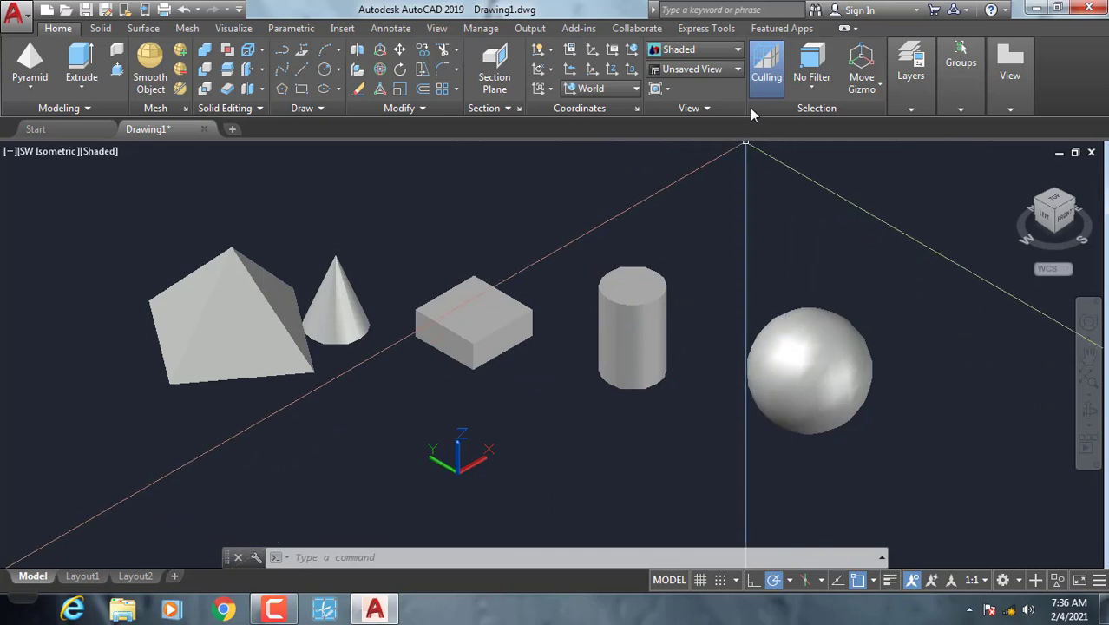
left_click(737, 52)
left_click(734, 52)
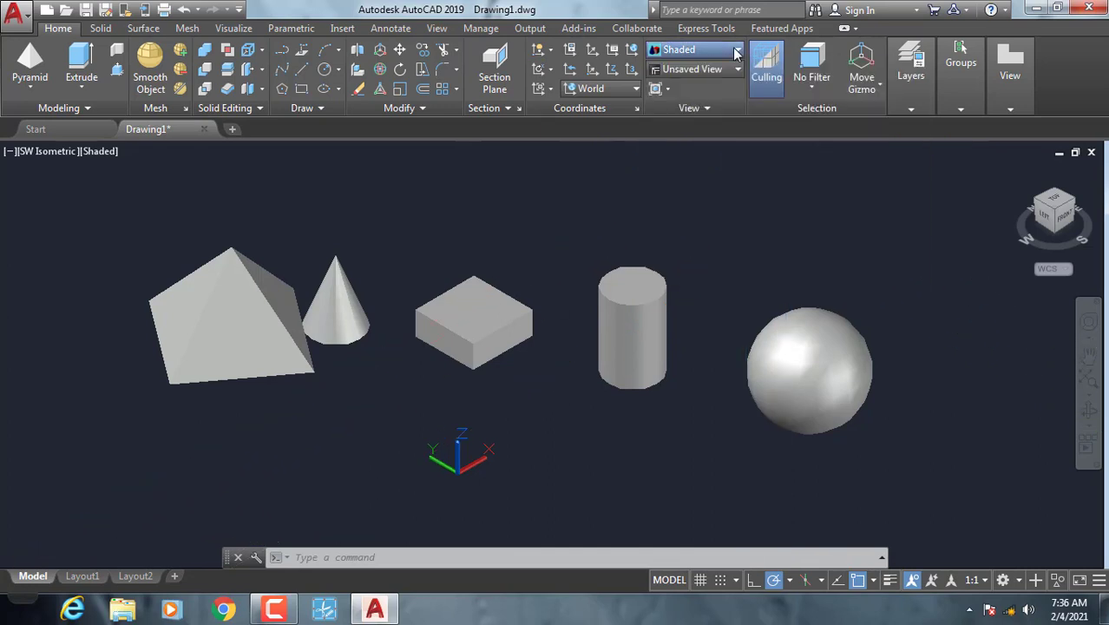
Switch to the Top view of the solids using the ViewCube's top face.
left_click(737, 70)
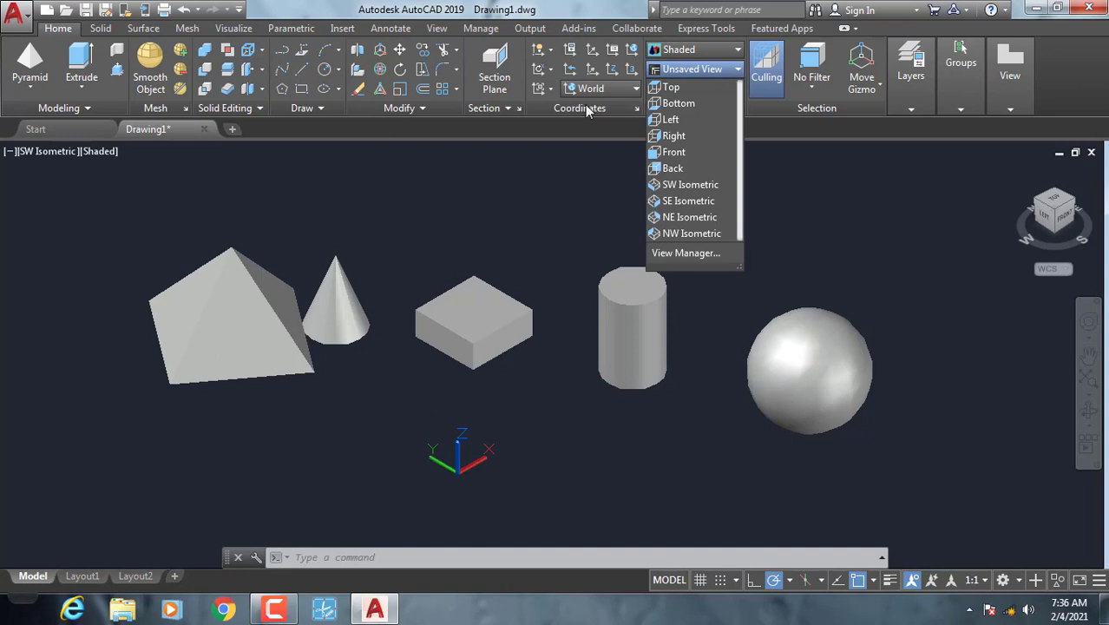
left_click(86, 151)
left_click(50, 150)
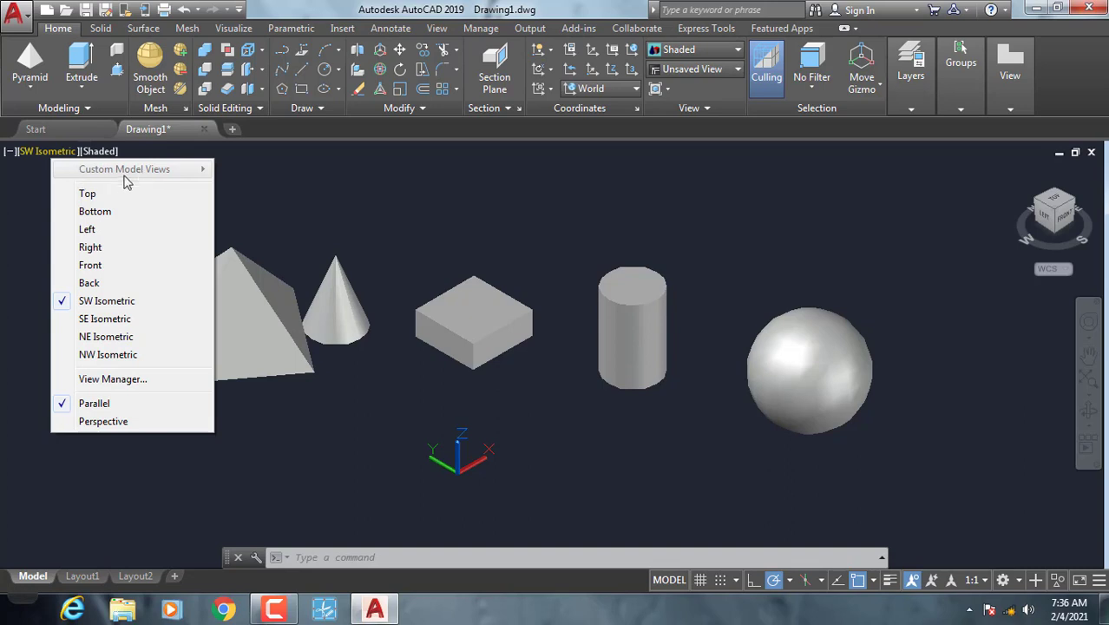
left_click(737, 70)
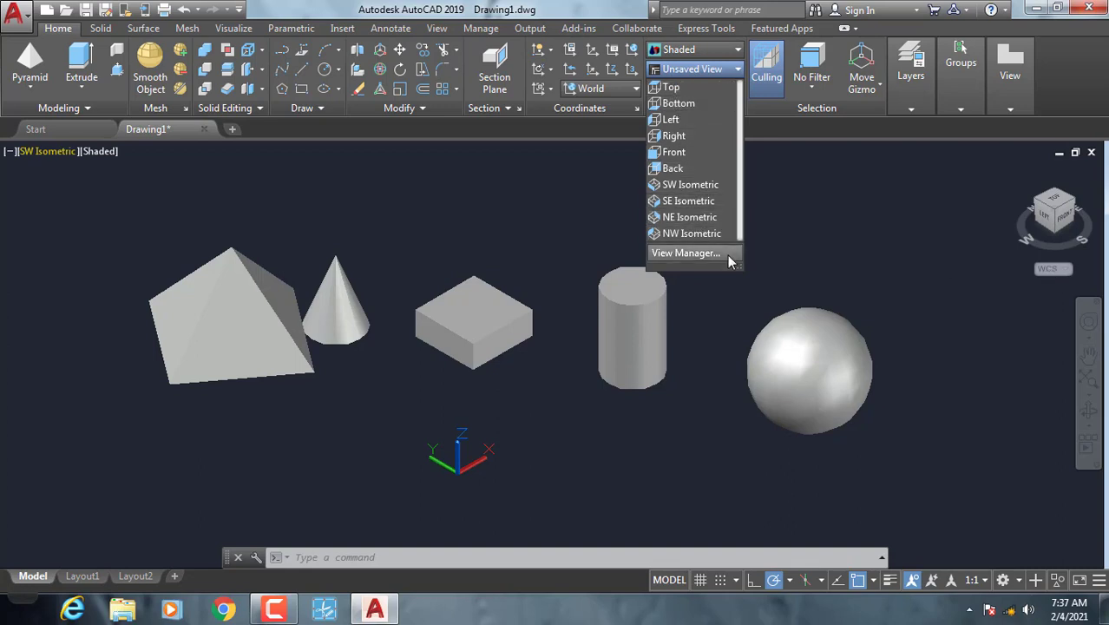
left_click(780, 250)
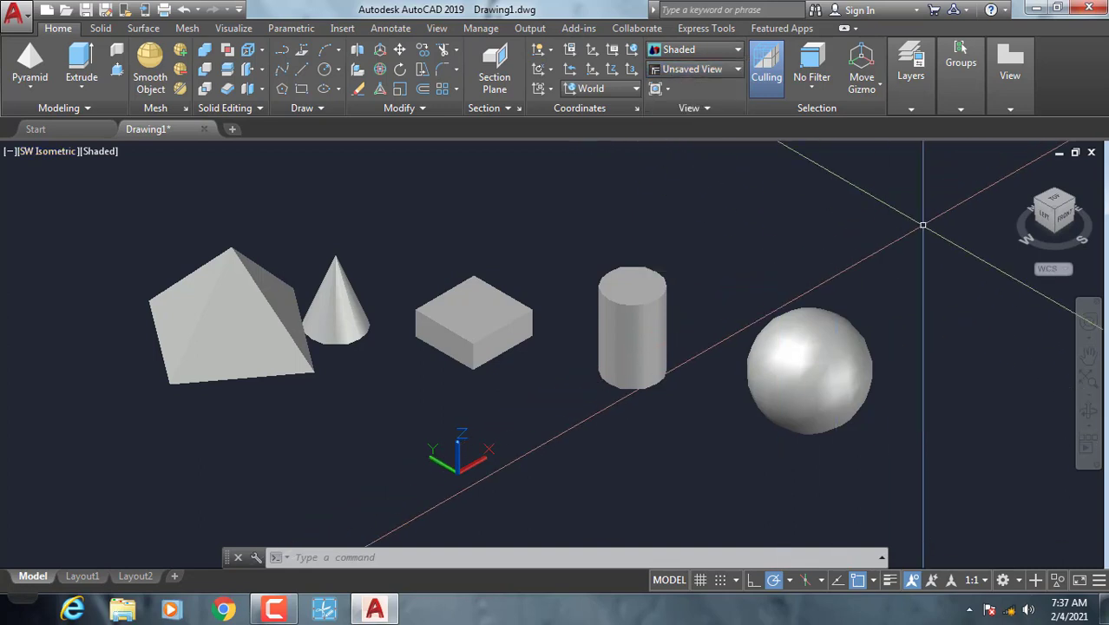
left_click(1055, 205)
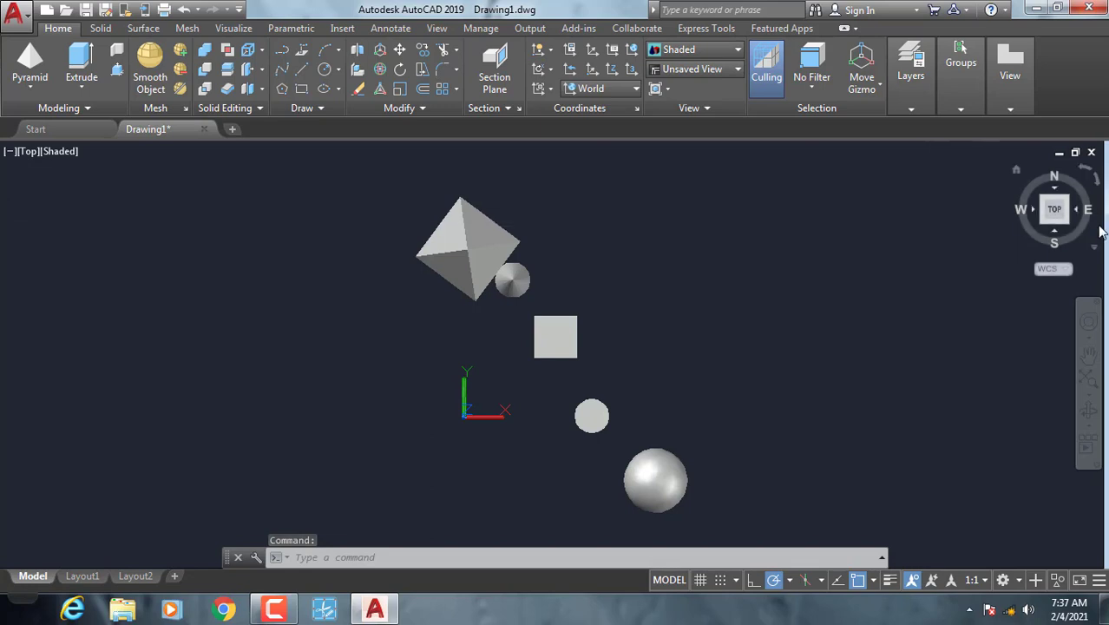
Switch to SW Isometric, then view the solids from the Left via the ViewCube.
left_click(718, 49)
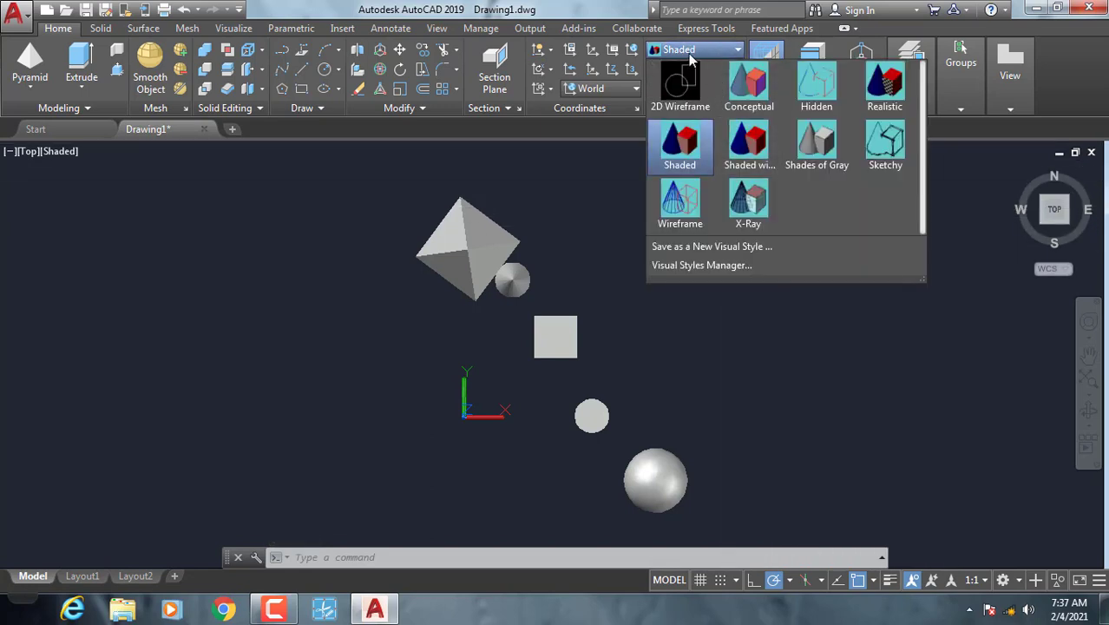
left_click(716, 69)
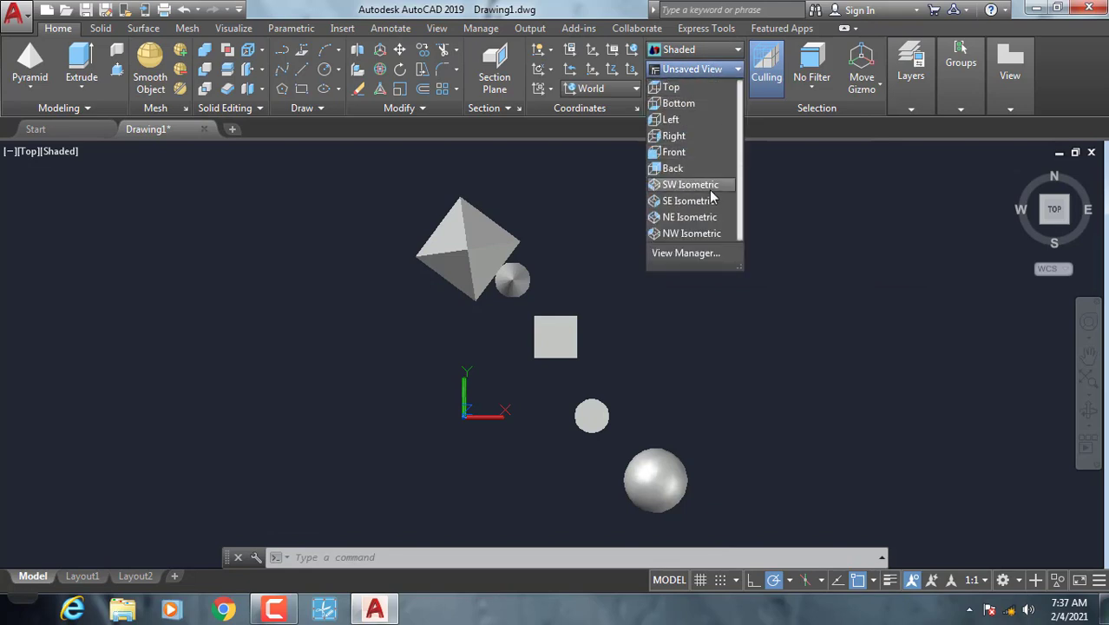
left_click(709, 188)
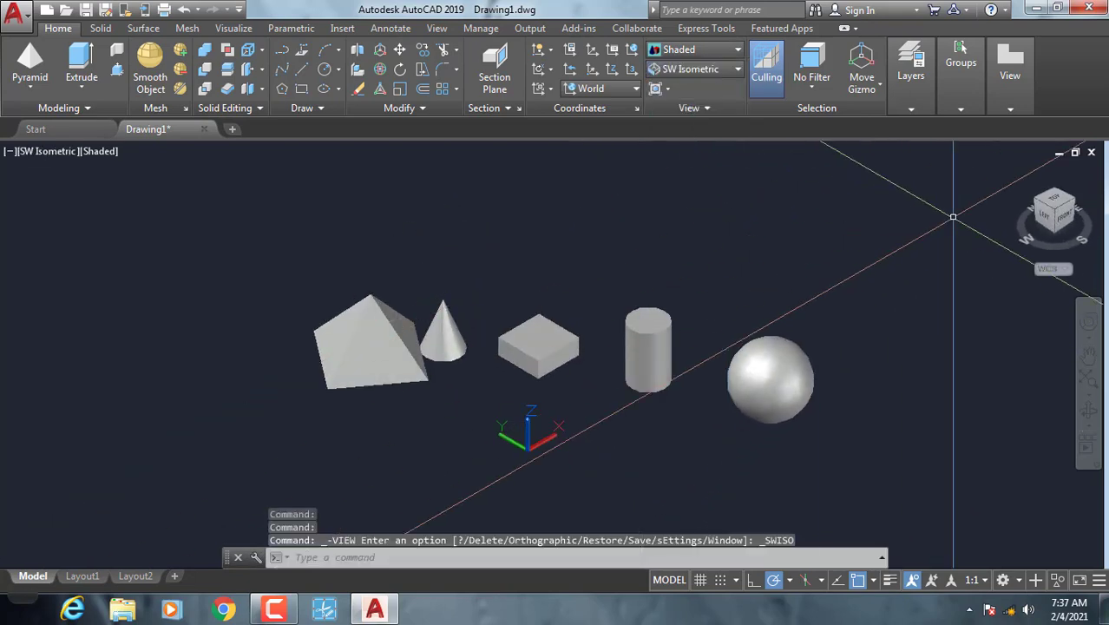
mouse_move(1053, 211)
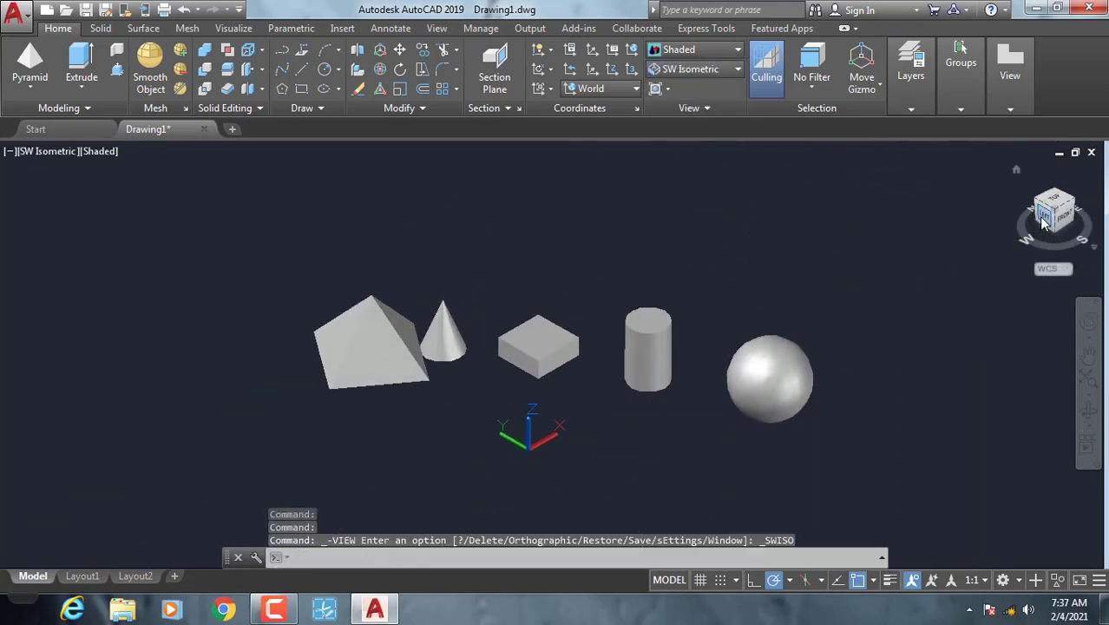
left_click(1045, 223)
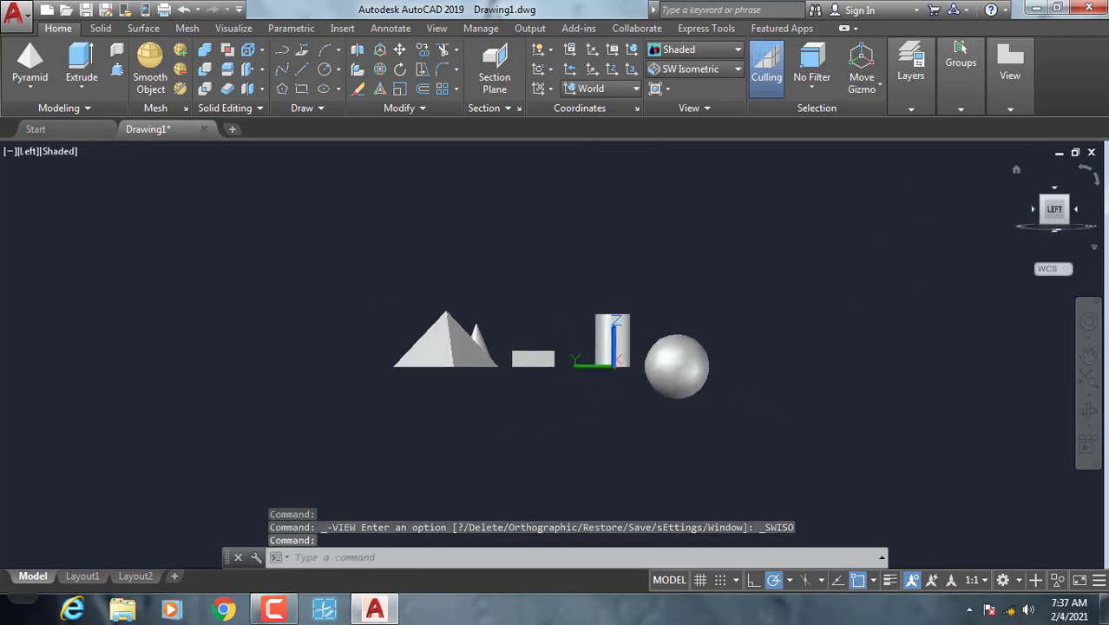
scroll(621, 364, "up", 3)
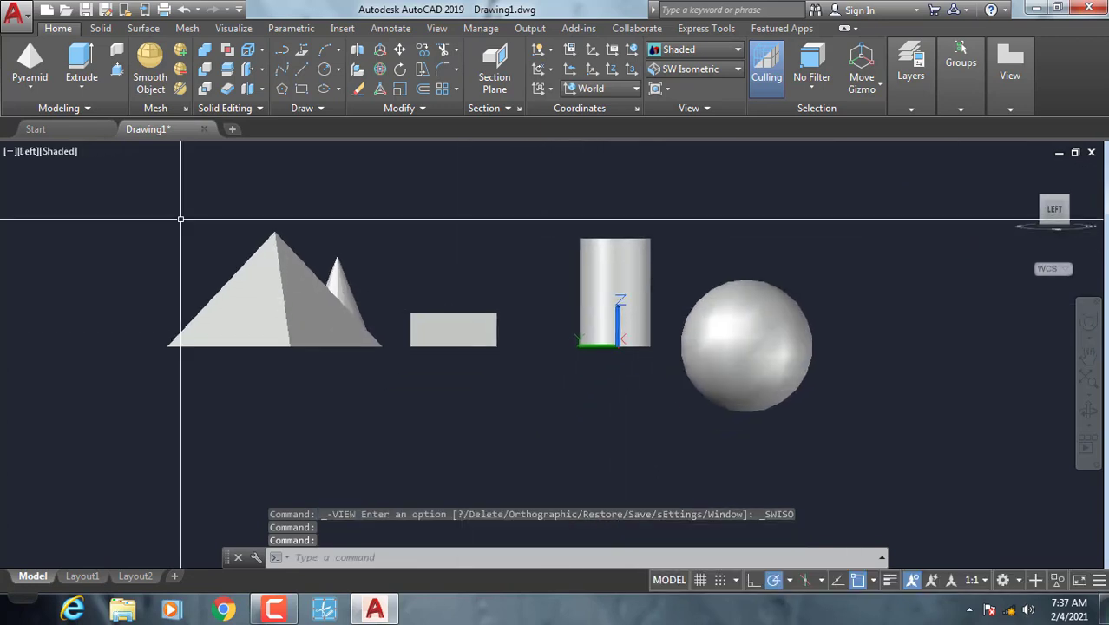
Return to SW Isometric from the viewport menu and enlarge the solids in view.
left_click(29, 153)
left_click(52, 300)
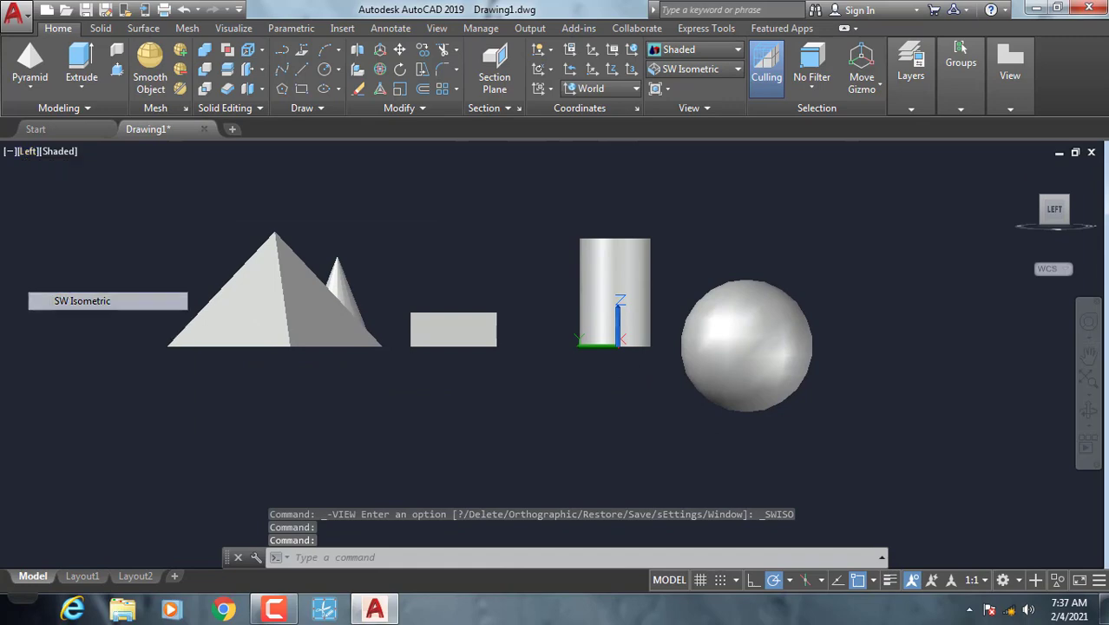
scroll(347, 329, "up", 3)
mouse_move(347, 330)
middle_mouse_down()
mouse_move(236, 279)
mouse_move(318, 259)
middle_mouse_up()
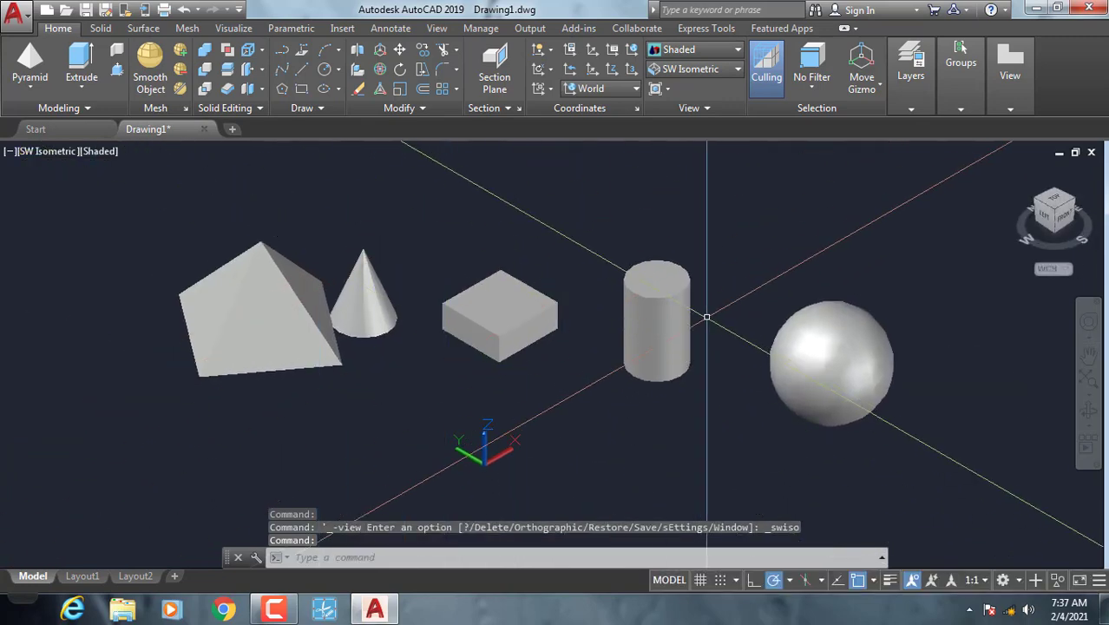
middle_click_drag(710, 316, 701, 305)
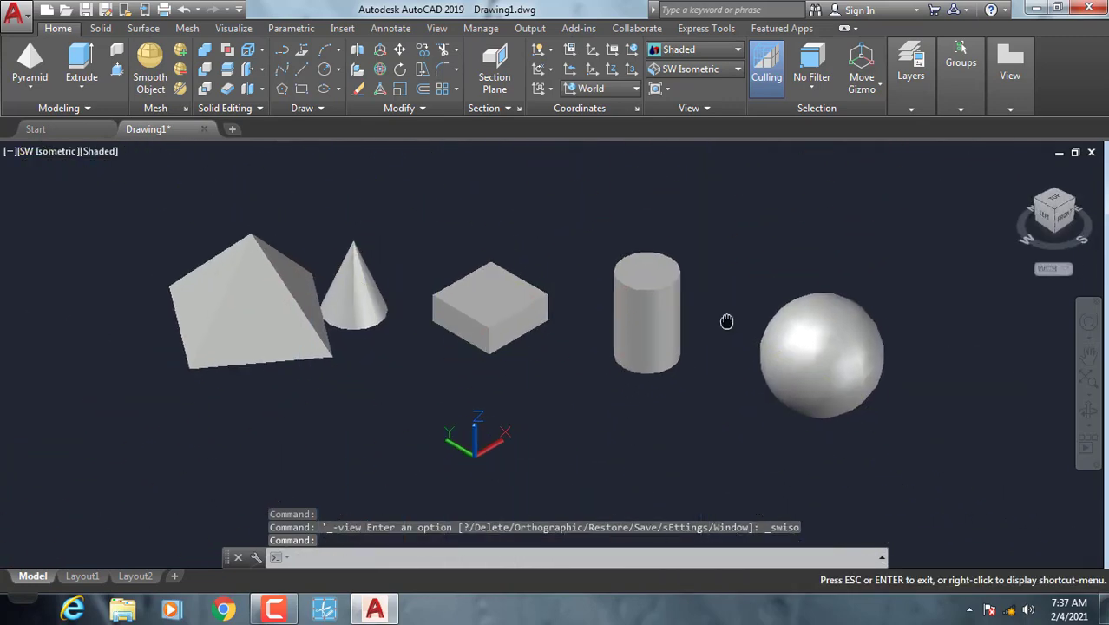
Orbit around the solids to a custom viewpoint, then exit orbiting.
left_click(1089, 414)
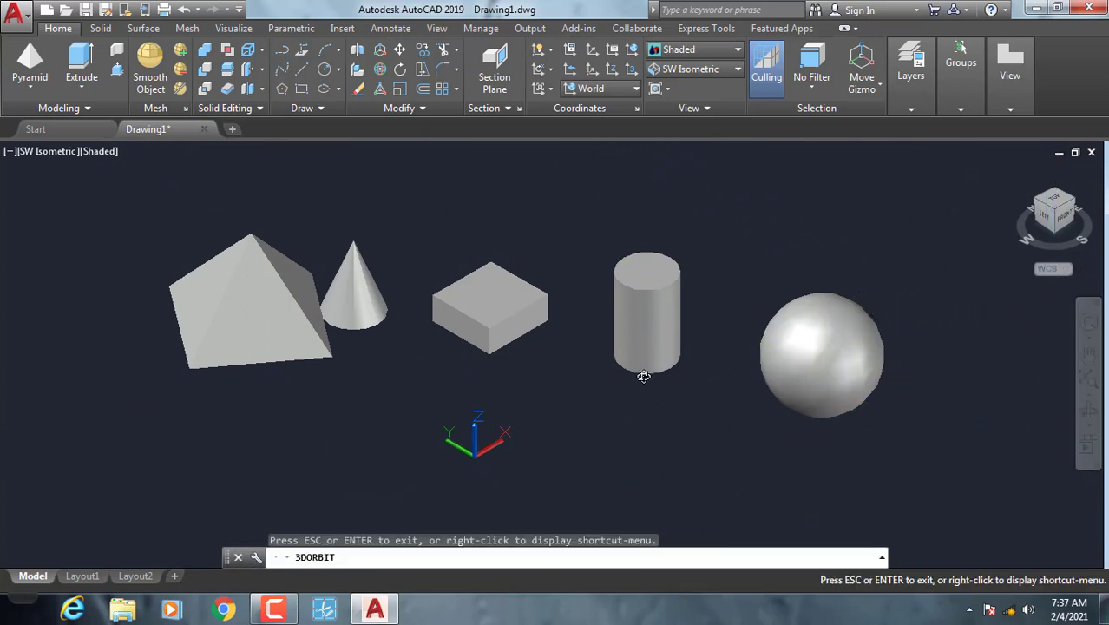
mouse_move(661, 397)
left_mouse_down()
mouse_move(619, 354)
mouse_move(621, 317)
left_mouse_up()
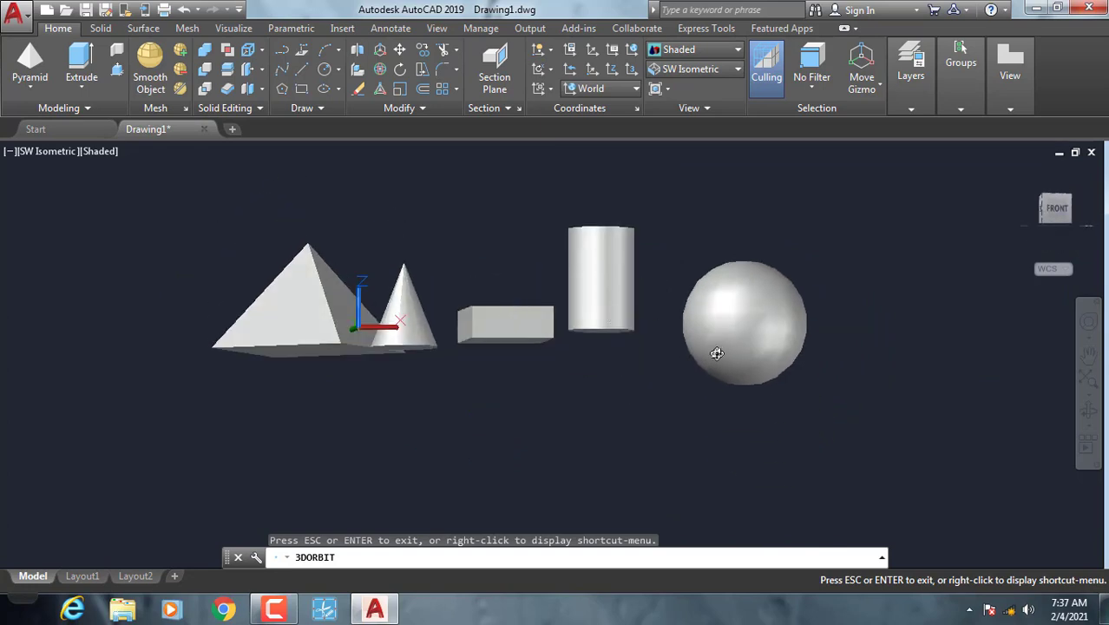
mouse_move(718, 349)
left_mouse_down()
mouse_move(531, 368)
mouse_move(669, 338)
mouse_move(834, 372)
mouse_move(723, 461)
mouse_move(795, 413)
mouse_move(554, 363)
mouse_move(447, 277)
mouse_move(530, 252)
mouse_move(566, 322)
mouse_move(379, 359)
mouse_move(302, 306)
mouse_move(260, 310)
mouse_move(404, 270)
mouse_move(478, 304)
mouse_move(558, 316)
mouse_move(545, 337)
mouse_move(512, 305)
mouse_move(540, 287)
mouse_move(450, 285)
mouse_move(540, 285)
mouse_move(432, 278)
mouse_move(582, 275)
mouse_move(439, 272)
mouse_move(436, 309)
mouse_move(421, 248)
mouse_move(451, 287)
mouse_move(446, 307)
mouse_move(879, 377)
left_mouse_up()
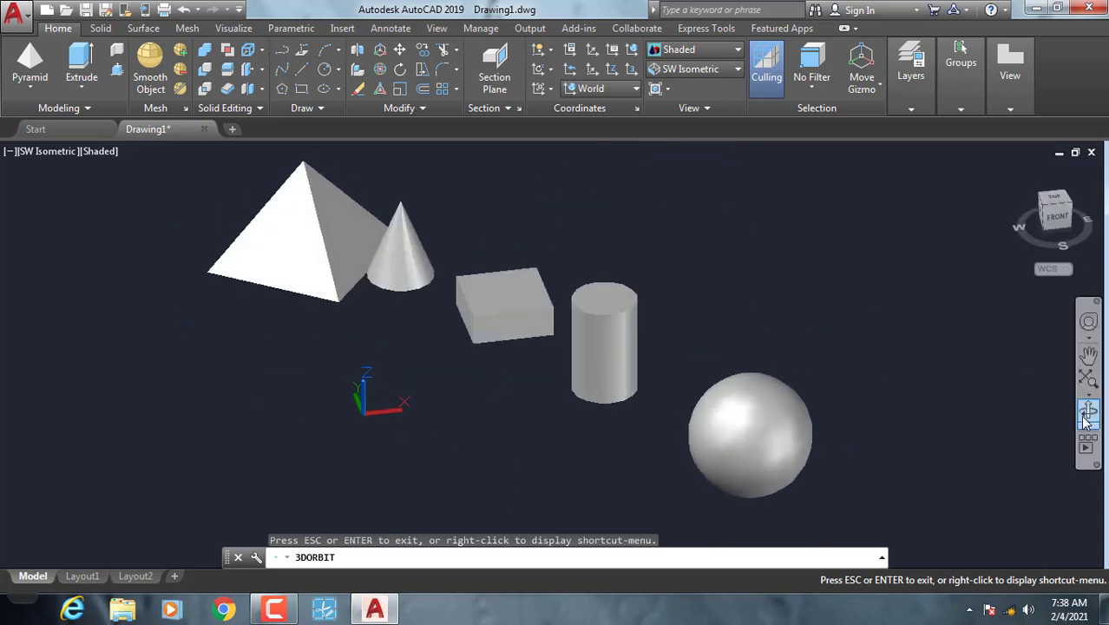
right_click(717, 337)
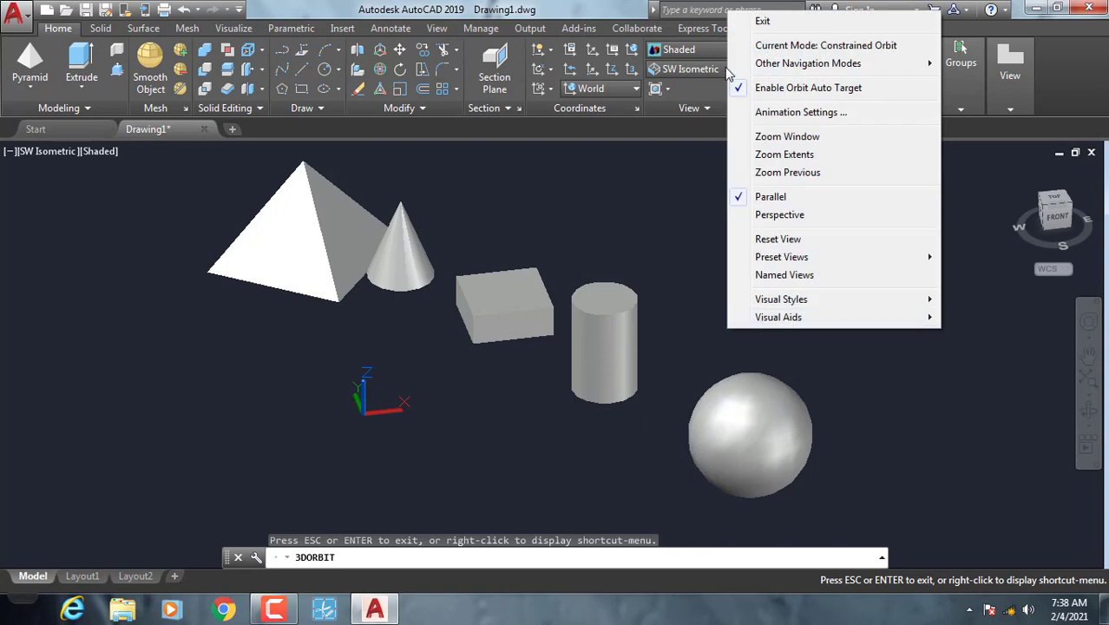
left_click(762, 21)
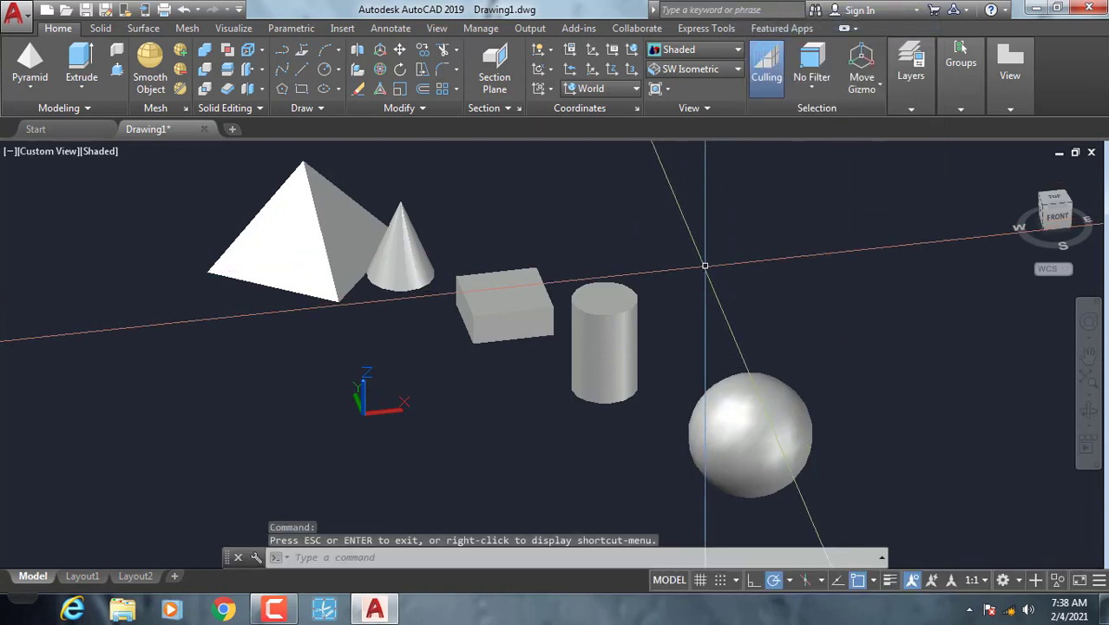
Run ORBIT to tilt the solids to another custom angle, then exit.
type("rbit")
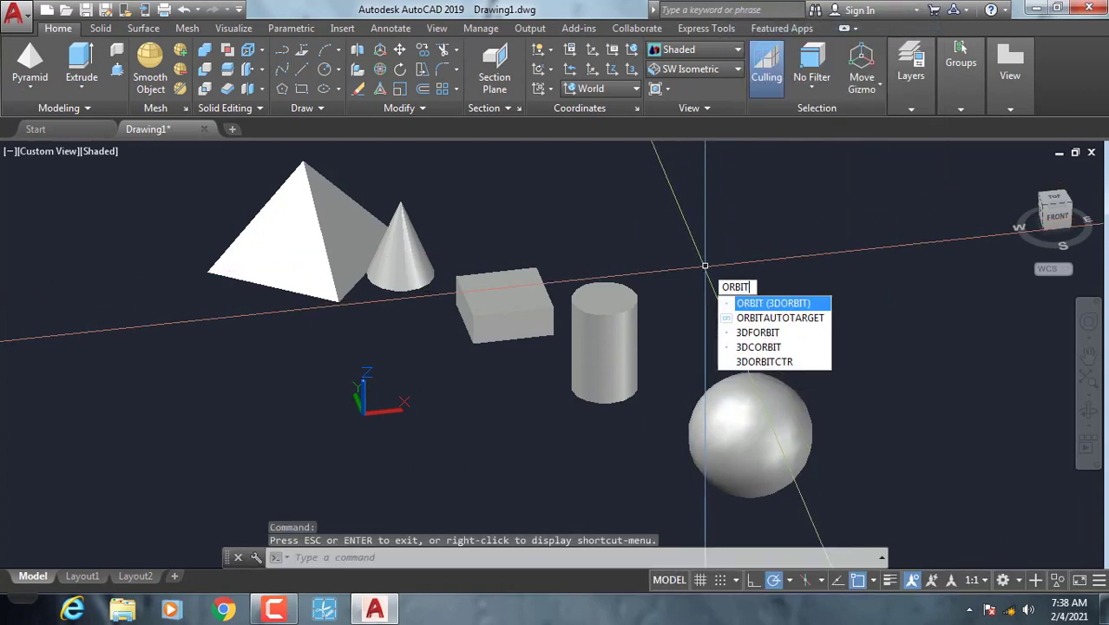
key("Return")
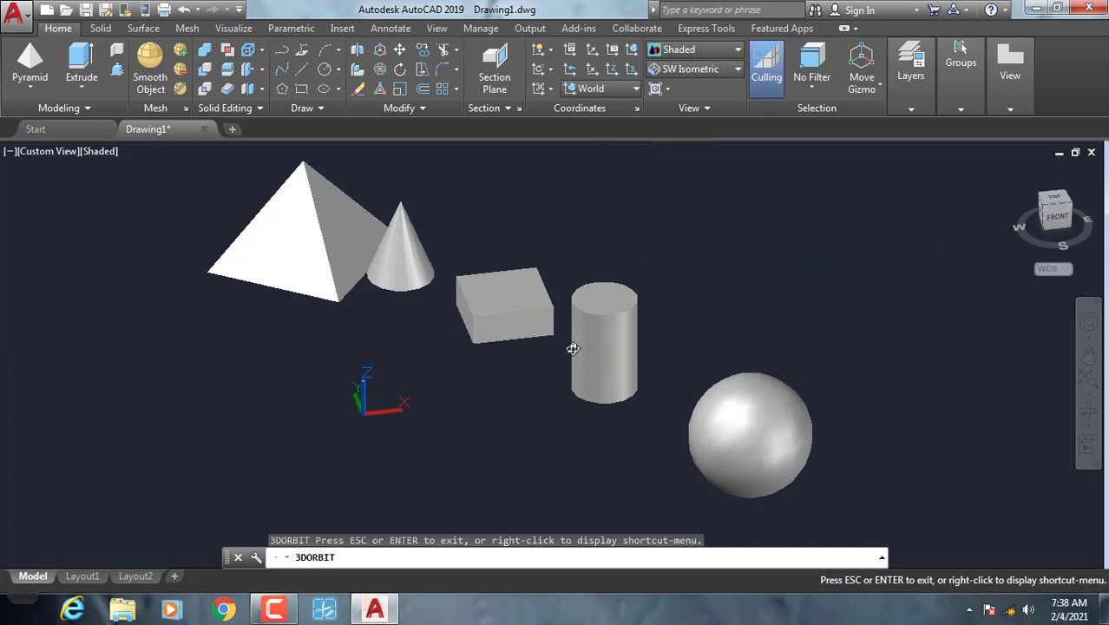
mouse_move(572, 348)
left_mouse_down()
mouse_move(565, 337)
mouse_move(604, 278)
mouse_move(708, 356)
mouse_move(385, 387)
mouse_move(366, 305)
mouse_move(656, 344)
mouse_move(767, 312)
mouse_move(631, 363)
mouse_move(505, 281)
mouse_move(594, 292)
mouse_move(456, 310)
mouse_move(451, 421)
mouse_move(285, 361)
mouse_move(389, 289)
mouse_move(577, 312)
mouse_move(413, 367)
mouse_move(347, 360)
mouse_move(384, 307)
mouse_move(372, 347)
mouse_move(338, 316)
mouse_move(339, 278)
mouse_move(487, 416)
mouse_move(380, 362)
mouse_move(460, 343)
mouse_move(498, 347)
mouse_move(590, 304)
mouse_move(700, 305)
mouse_move(728, 327)
mouse_move(636, 302)
mouse_move(708, 292)
mouse_move(624, 287)
mouse_move(640, 270)
left_mouse_up()
left_click_drag(608, 334, 639, 302)
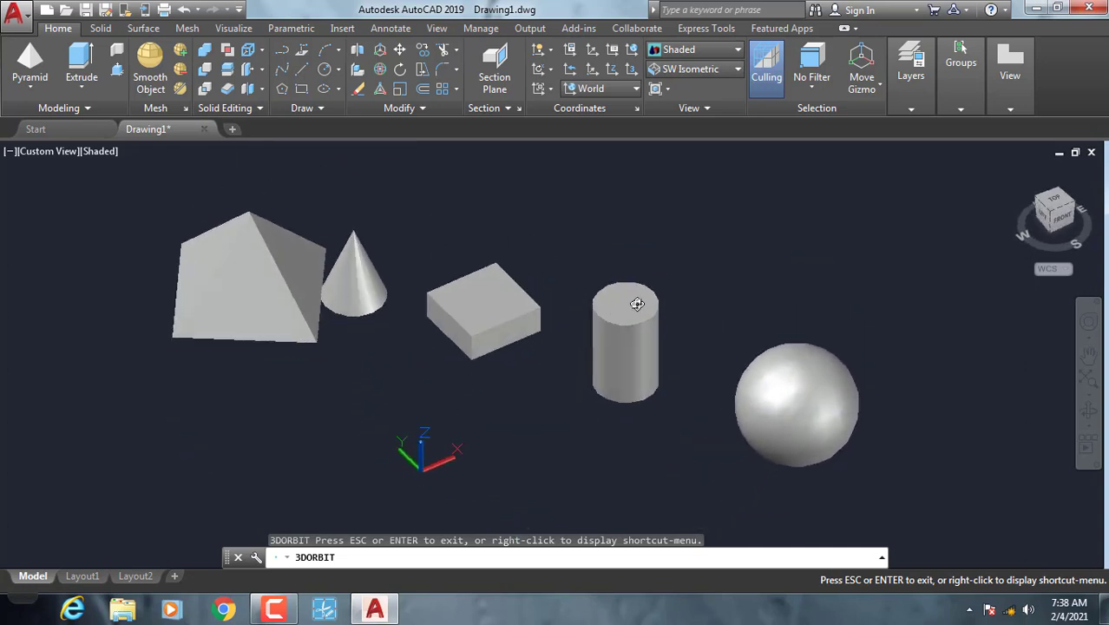
right_click(694, 252)
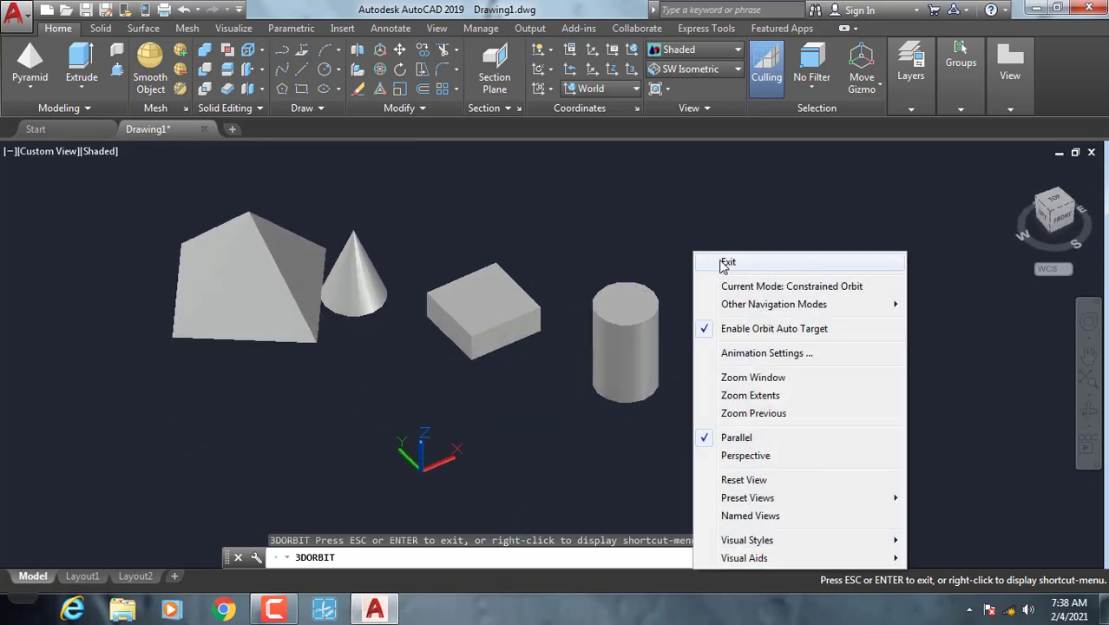
left_click(727, 264)
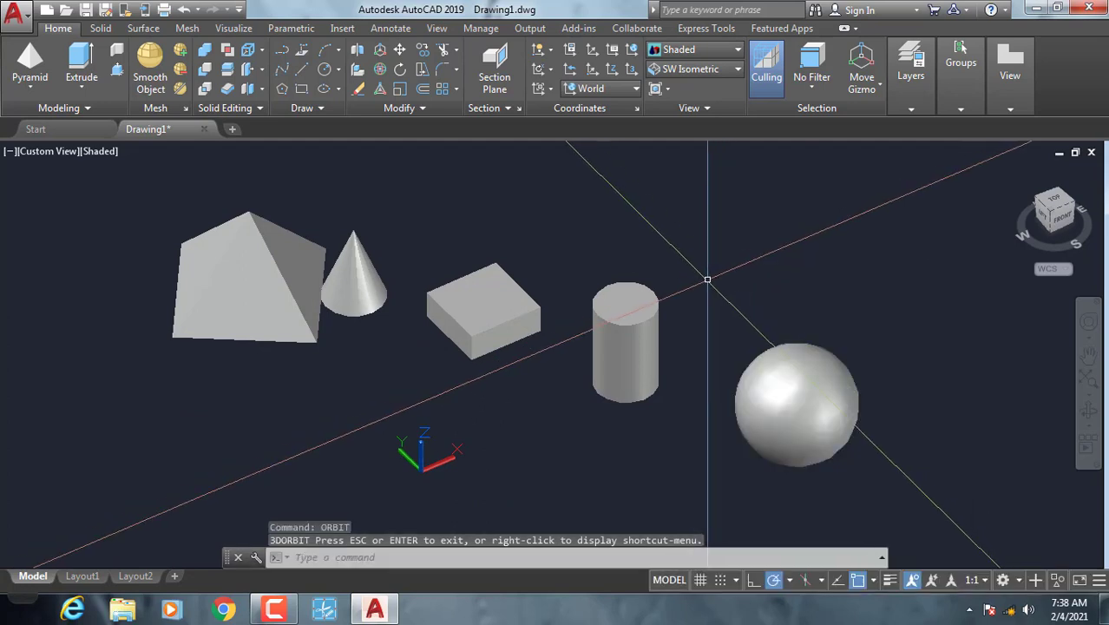
Orbit and pan around the solids, viewing them from the front and several other angles.
middle_click_drag(709, 282, 711, 290, "shift")
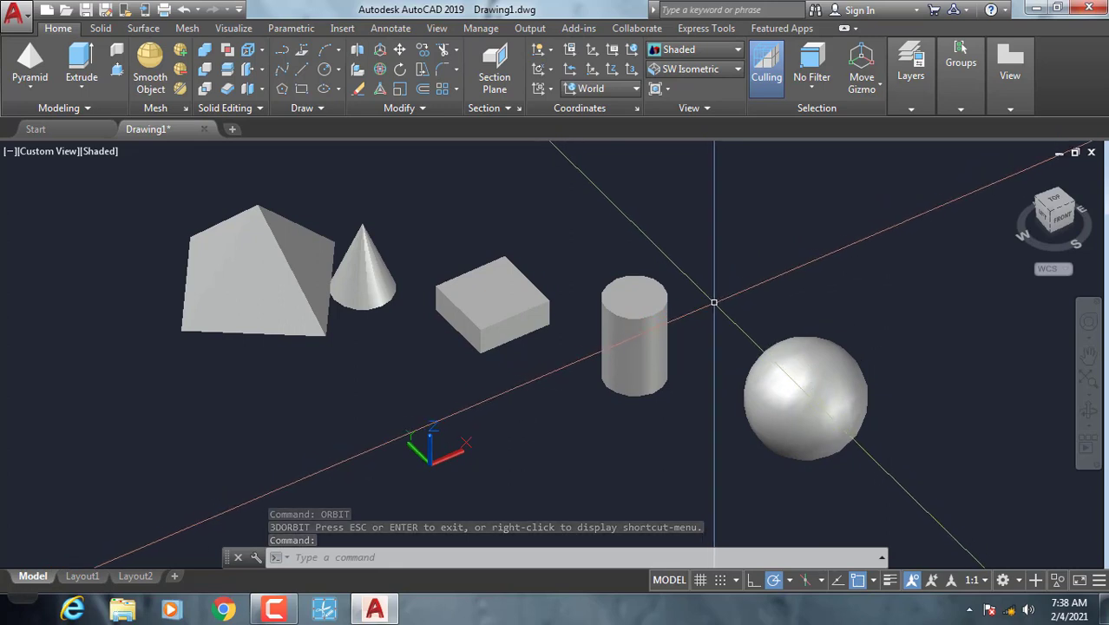
mouse_move(713, 302)
middle_mouse_down("shift")
mouse_move(610, 216)
mouse_move(634, 191)
mouse_move(681, 186)
mouse_move(738, 223)
mouse_move(721, 291)
mouse_move(411, 287)
mouse_move(478, 230)
mouse_move(643, 210)
mouse_move(698, 247)
mouse_move(696, 300)
mouse_move(535, 308)
mouse_move(468, 295)
mouse_move(438, 342)
mouse_move(372, 258)
mouse_move(520, 248)
mouse_move(694, 270)
mouse_move(780, 230)
mouse_move(737, 272)
mouse_move(517, 317)
mouse_move(426, 228)
mouse_move(616, 290)
mouse_move(767, 293)
mouse_move(787, 314)
mouse_move(555, 281)
mouse_move(659, 286)
mouse_move(763, 268)
mouse_move(800, 287)
mouse_move(807, 317)
mouse_move(792, 349)
mouse_move(680, 275)
mouse_move(787, 279)
mouse_move(816, 302)
mouse_move(725, 334)
mouse_move(587, 350)
mouse_move(500, 329)
mouse_move(529, 323)
middle_mouse_up("shift")
scroll(757, 326, "down", 3)
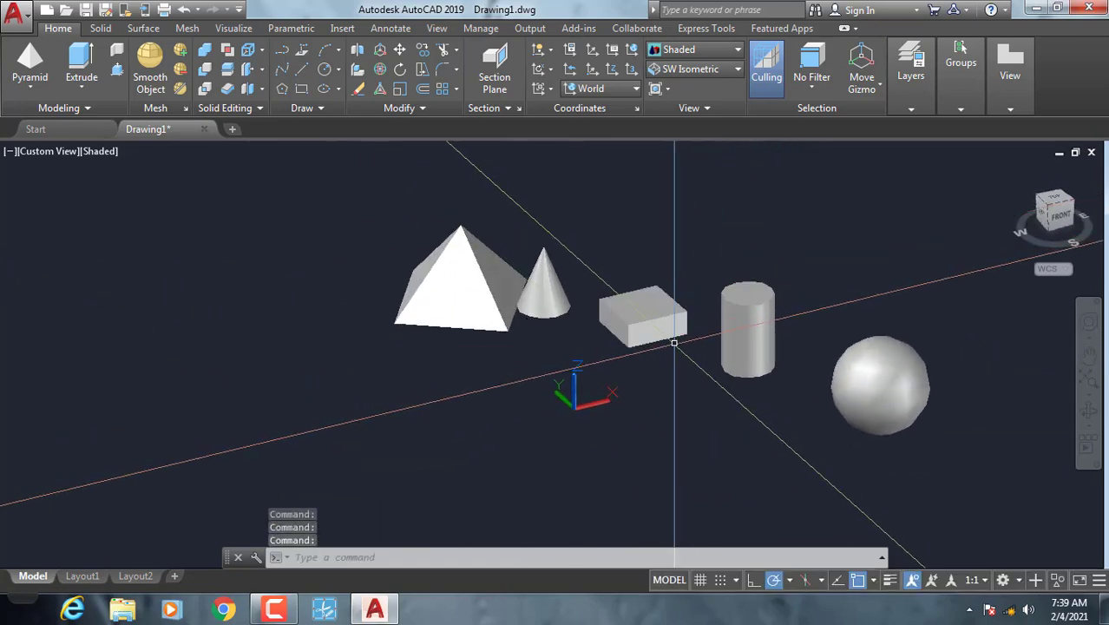
middle_click_drag(674, 349, 673, 366, "shift")
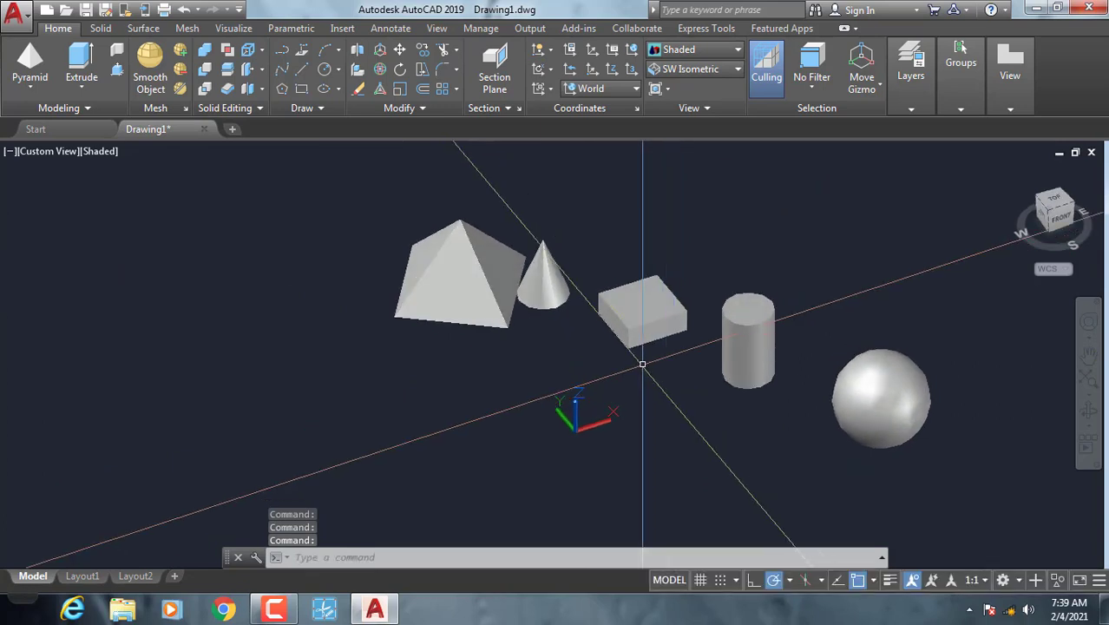
mouse_move(681, 319)
middle_mouse_down("shift")
mouse_move(685, 310)
mouse_move(599, 323)
middle_mouse_up("shift")
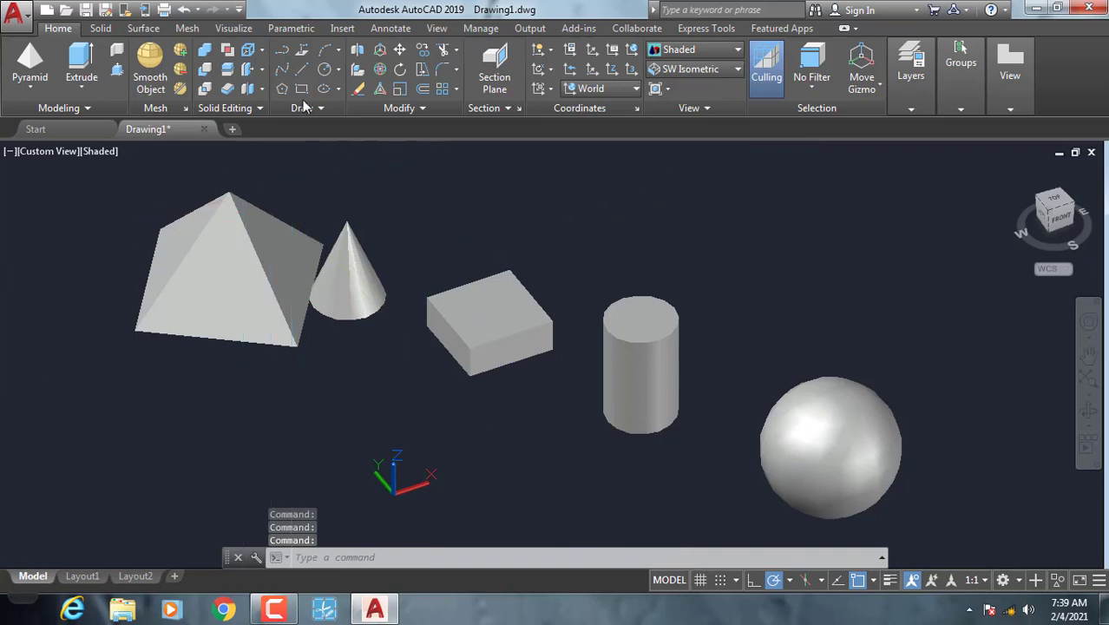
middle_click_drag(483, 232, 502, 289, "shift")
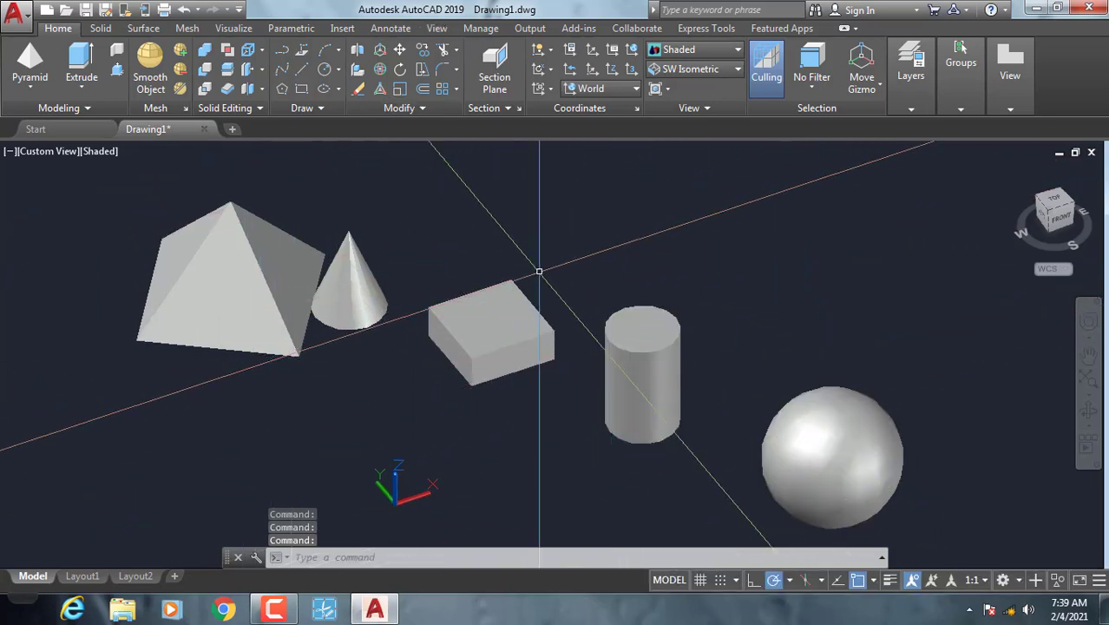
mouse_move(426, 297)
middle_mouse_down()
mouse_move(439, 345)
mouse_move(411, 317)
middle_mouse_up()
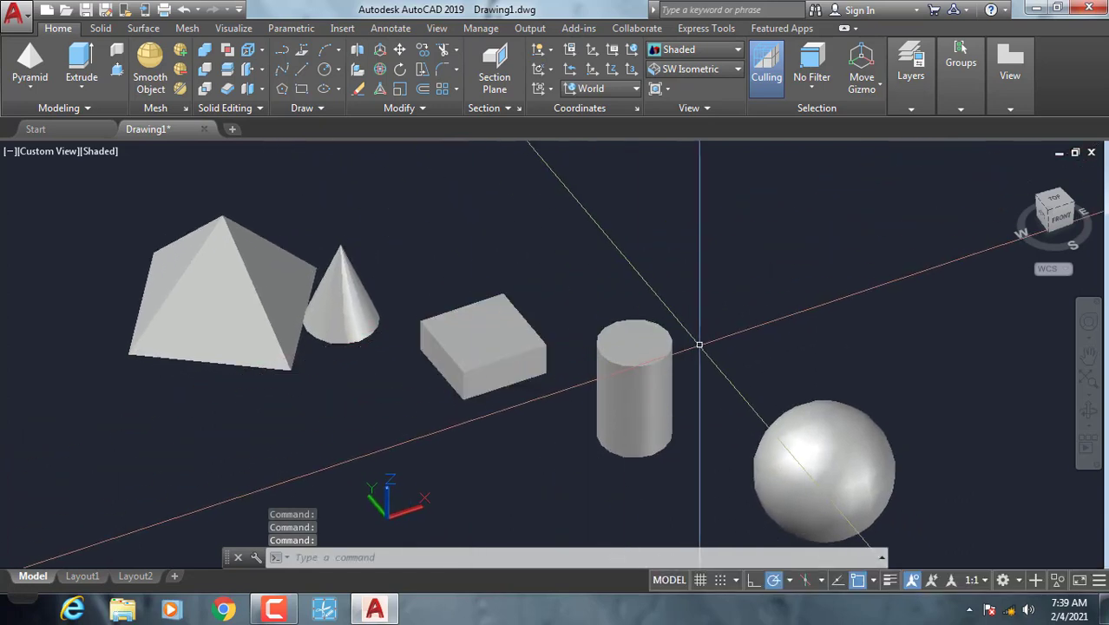
middle_click_drag(384, 334, 342, 298)
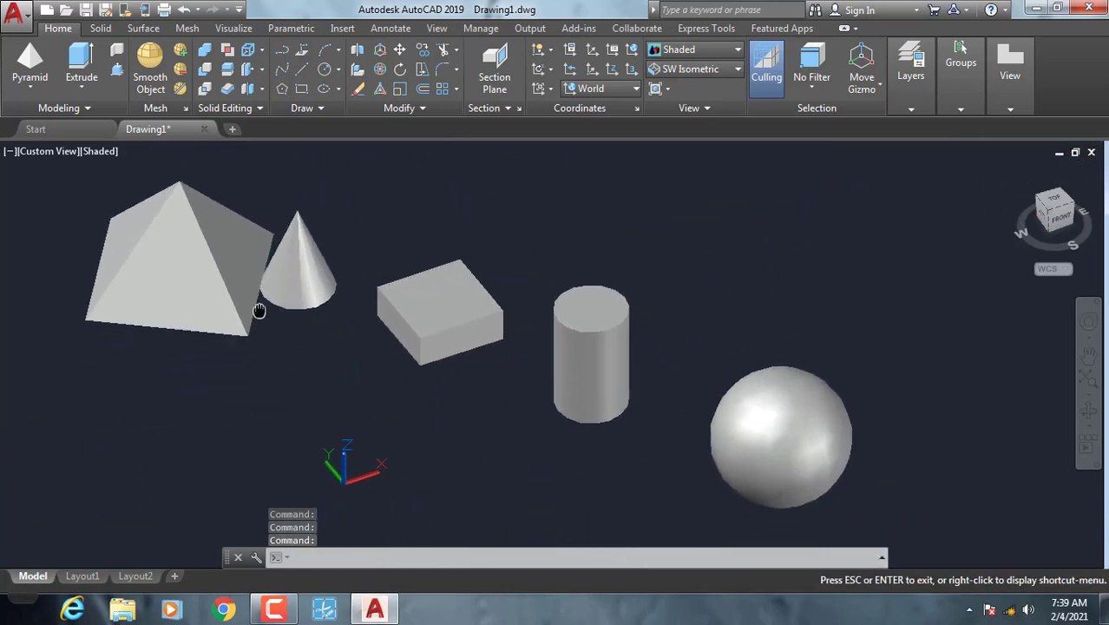
mouse_move(401, 354)
middle_mouse_down("shift")
mouse_move(444, 373)
mouse_move(427, 379)
middle_mouse_up("shift")
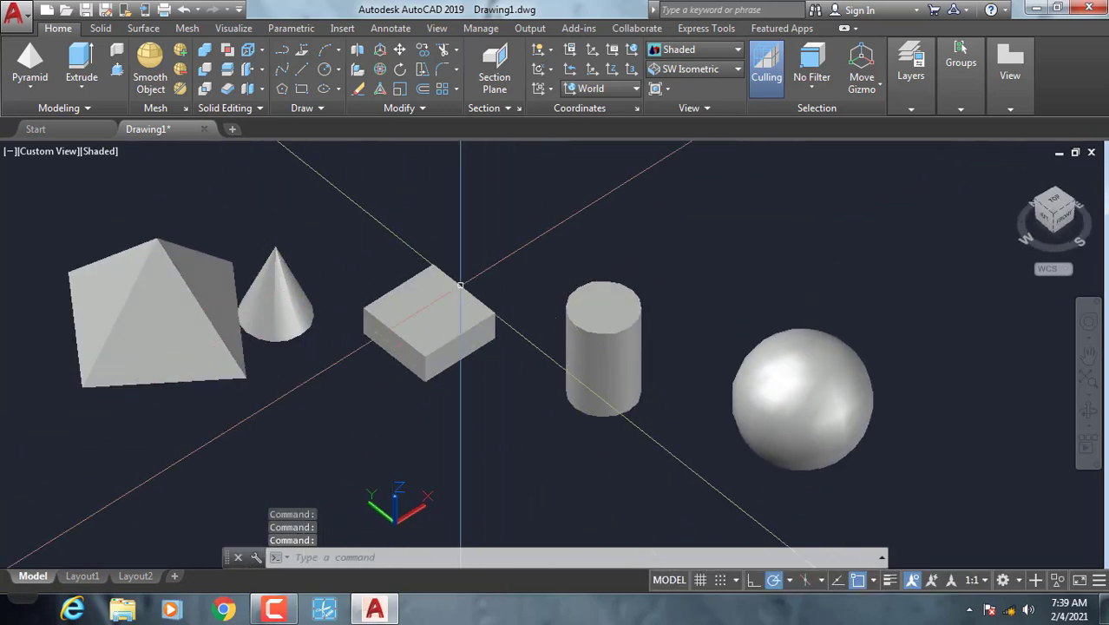